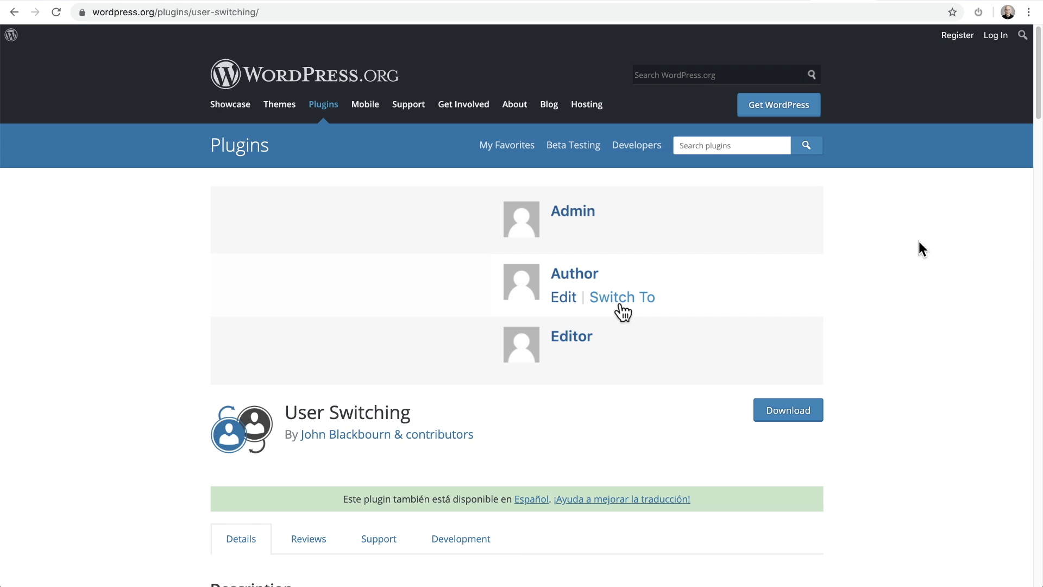
Step: View the Kadence Blocks, Kadence Theme and LearnDash pages, ending on the local Kadence Theme site
left_click(897, 0)
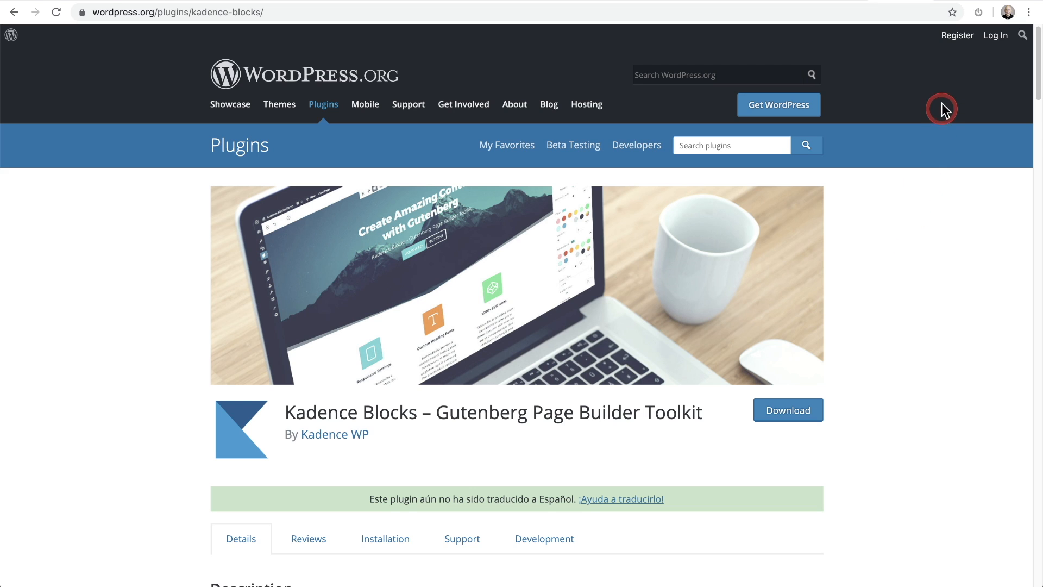
left_click(954, 0)
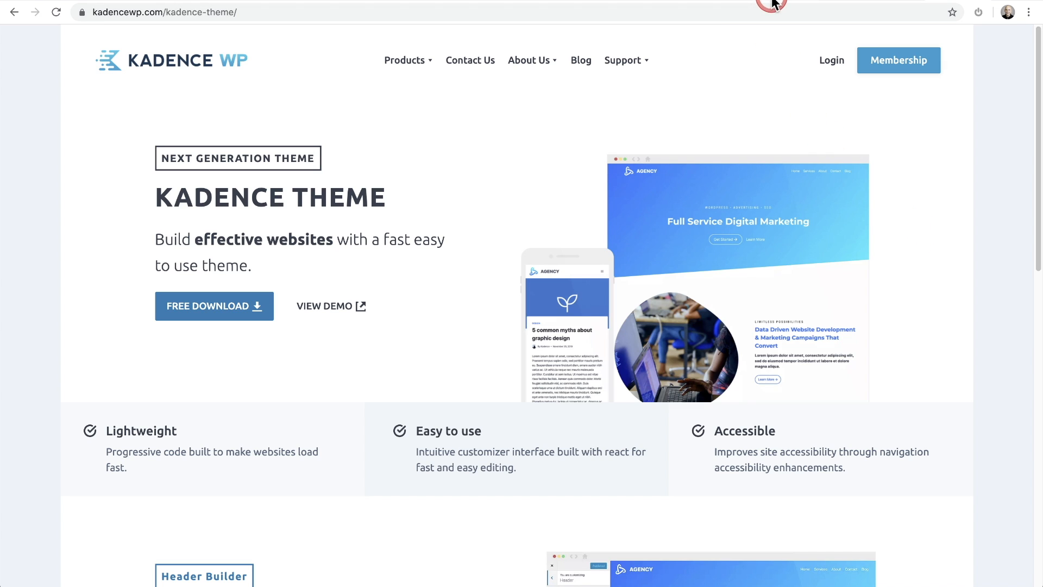
left_click(772, 0)
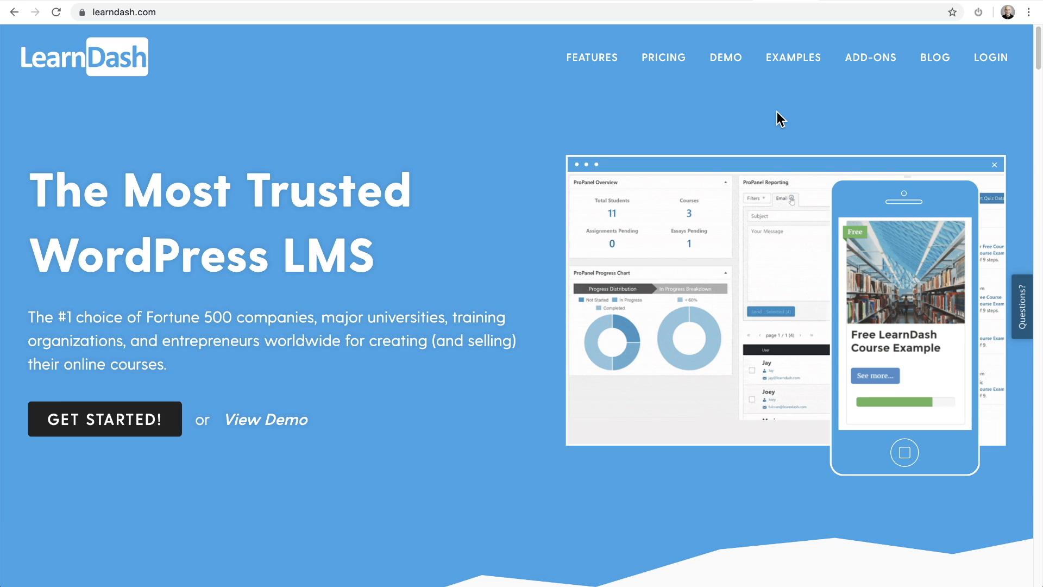
left_click(399, 250)
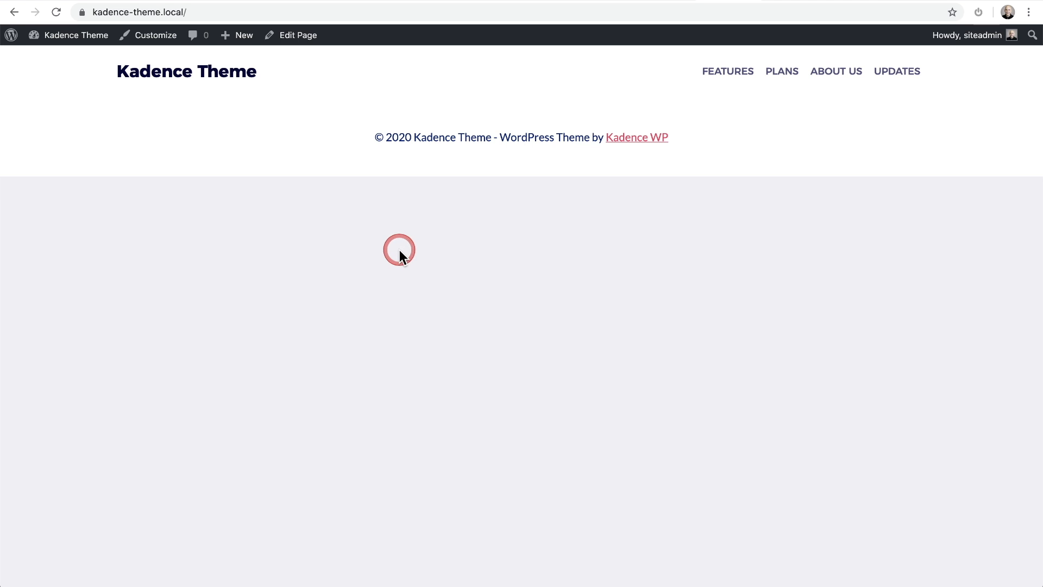
Step: Go to the site's WordPress dashboard and open the LearnDash LMS Groups page
mouse_move(81, 36)
left_click(72, 59)
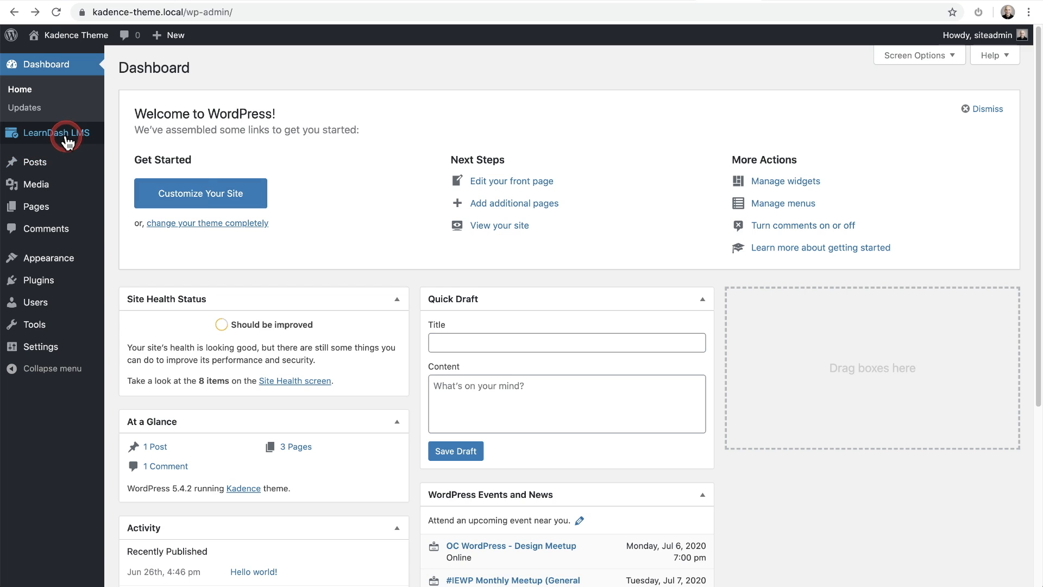
mouse_move(81, 134)
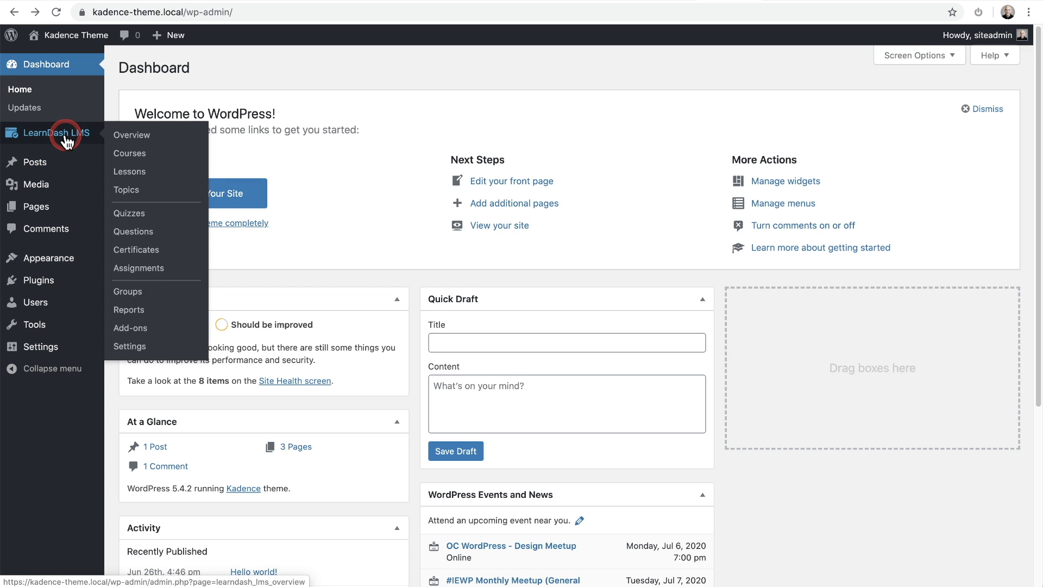
left_click(136, 292)
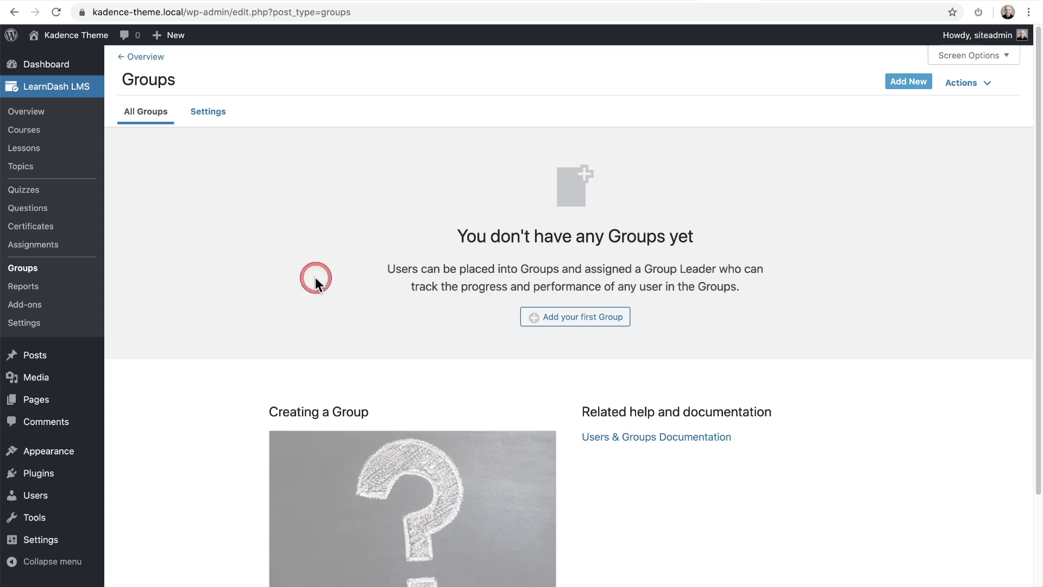
left_click(266, 250)
Step: Open the Custom Labels in the LearnDash settings and look through the available label fields
left_click(37, 326)
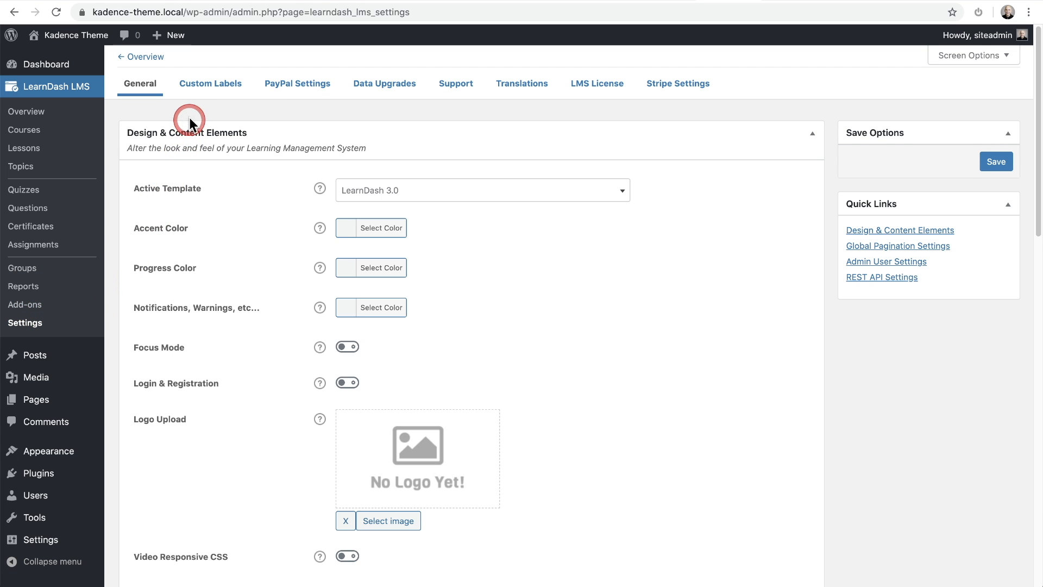
left_click(200, 87)
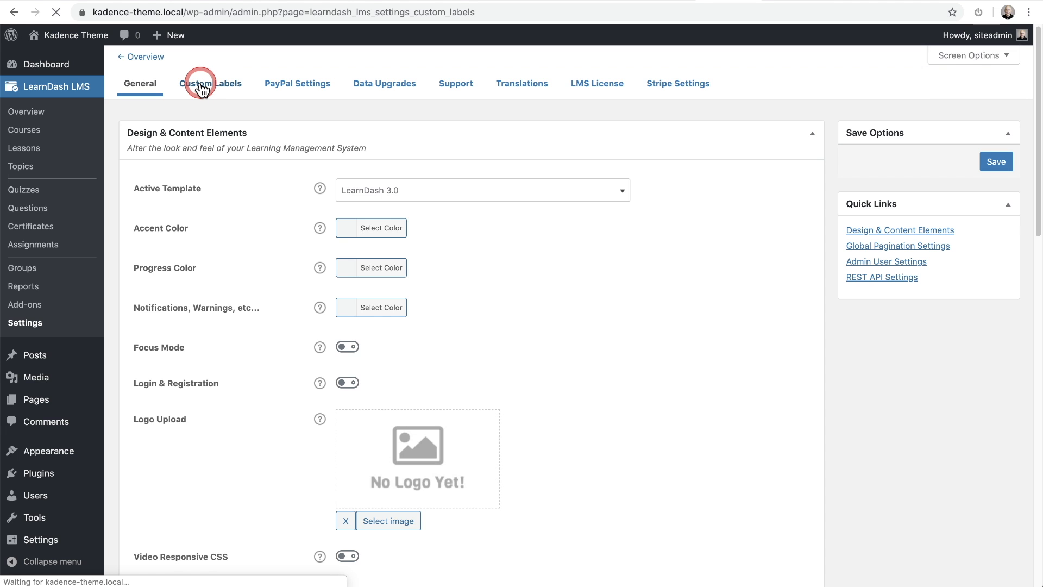
scroll(264, 226, "down", 2)
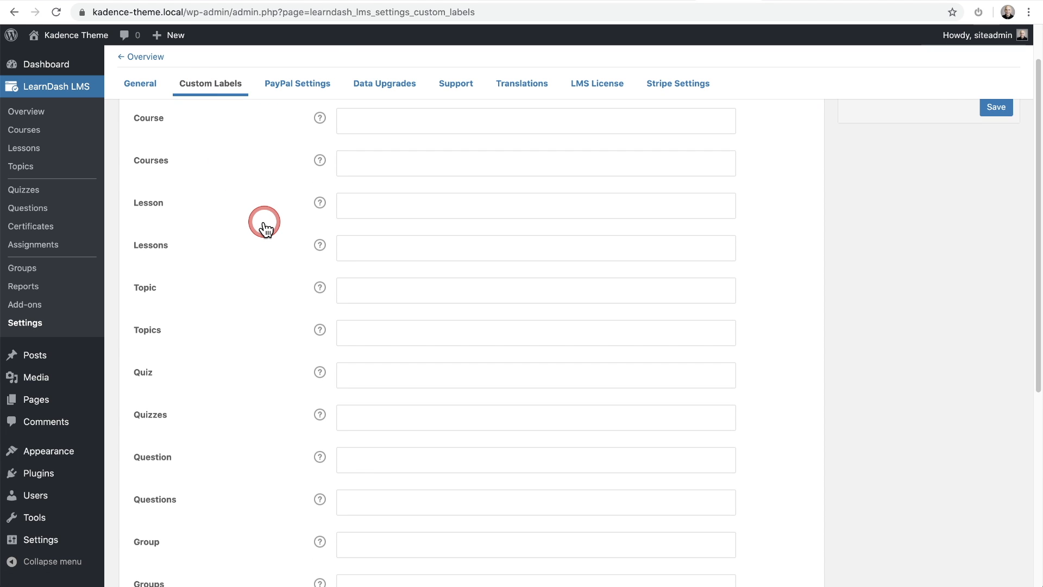
scroll(265, 222, "down", 3)
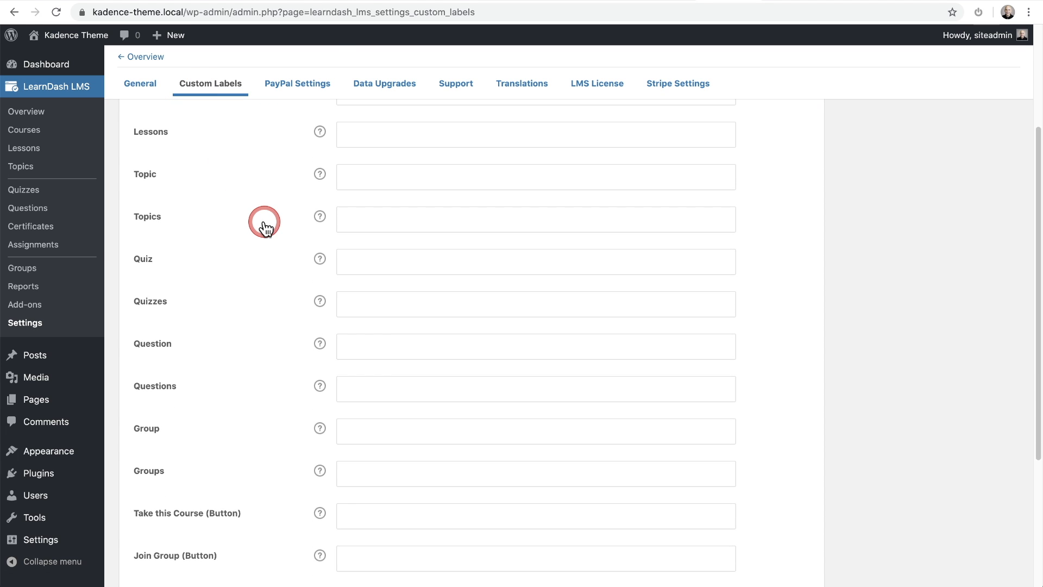
scroll(266, 228, "down", 4)
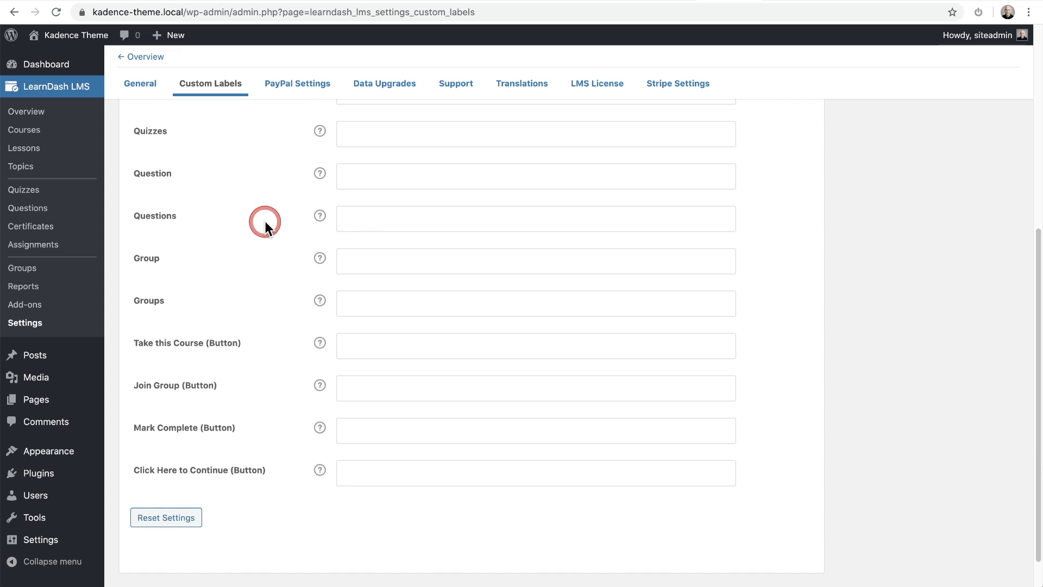
scroll(266, 224, "up", 3)
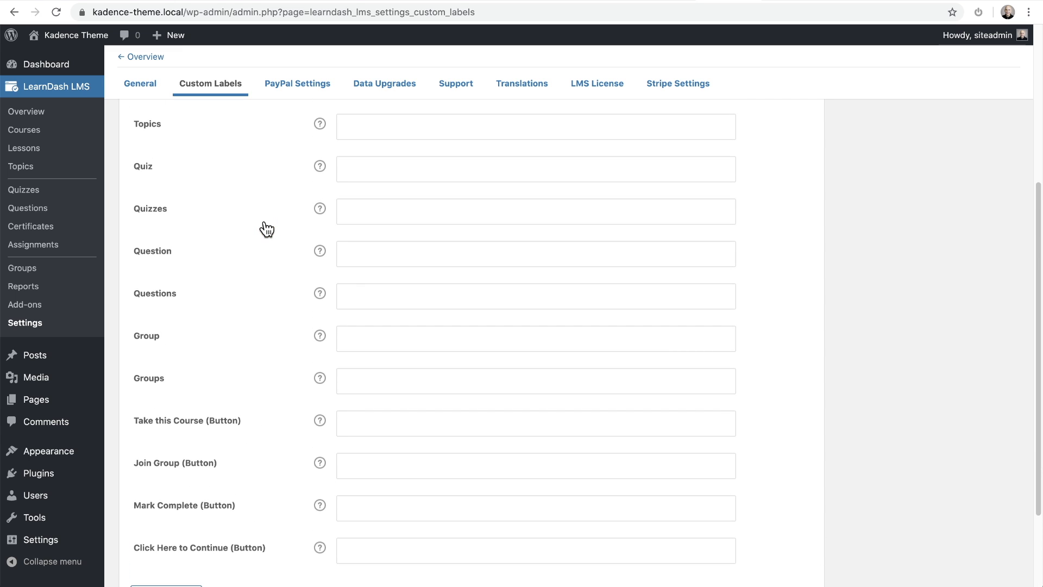
scroll(265, 220, "down", 3)
Step: Set the custom label for Group to "Membership" and for Groups to "Memberships"
left_click(145, 229)
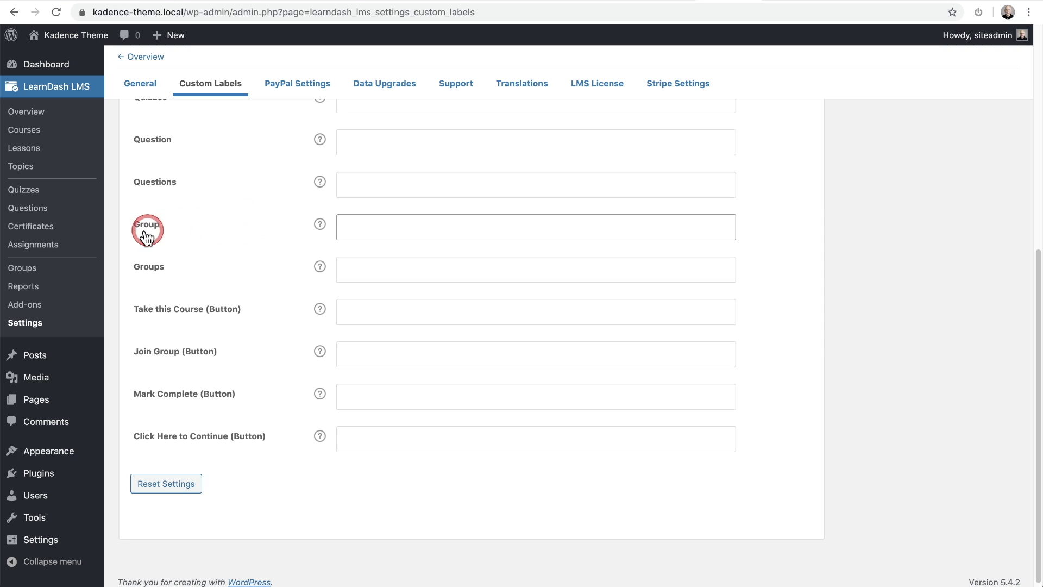
left_click(161, 268)
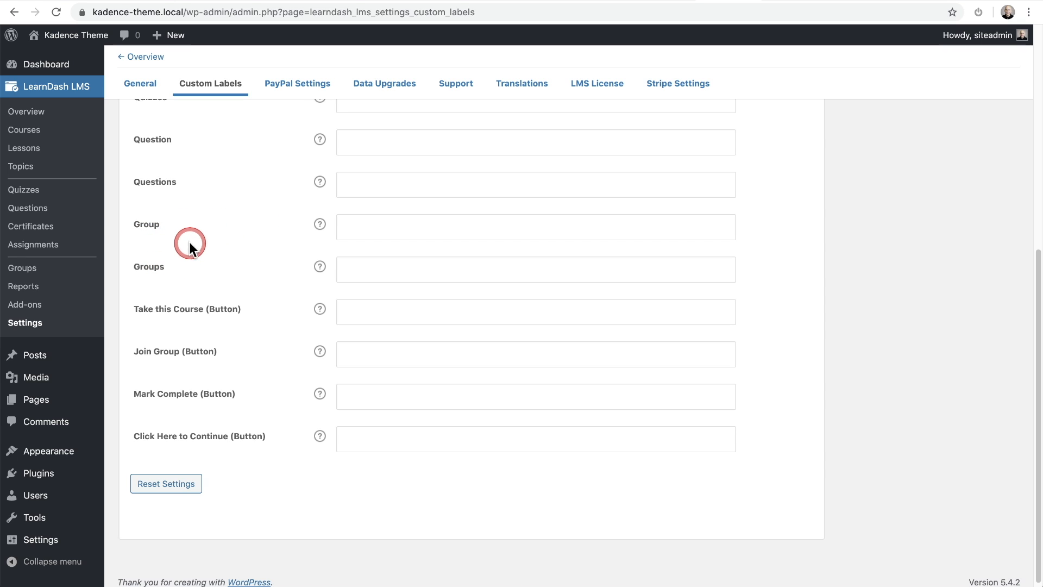
left_click(166, 228)
left_click(178, 267)
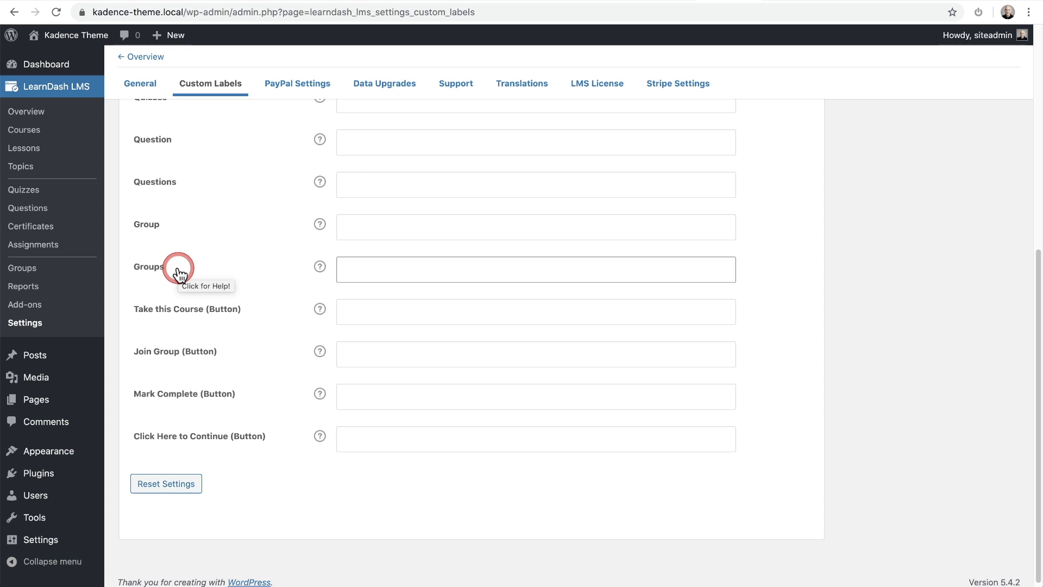
left_click(146, 230)
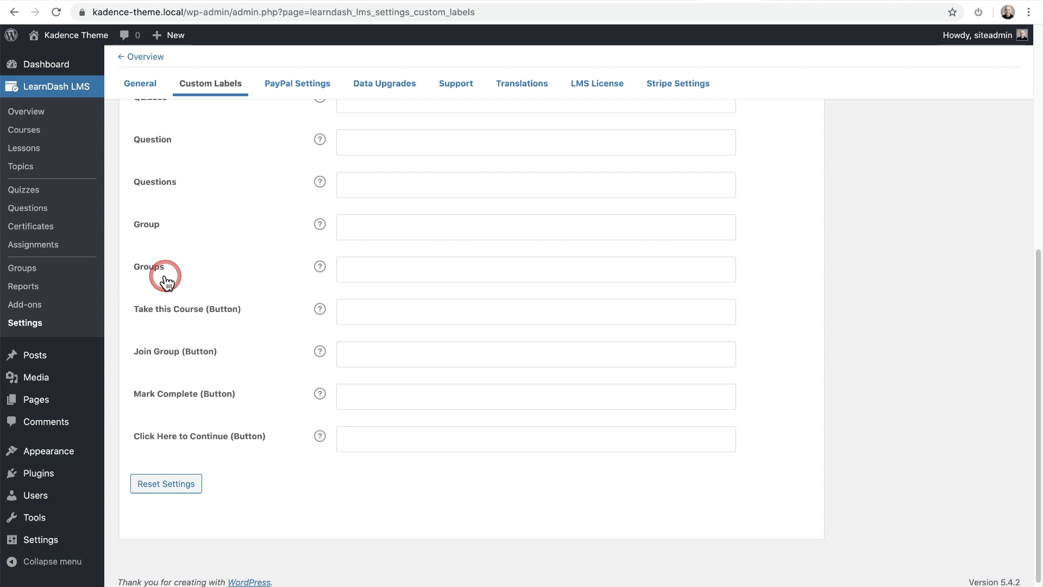
left_click(288, 270)
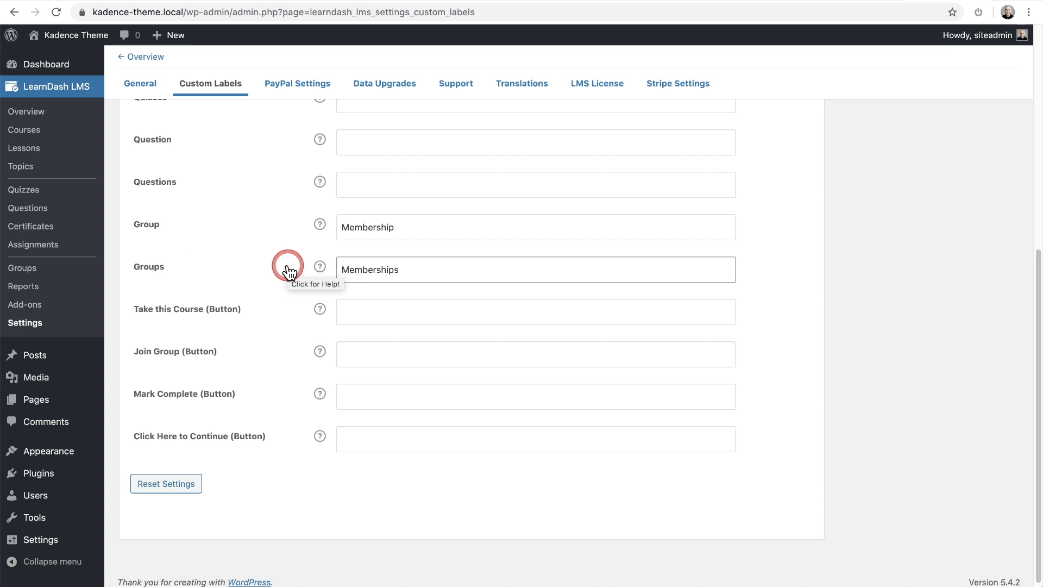
Step: Save the LearnDash custom label settings
scroll(288, 270, "up", 7)
left_click(734, 218)
left_click(932, 191)
left_click(889, 210)
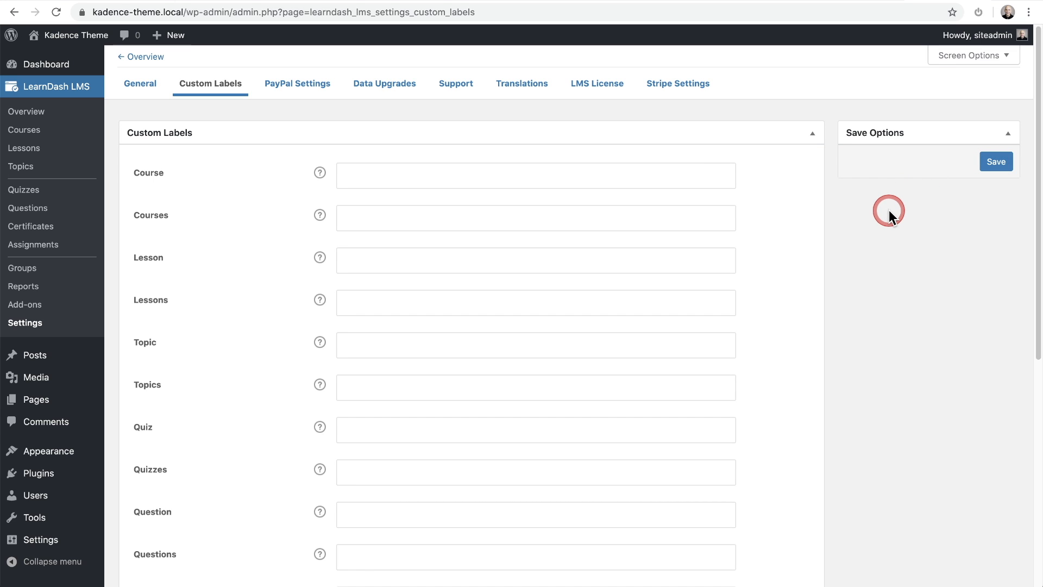
left_click(953, 192)
left_click(996, 163)
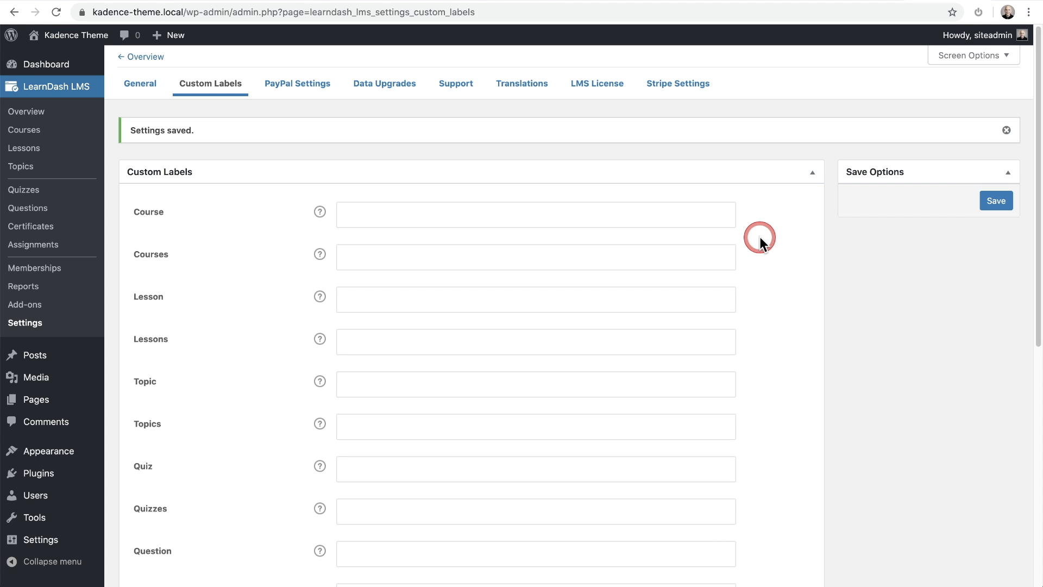
Step: Open the LearnDash Memberships page and go to its settings
left_click(52, 276)
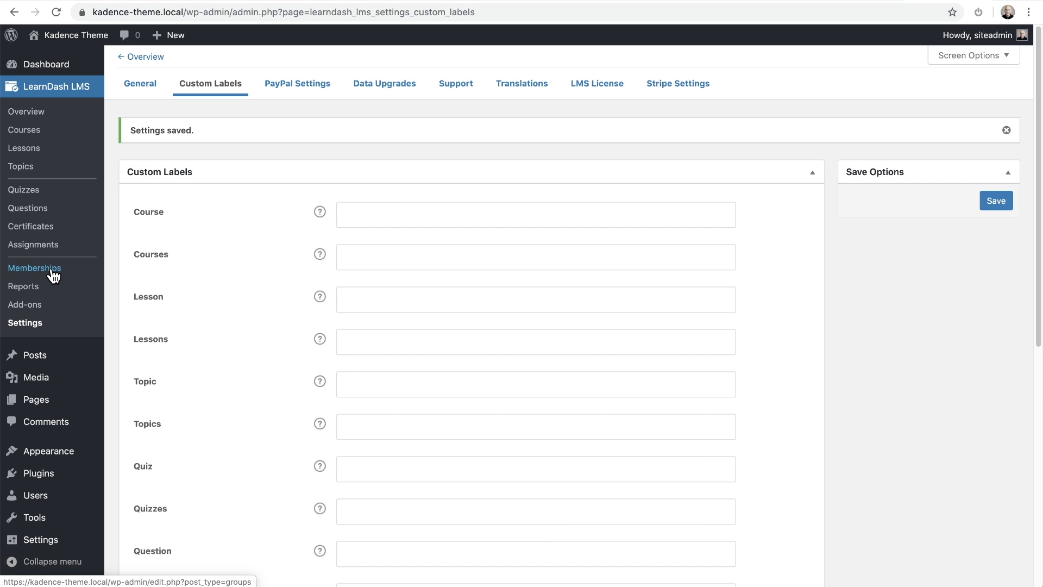
left_click(52, 275)
left_click(53, 276)
left_click(54, 275)
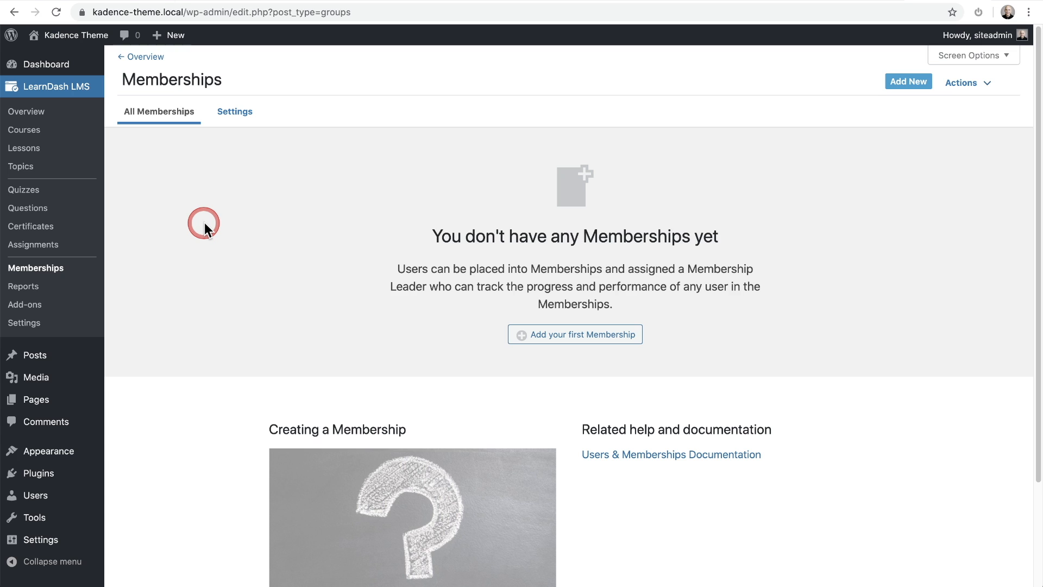
left_click(231, 115)
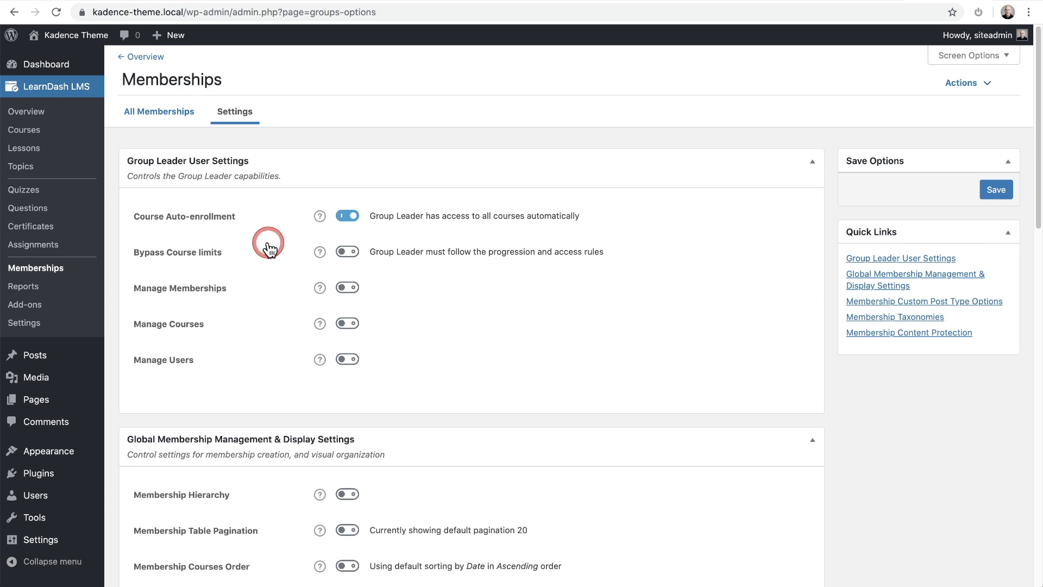
Step: Enable Manage Memberships, Manage Courses and Manage Users for group leaders, each at the Basic level
scroll(268, 265, "down", 1)
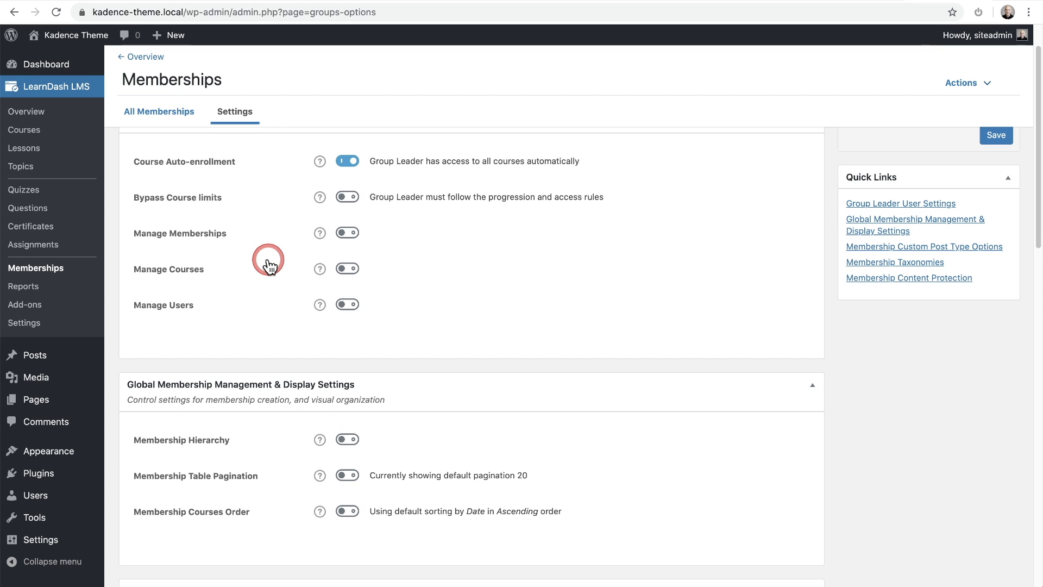
scroll(270, 266, "down", 4)
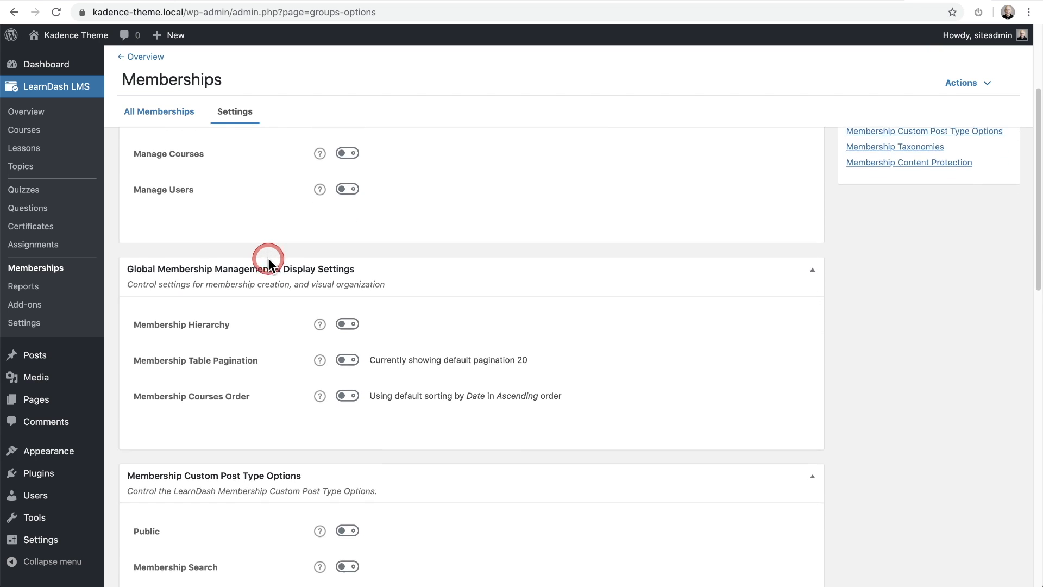
scroll(268, 258, "up", 5)
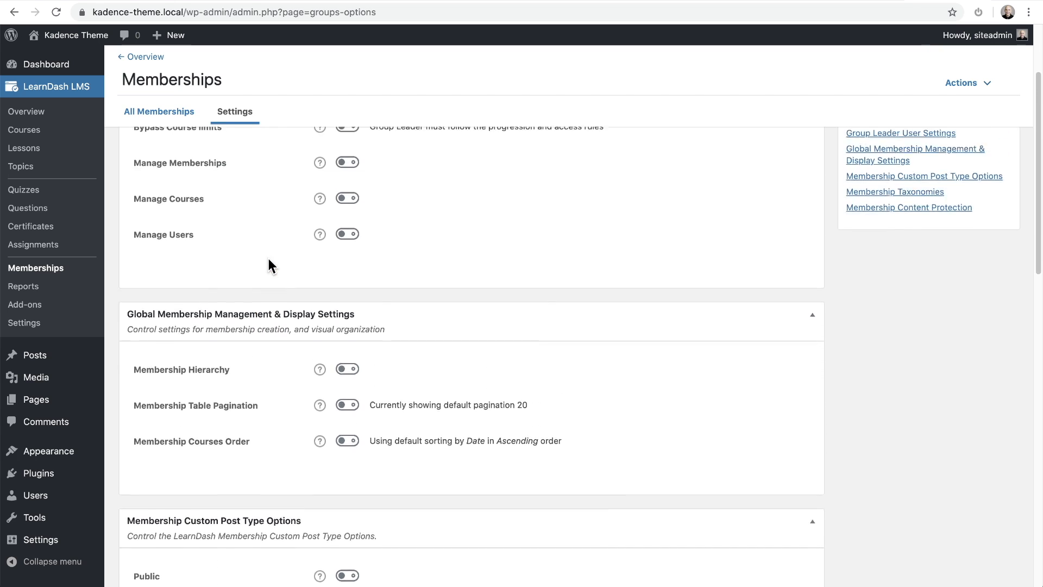
left_click(267, 258)
left_click(474, 289)
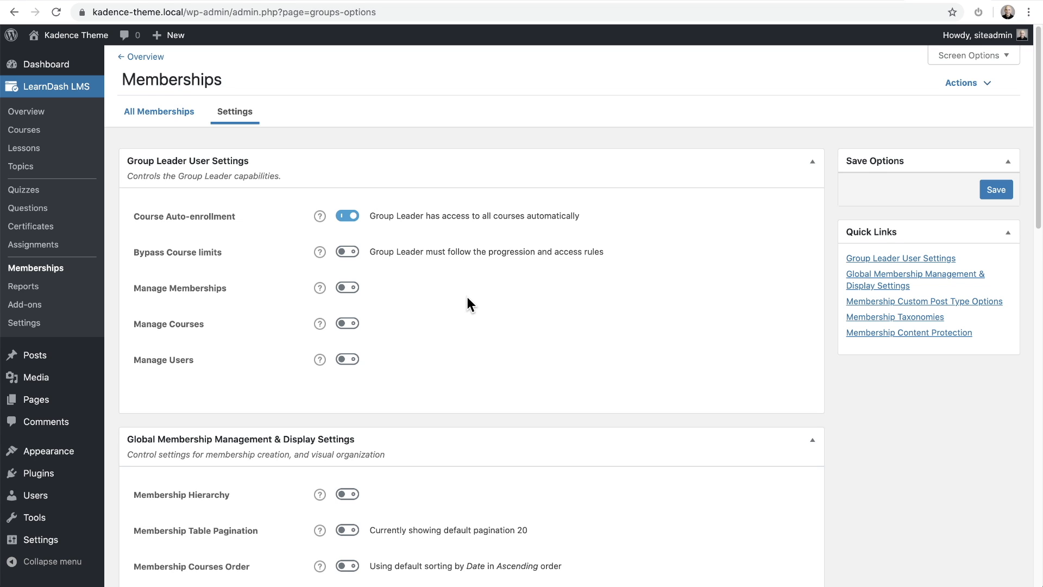
left_click(348, 288)
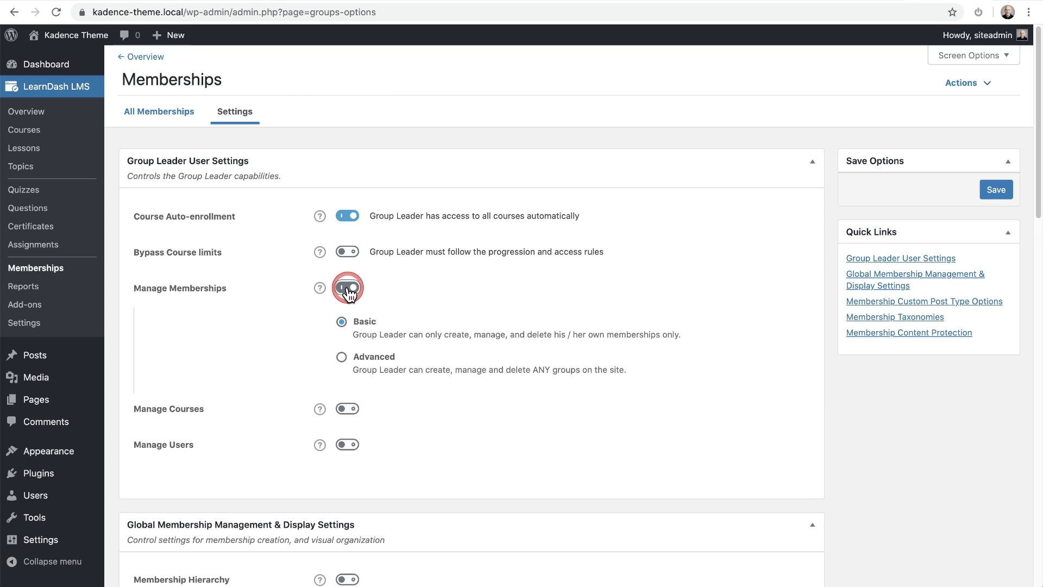
left_click(347, 411)
scroll(347, 403, "down", 3)
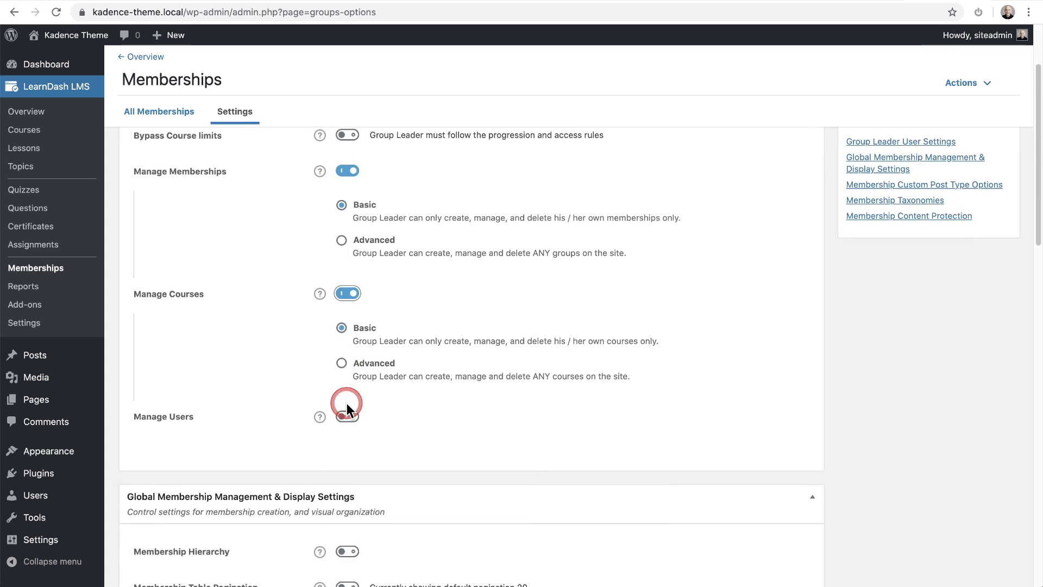
left_click(348, 348)
scroll(370, 355, "up", 4)
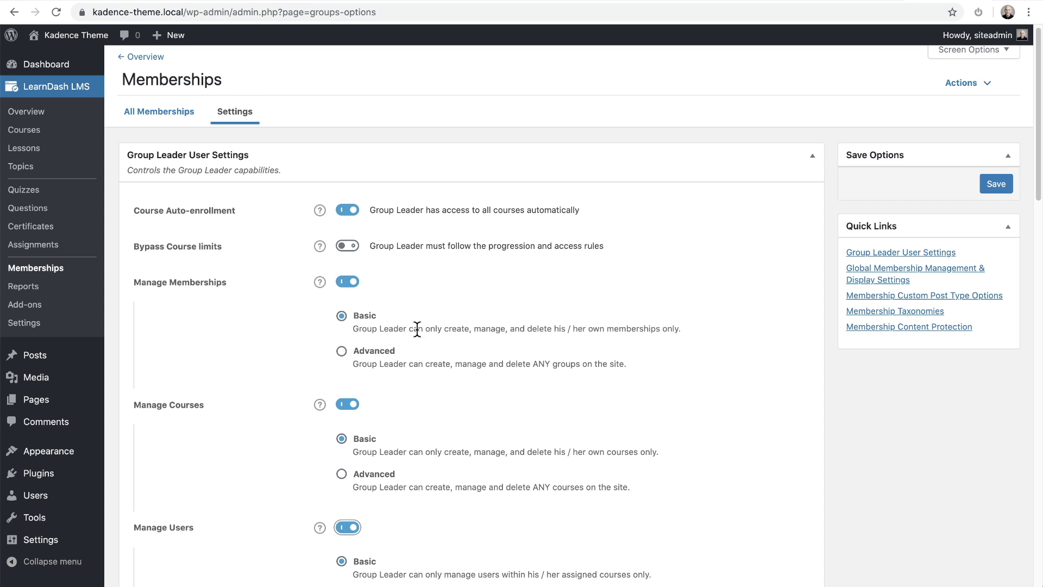
Step: Turn on the Public option in the Membership Custom Post Type Options
scroll(417, 329, "down", 8)
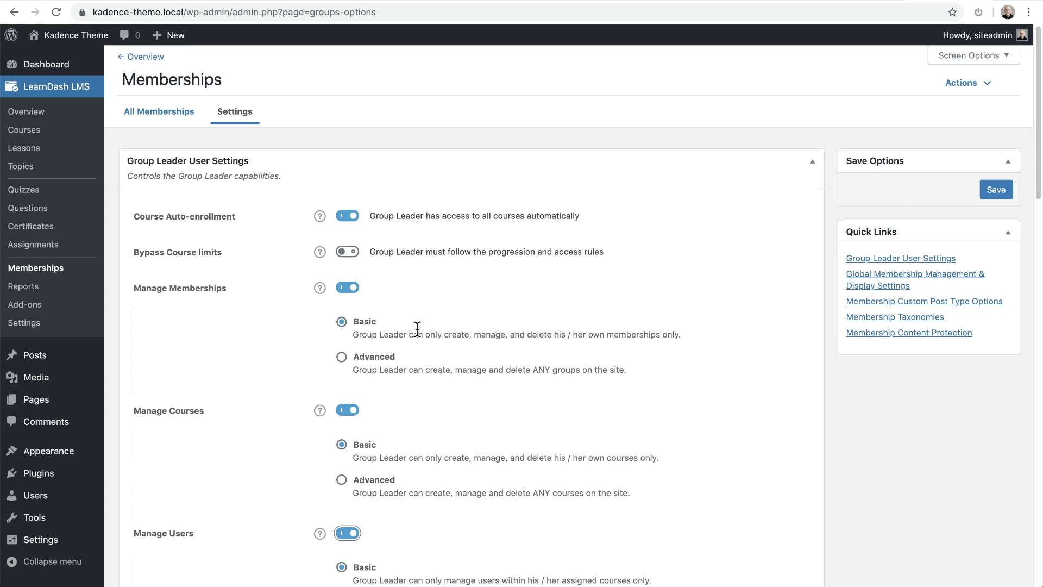
scroll(417, 330, "down", 3)
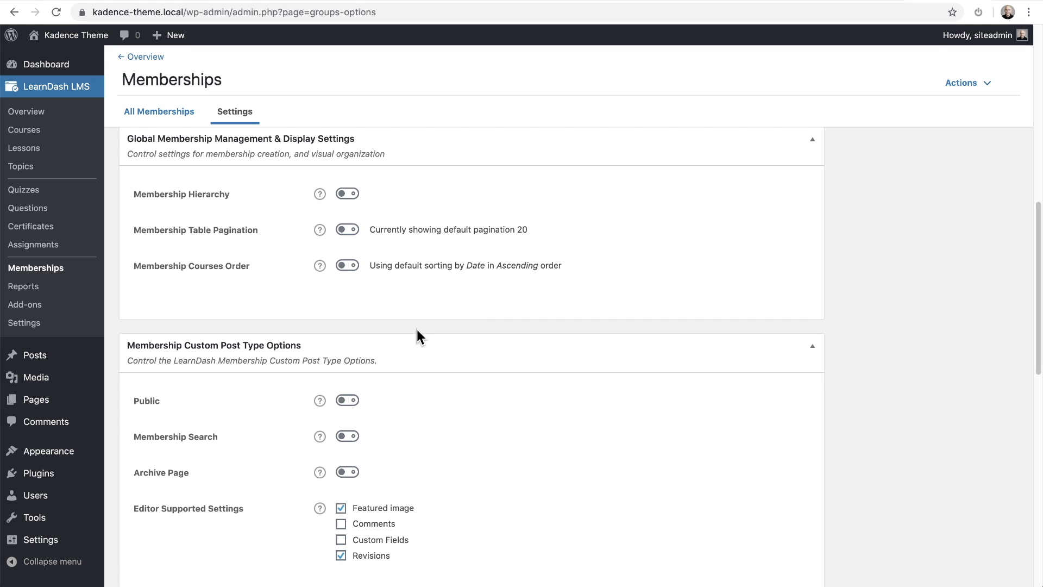
scroll(416, 329, "down", 3)
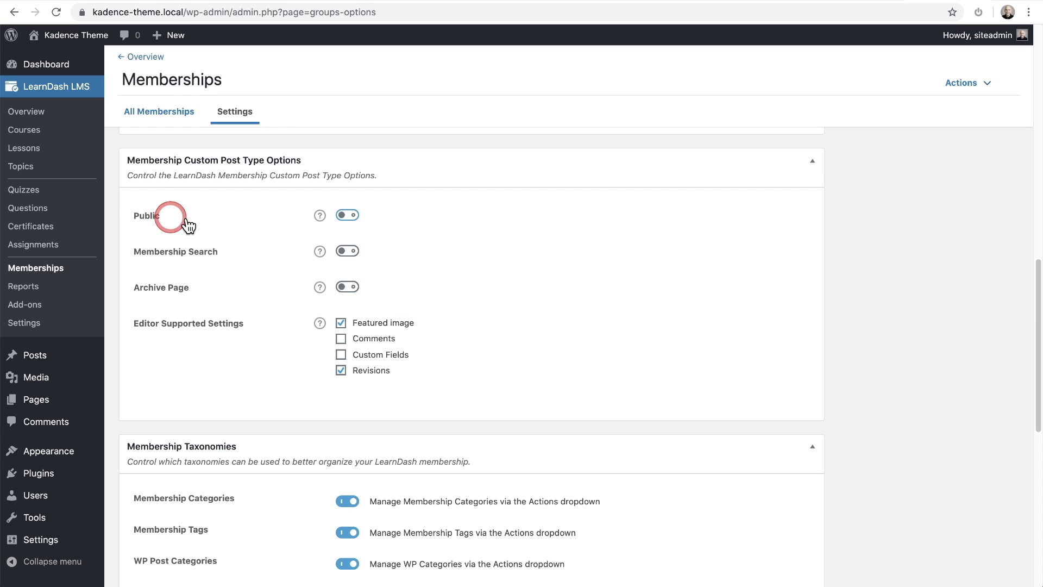
left_click(348, 216)
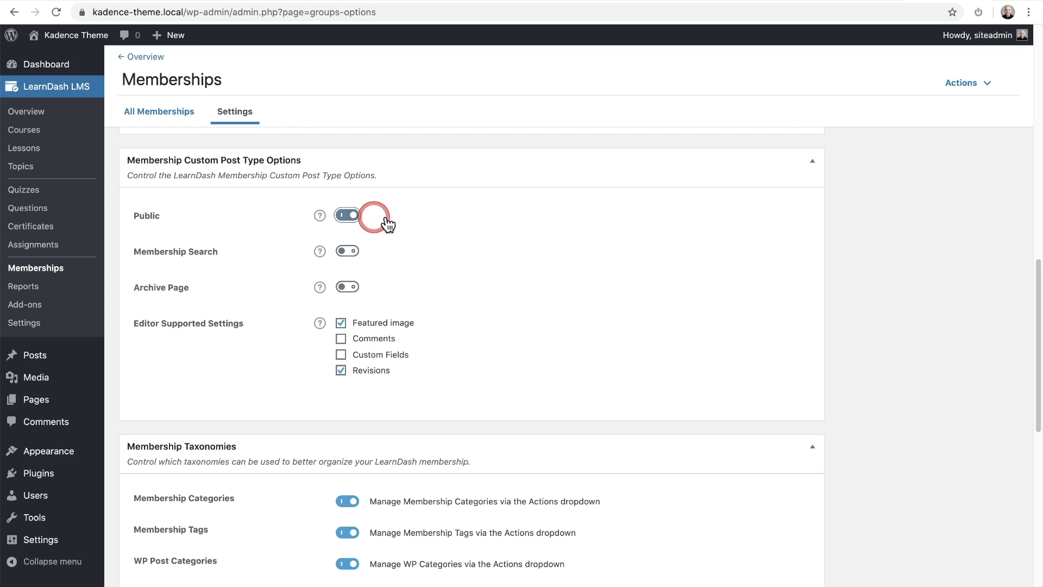
left_click(465, 220)
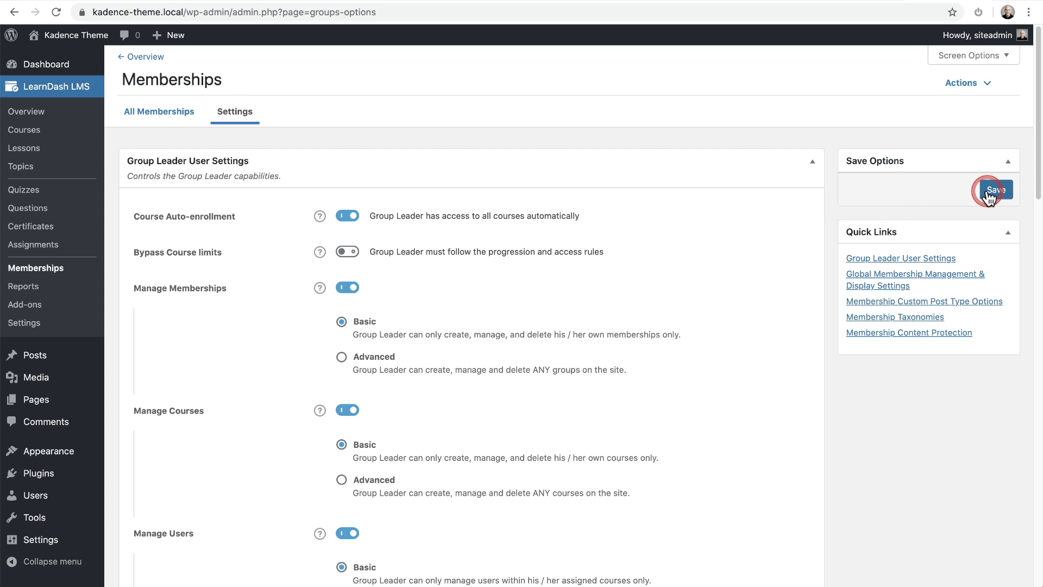
Step: Save the membership settings and return to the list of all memberships
left_click(996, 190)
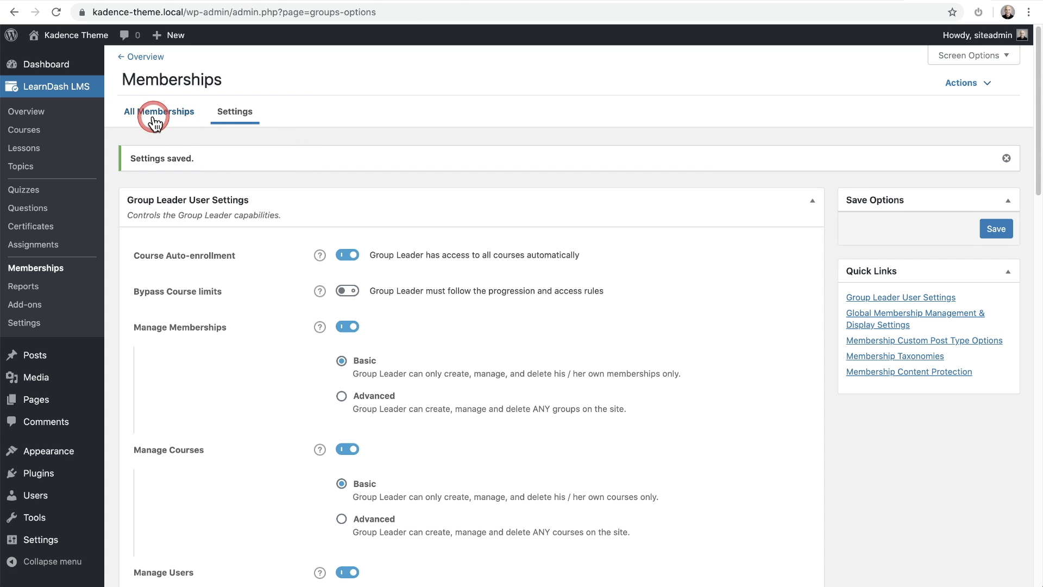
left_click(190, 120)
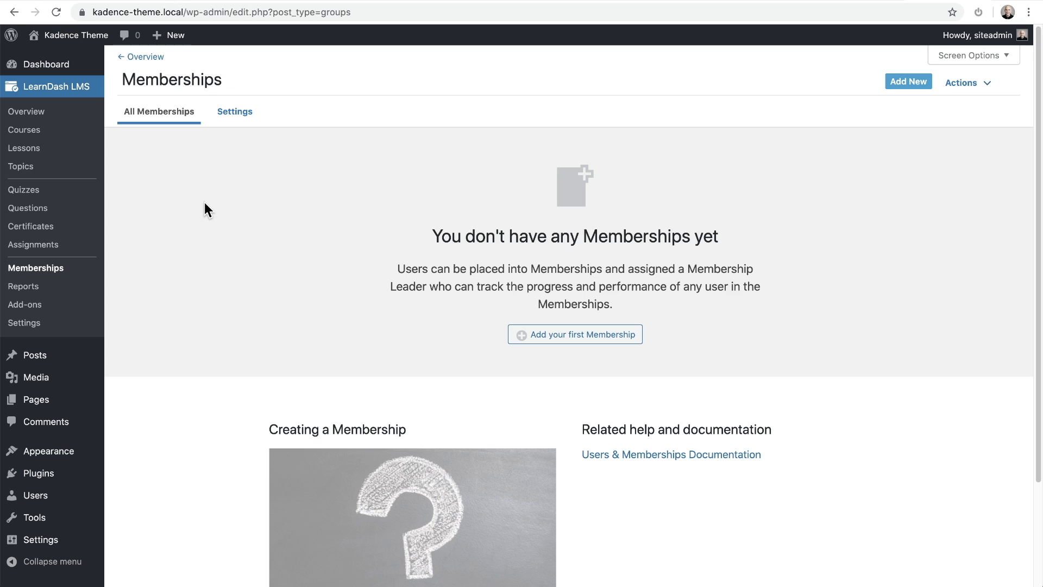
Step: Create a new membership titled "Sous Vide Mastery" and publish it
left_click(568, 337)
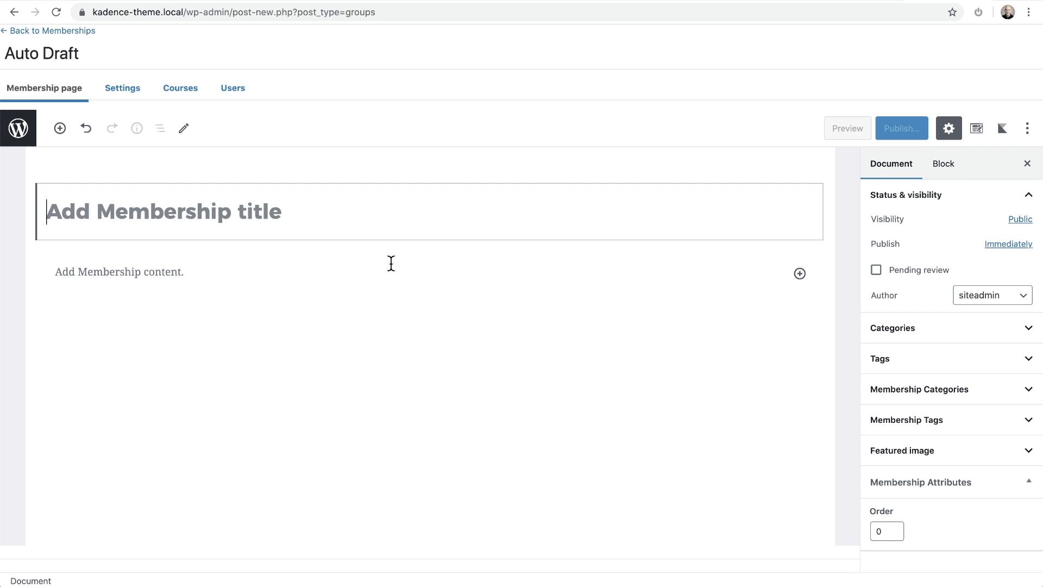
type("Sous Vide Mastery")
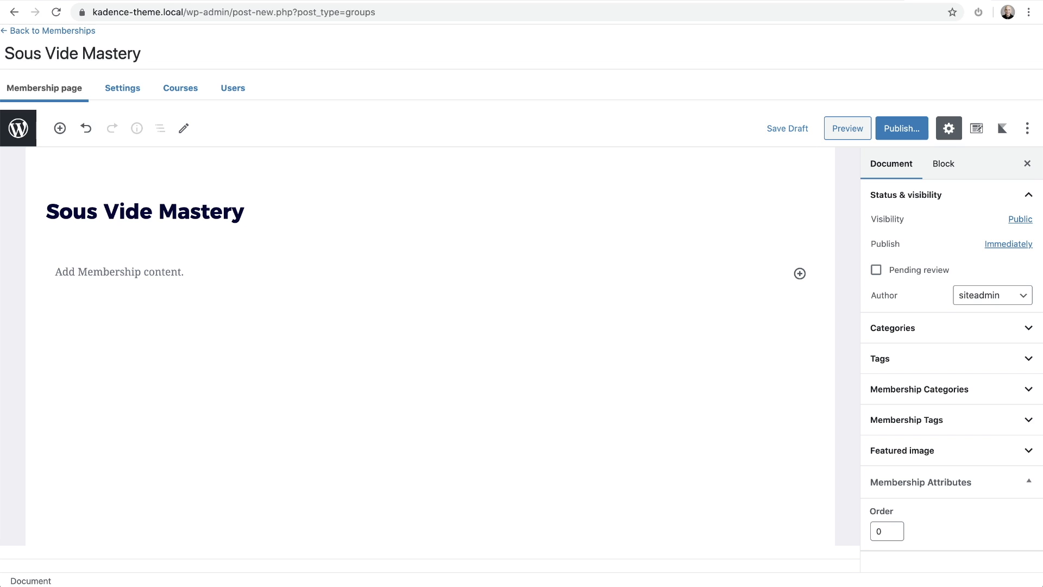
left_click(392, 263)
left_click(896, 129)
left_click(948, 123)
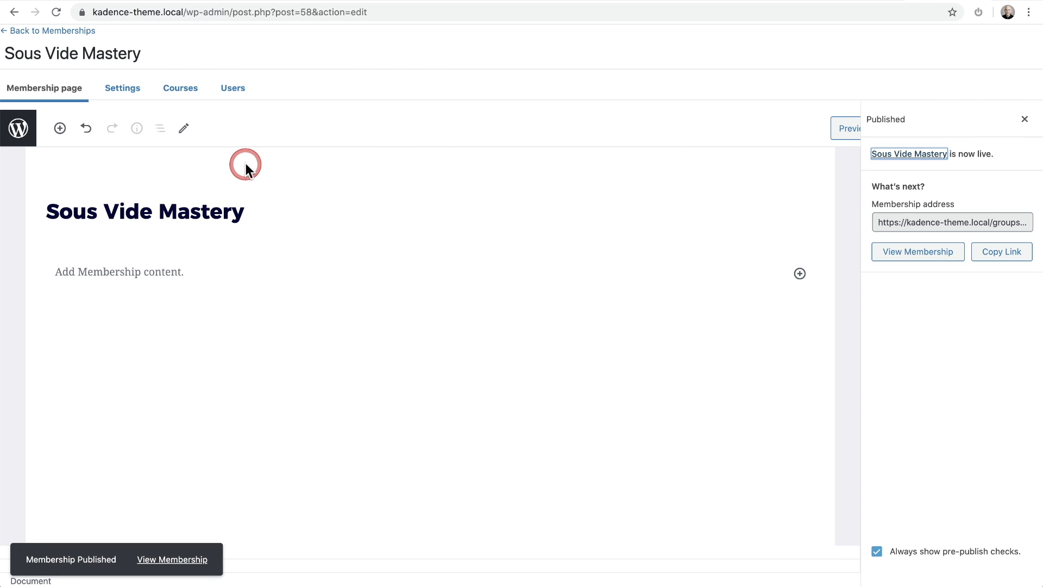
Step: Set the membership's access mode to Buy now with a membership price of 299, and update it
left_click(113, 92)
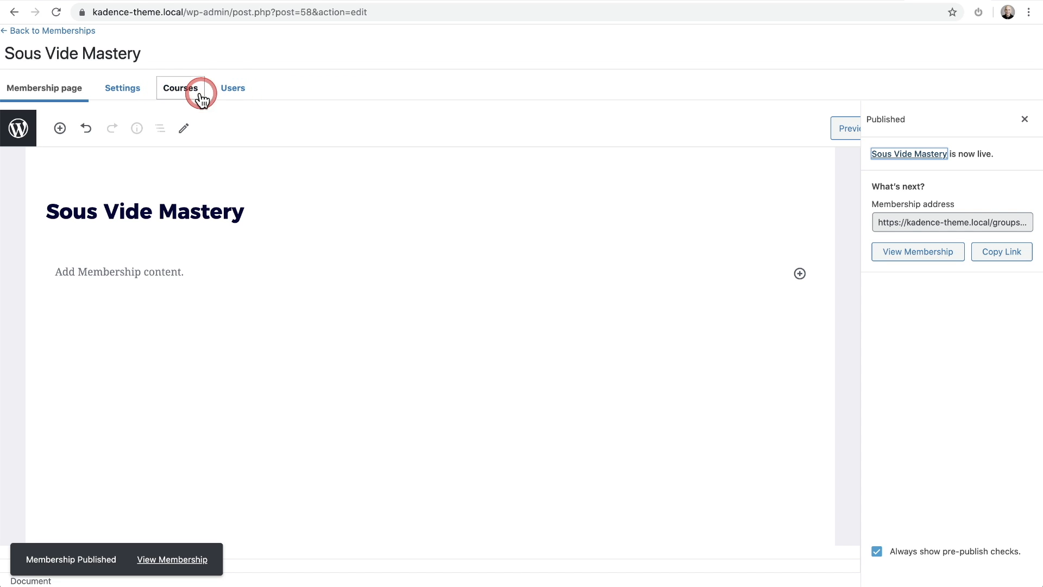
left_click(136, 99)
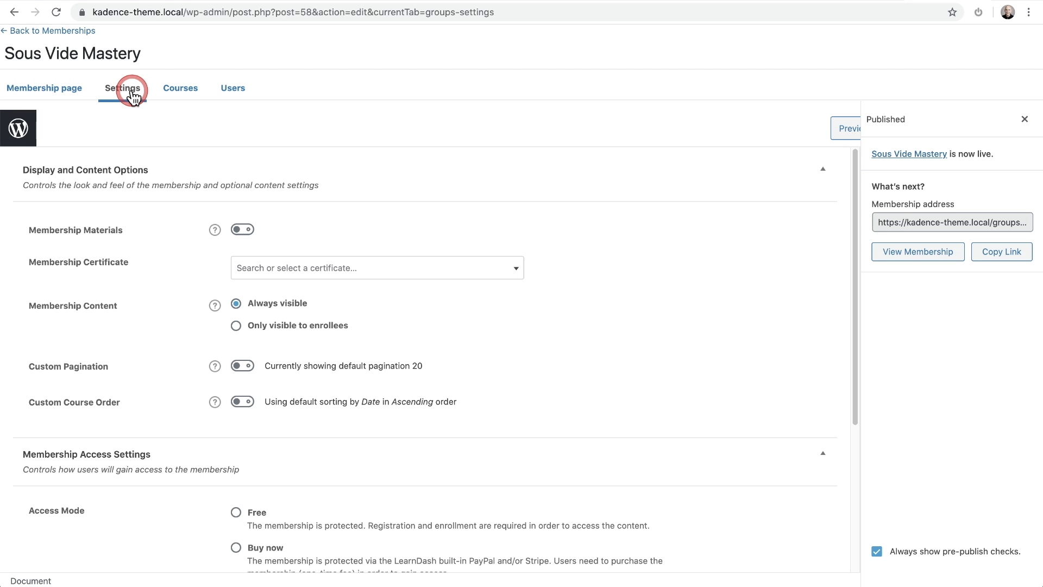
scroll(187, 213, "down", 4)
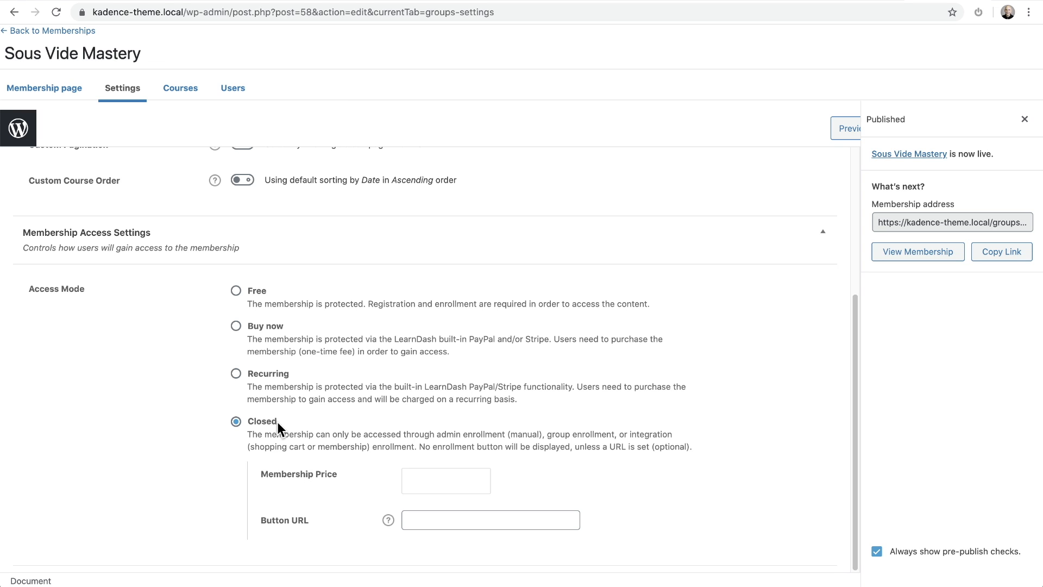
left_click(239, 329)
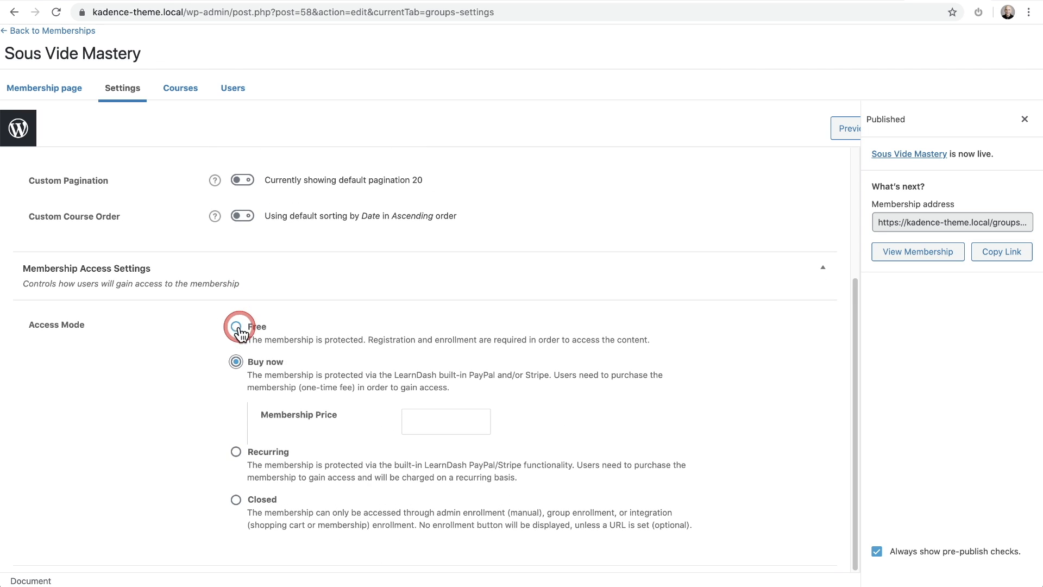
left_click(433, 419)
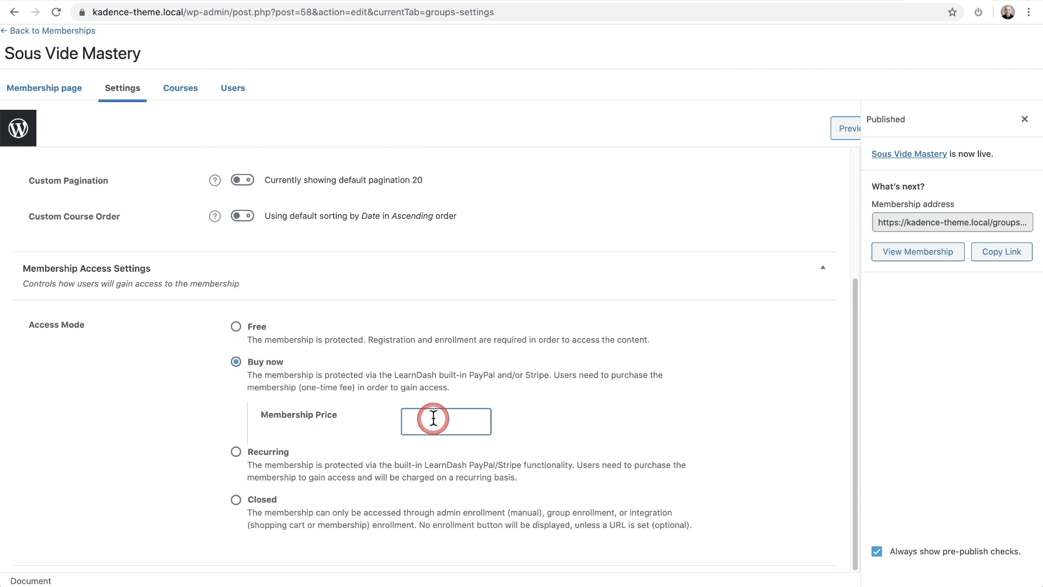
type("299")
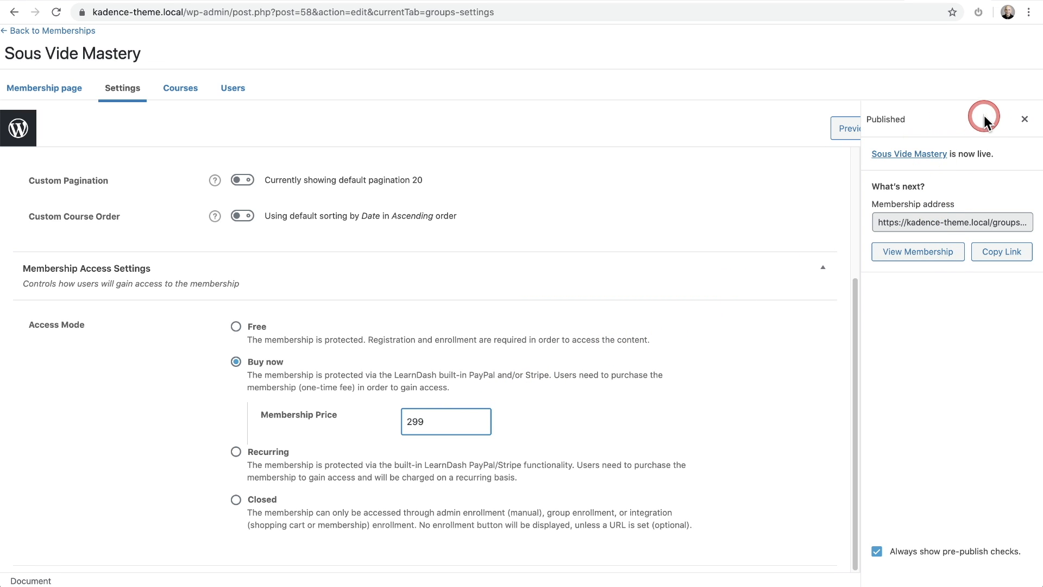
left_click(1025, 121)
left_click(913, 130)
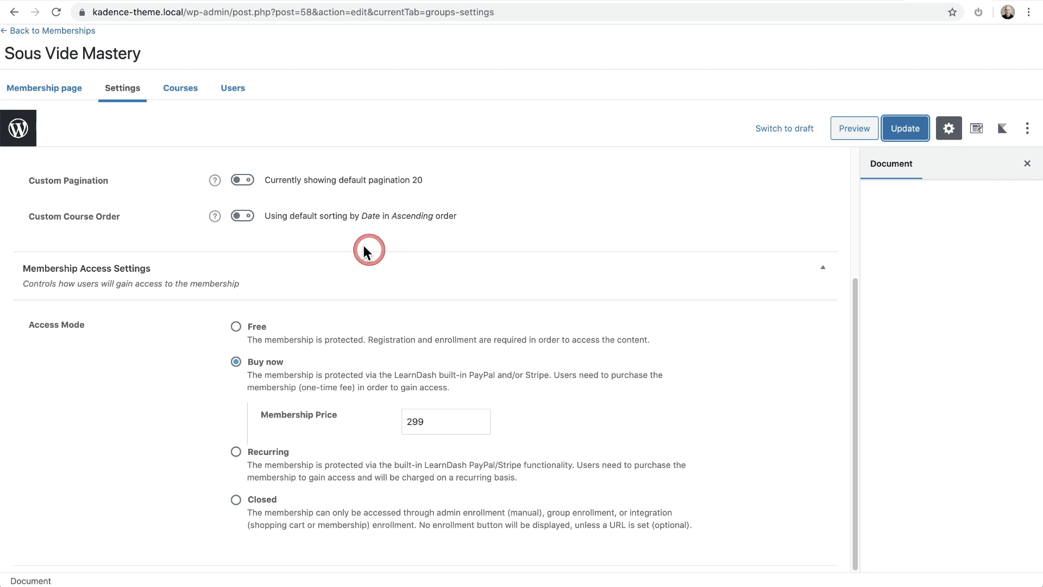
Step: Assign the courses Advanced Sous Vide, Beginner Sous Vide Cooking and Sous Vide Meal Prep to the membership
left_click(190, 93)
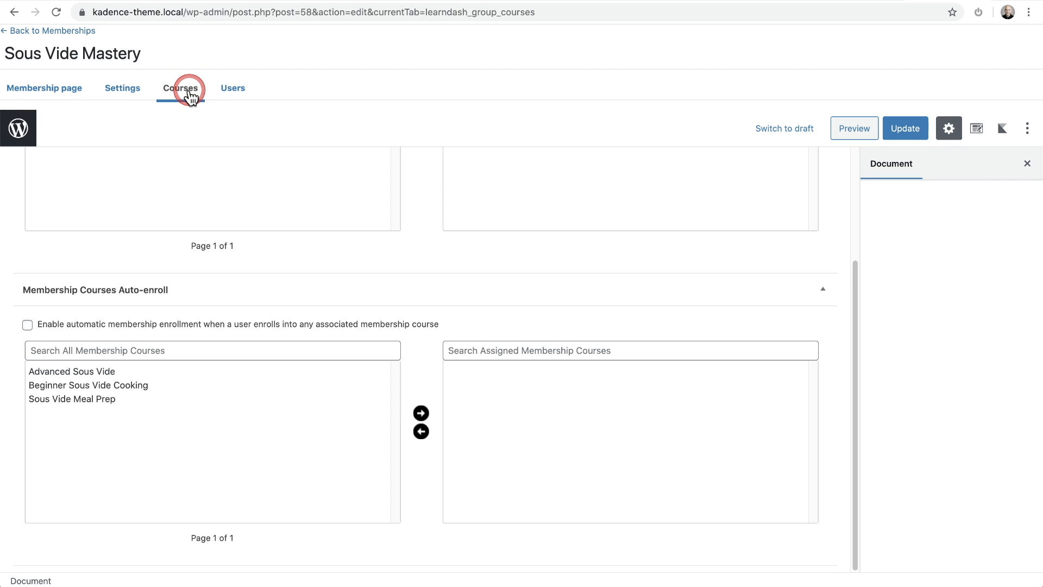
left_click(368, 250)
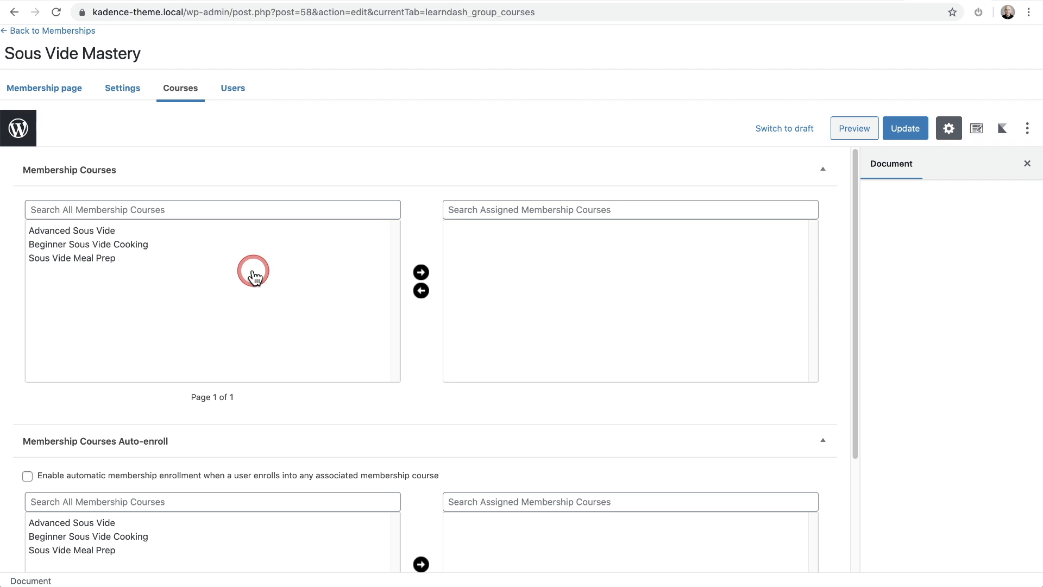
scroll(298, 270, "down", 5)
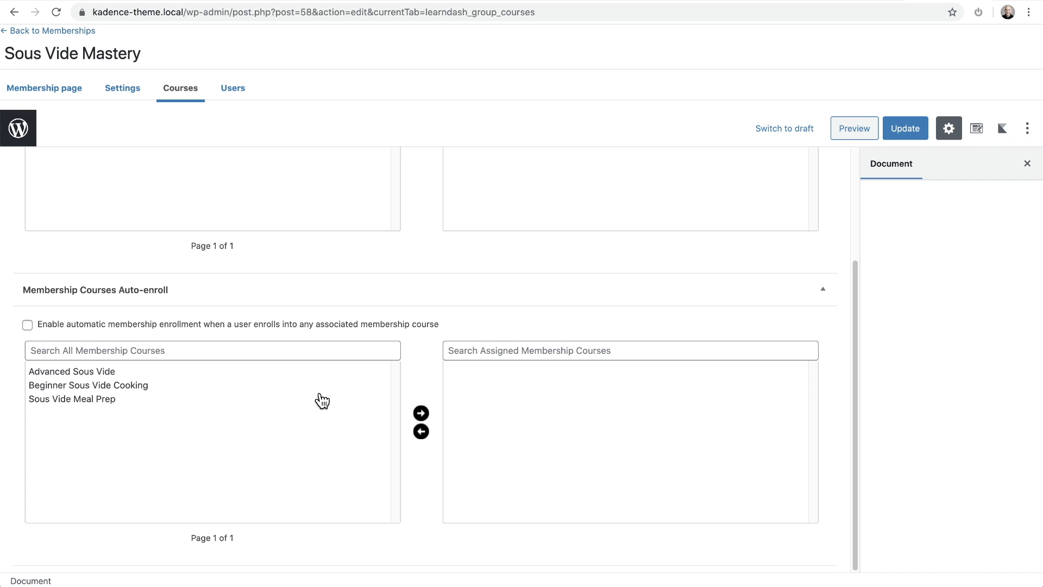
scroll(403, 428, "up", 3)
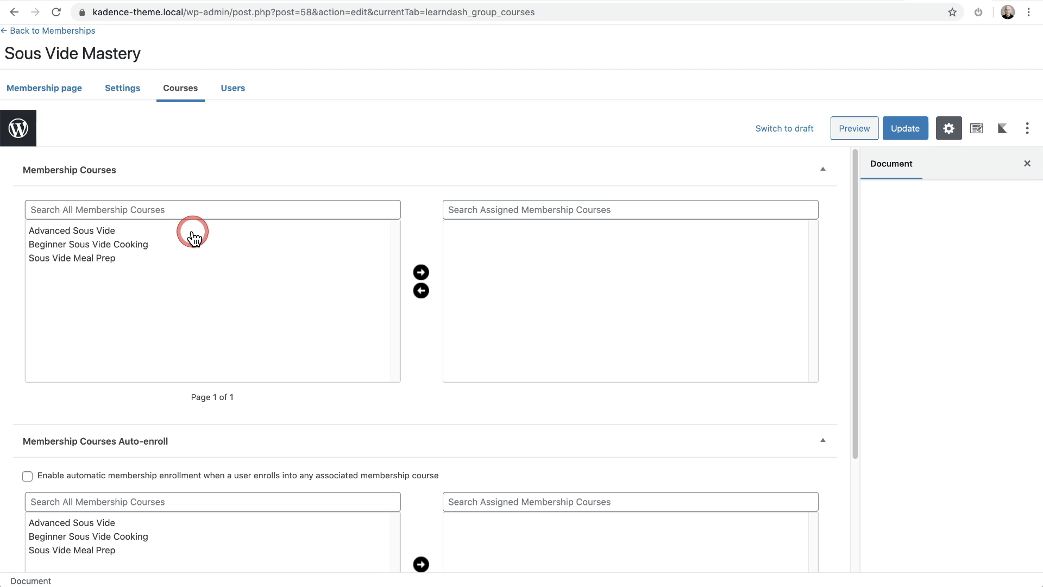
left_click(103, 234)
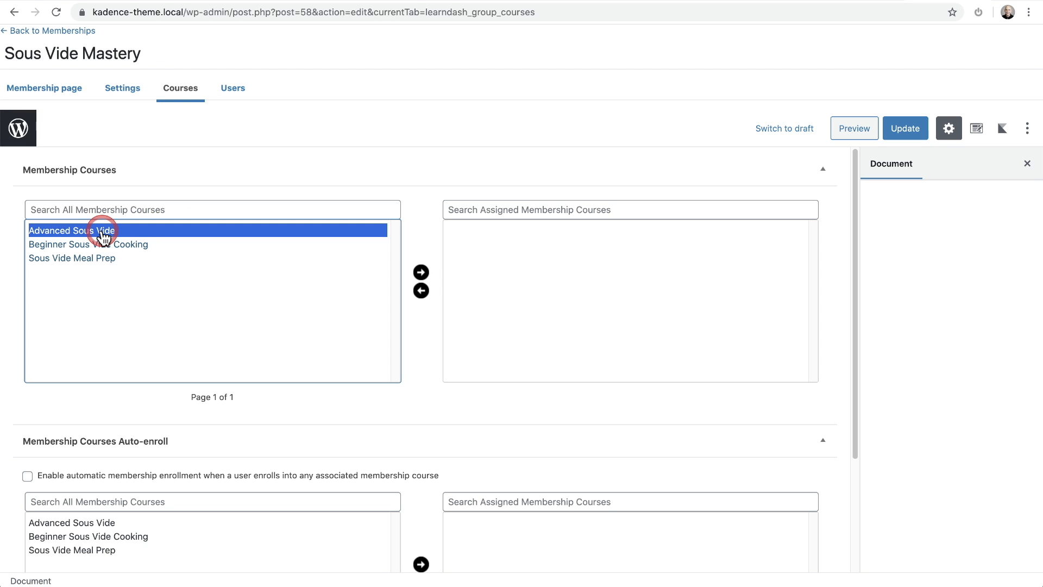
left_click_drag(102, 233, 356, 263)
left_click(422, 273)
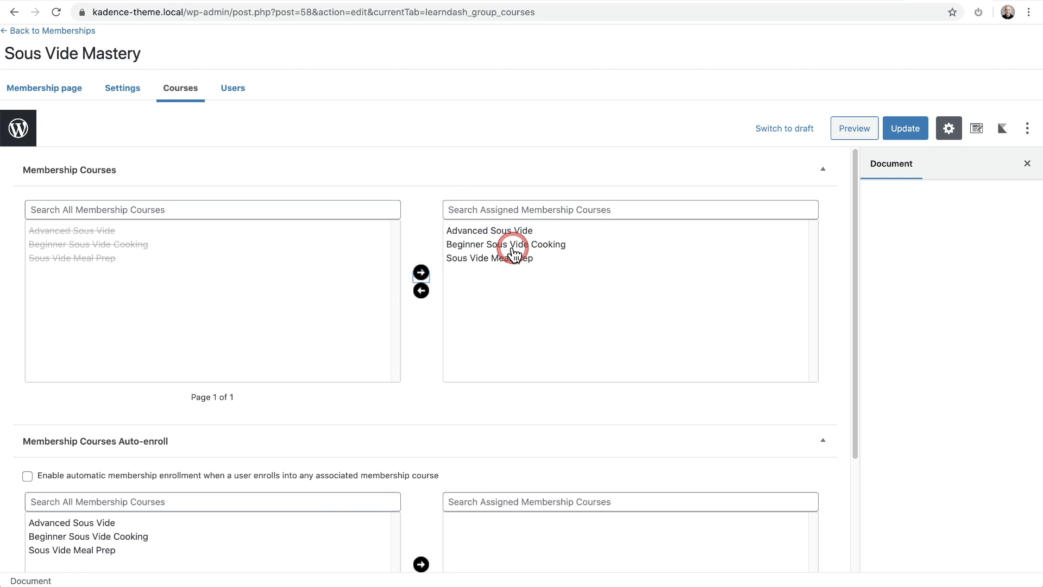
Step: Assign the Group Leader user as the membership's leader and update the membership
left_click(233, 89)
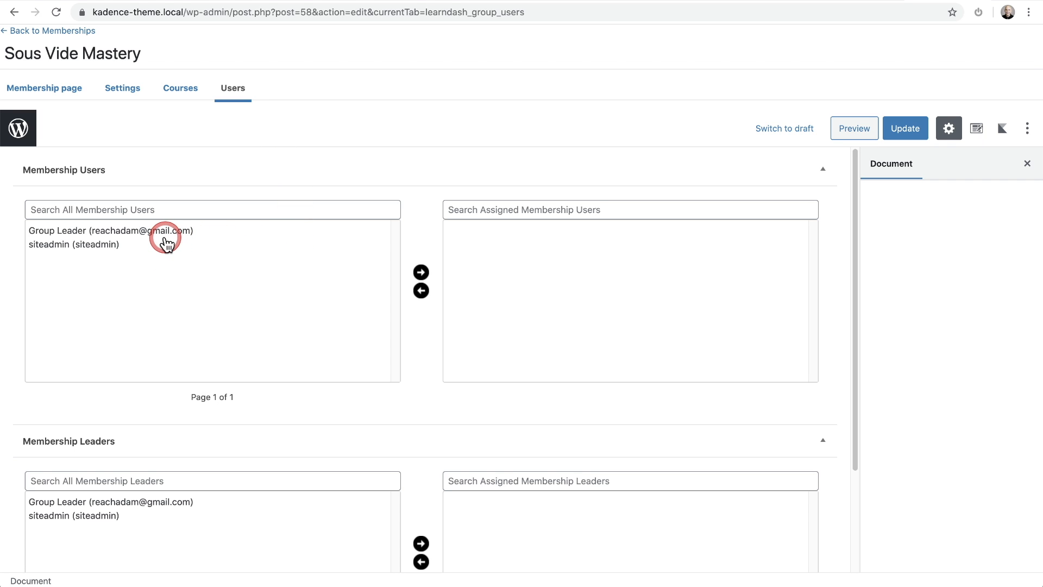
scroll(331, 251, "down", 3)
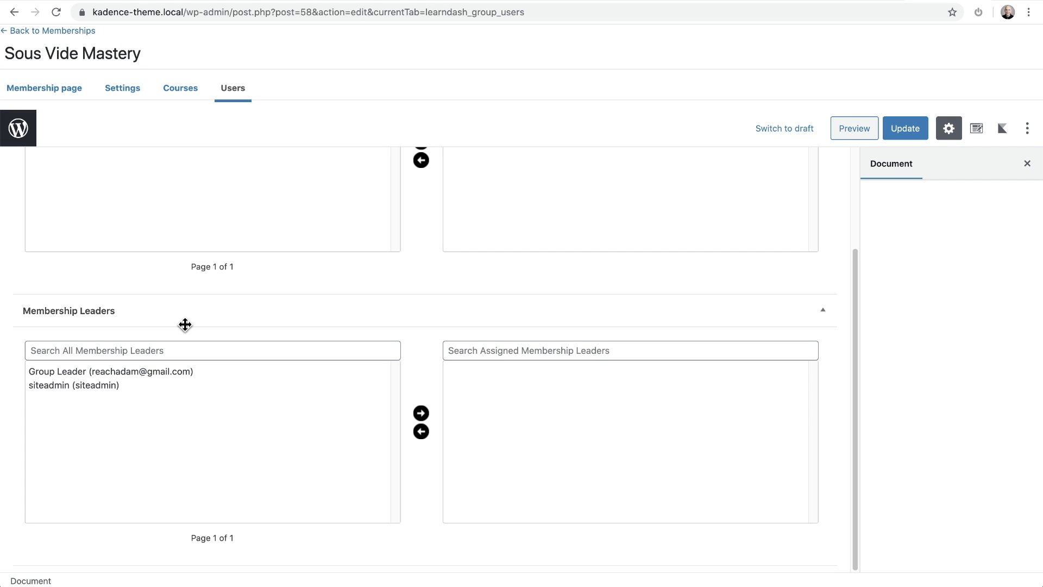
left_click(115, 375)
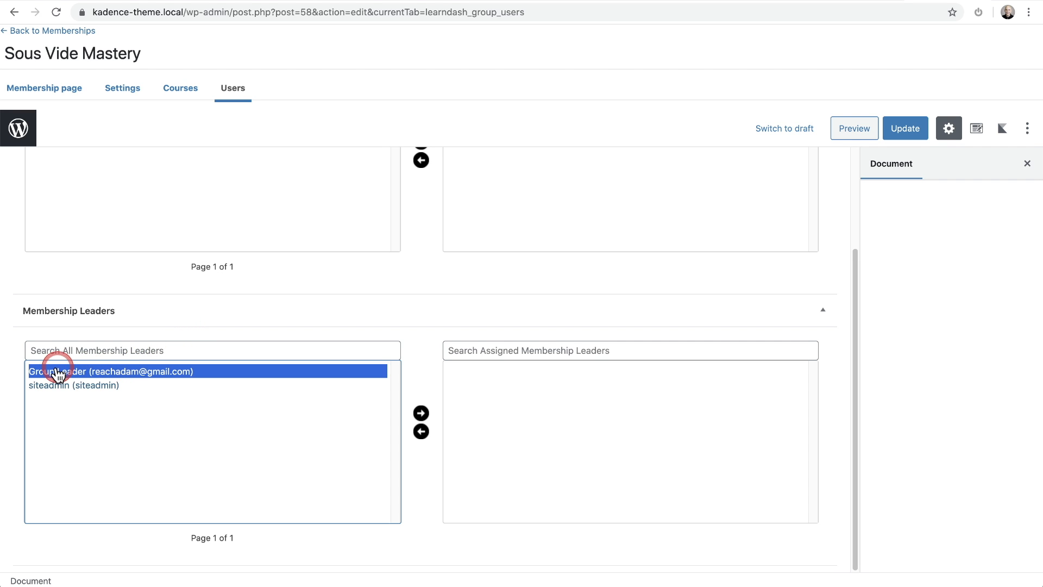
left_click(422, 415)
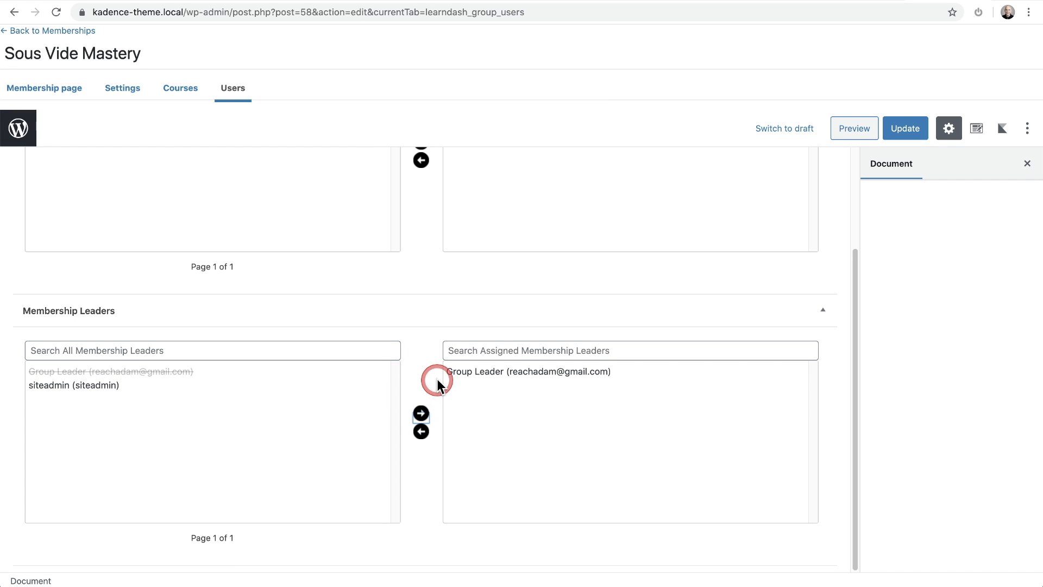
scroll(437, 383, "up", 3)
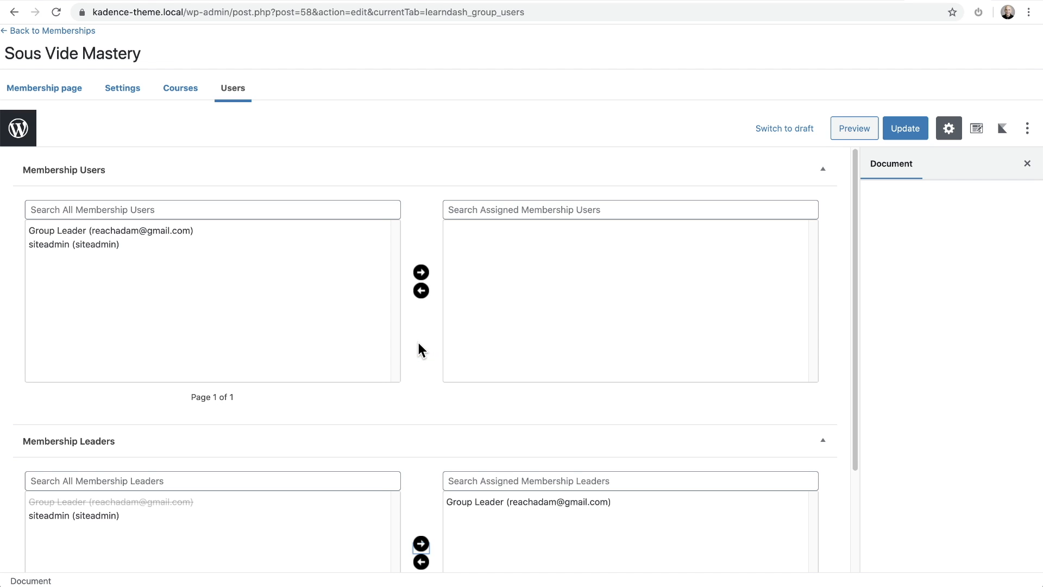
left_click(920, 130)
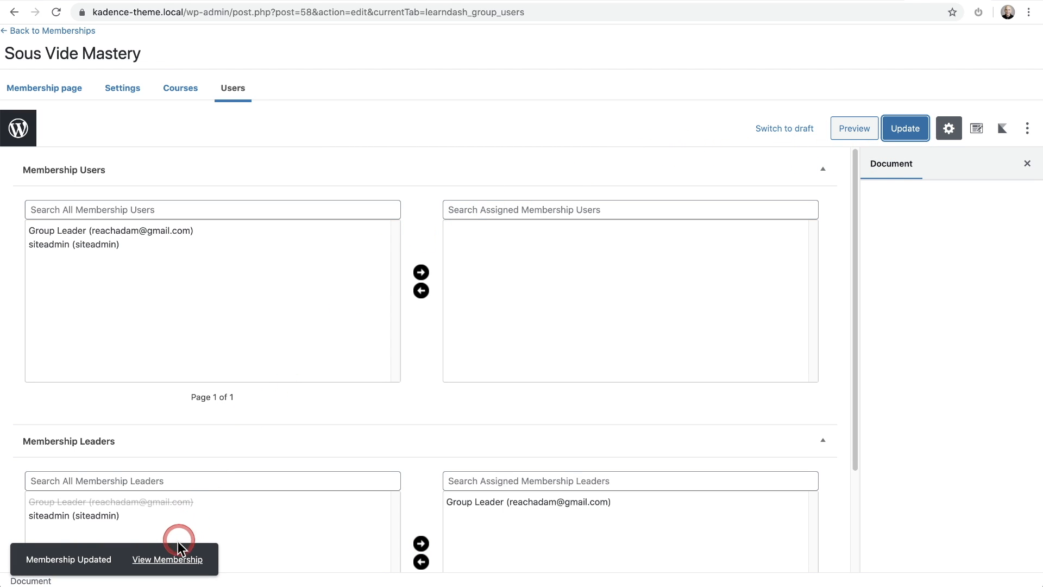
Step: Open the public page of the Sous Vide Mastery membership and examine its title, enrollment details and course list
left_click(173, 560)
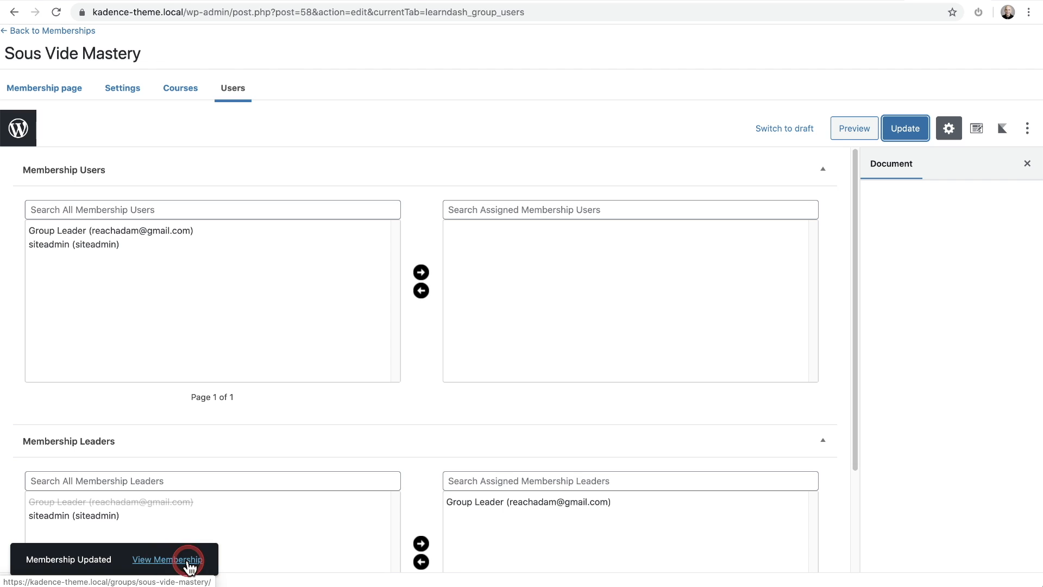
left_click(162, 562)
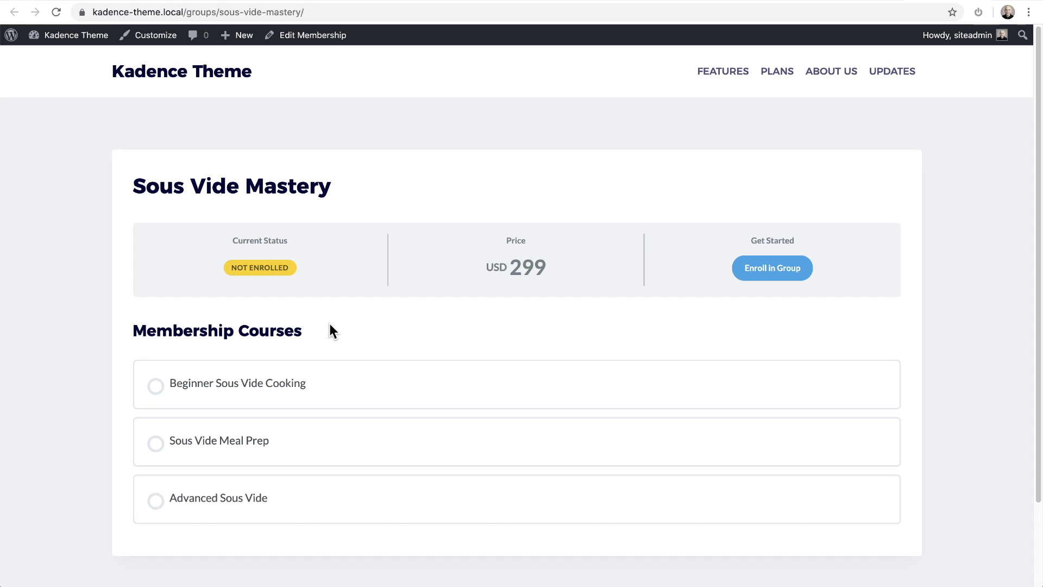
left_click_drag(330, 193, 121, 193)
left_click(473, 307)
Step: Add "This membership will get you everything you want while avoiding everything you fear. It will help you:" and checklist "Get results faster", "Avoid embarrassment", "Achieve your dreams"
left_click(319, 36)
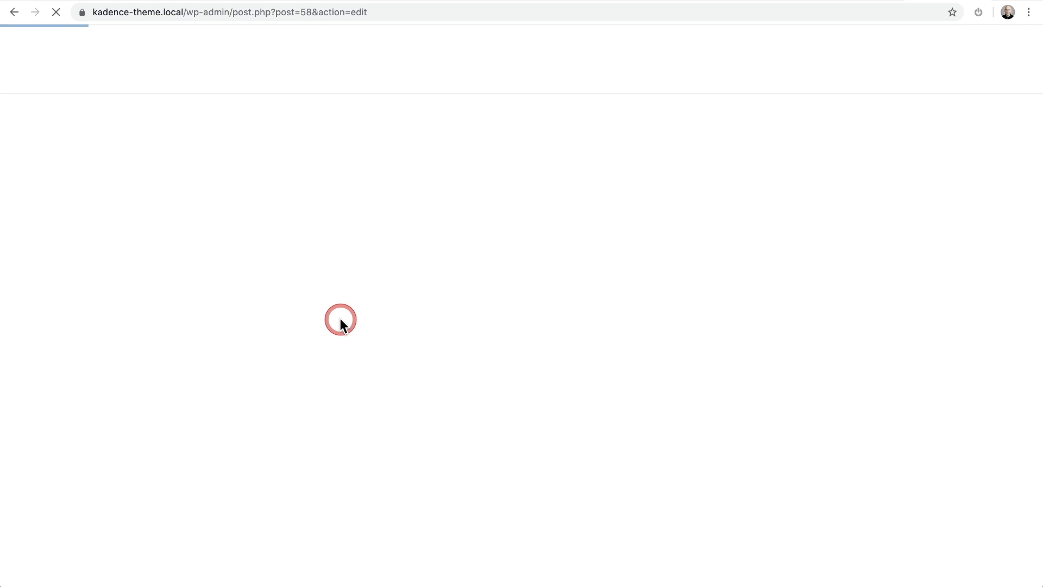
left_click(161, 272)
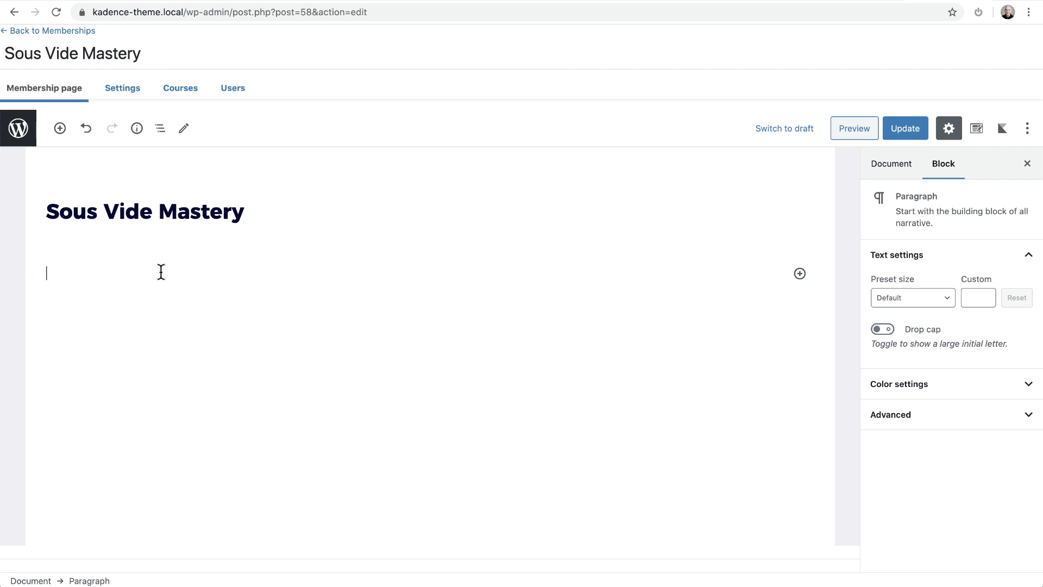
type("This membership will get you everything you want while avoiding everything you fear. It will help you: Get results faster Avoid embarrassment Achieve your dreams")
left_click(331, 445)
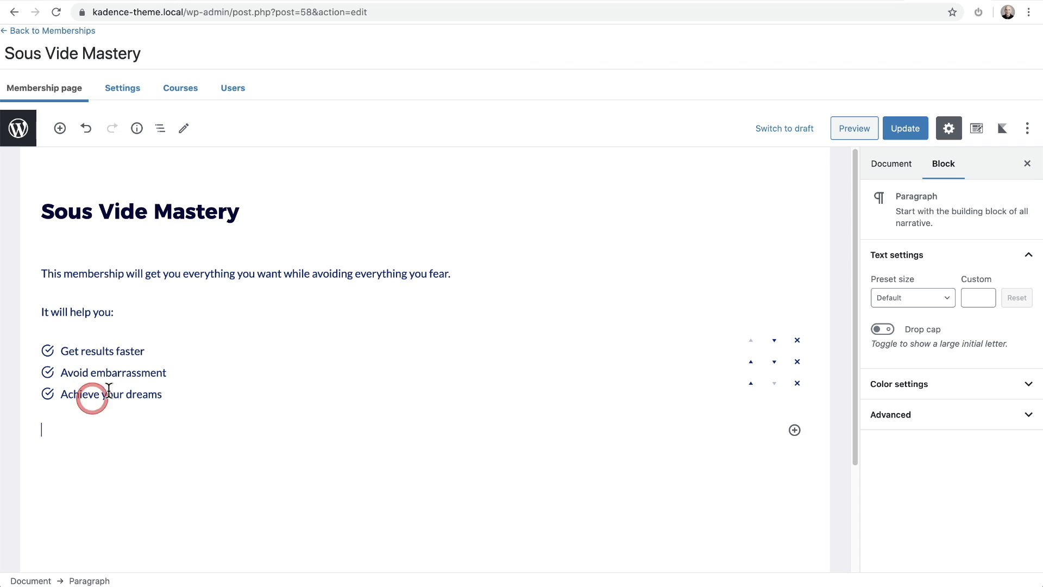
Step: Update the membership and review the new description and checklist on its public page
left_click(915, 133)
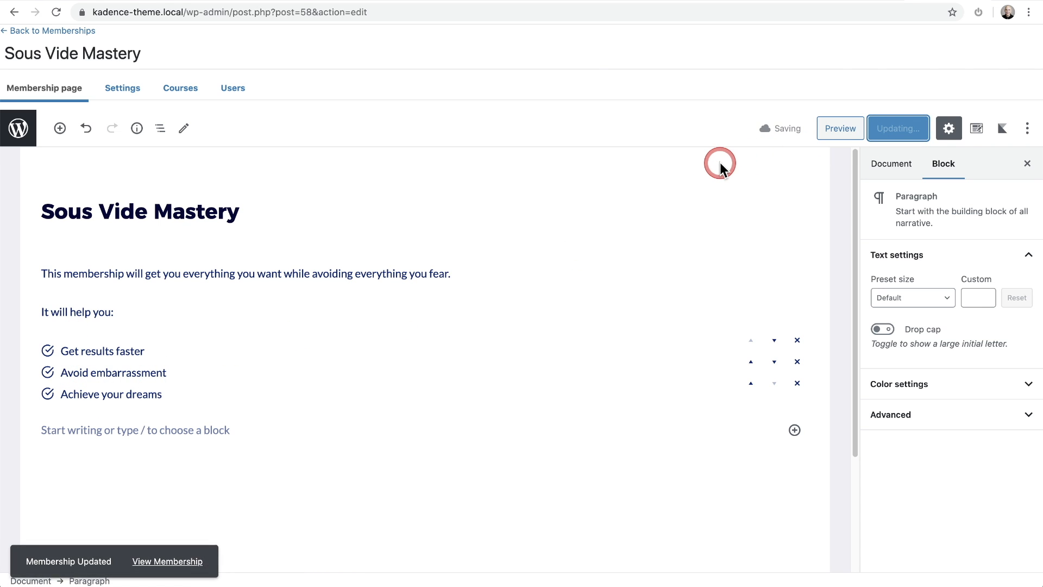
left_click(167, 560)
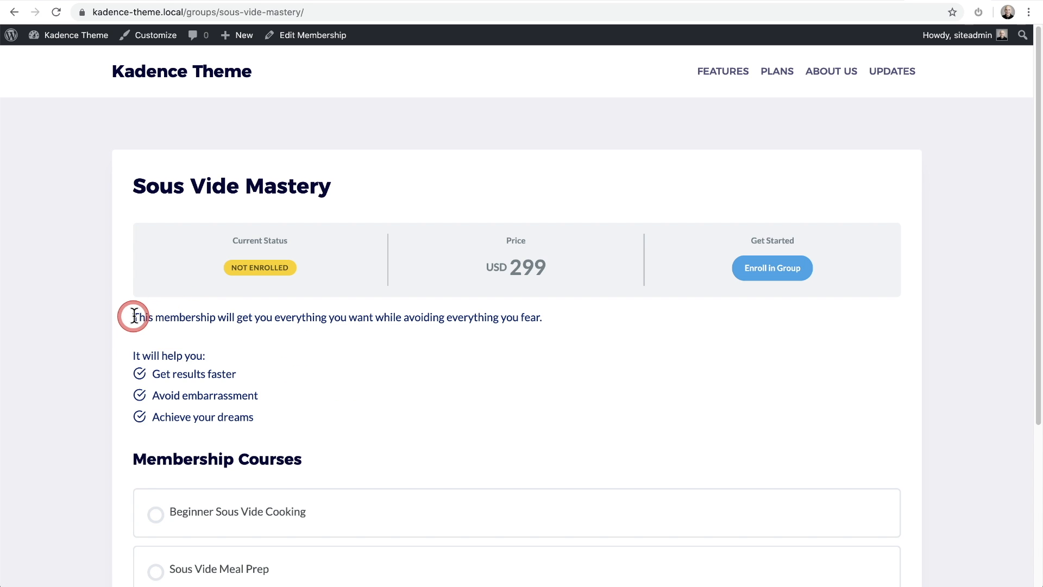
left_click_drag(133, 316, 288, 419)
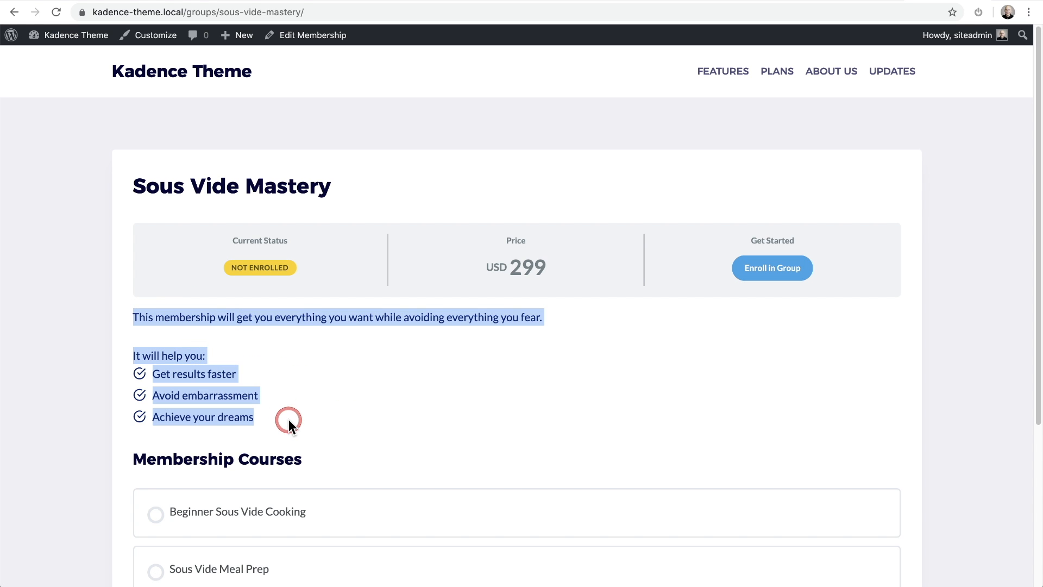
left_click(305, 412)
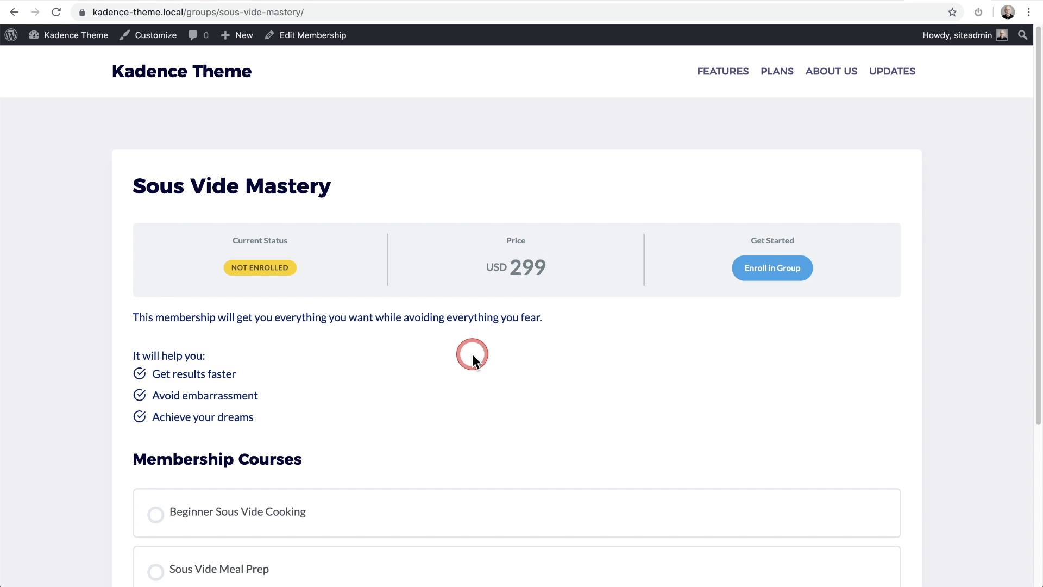
Step: Look at the membership in the editor again and go back to its public page
left_click(311, 36)
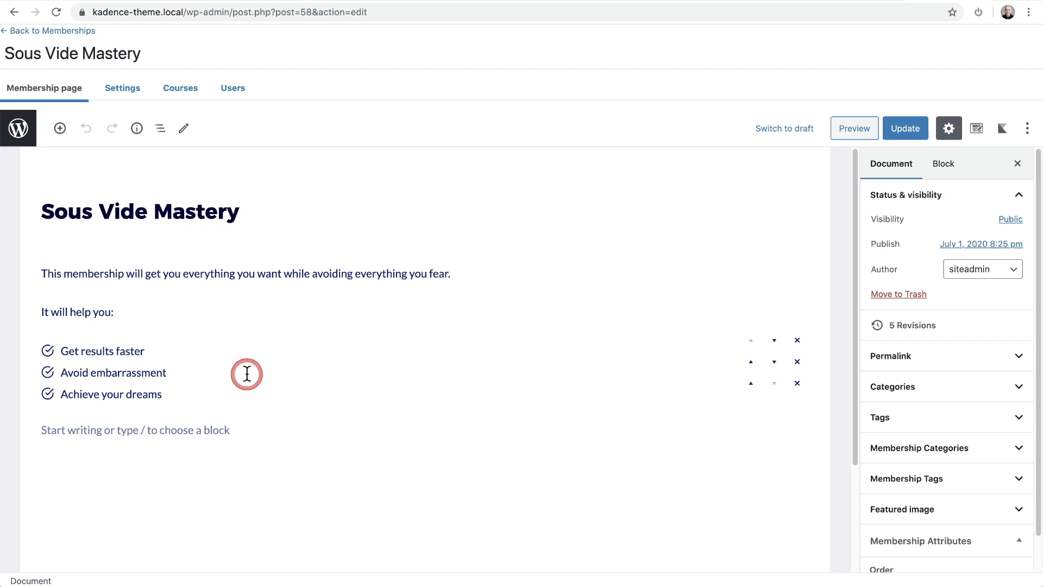
key("super+Left")
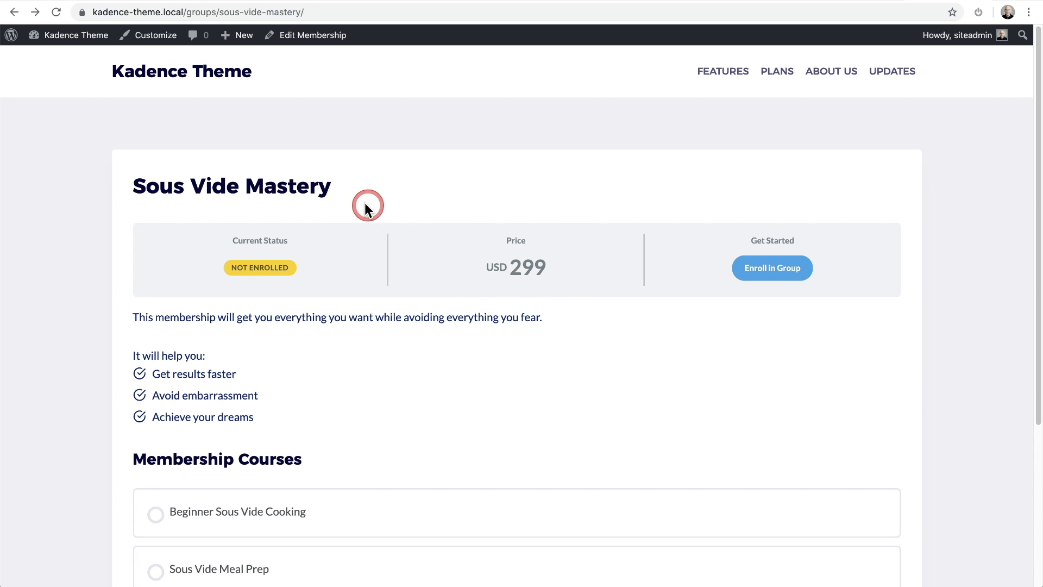
Step: Customize the theme's Memberships Layout from the Sous Vide Mastery page, placing the title in a banner above the content
left_click(154, 35)
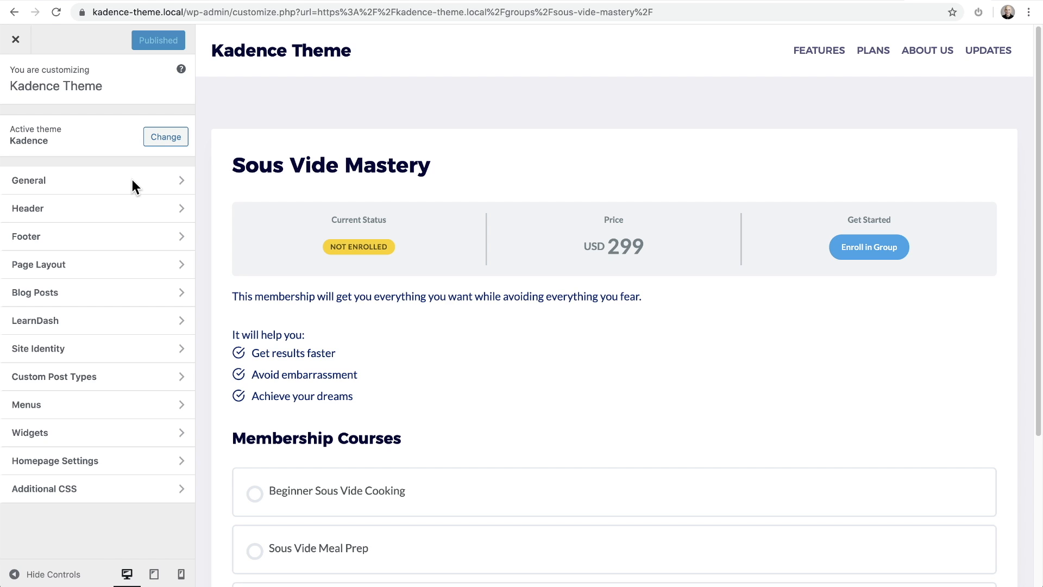
left_click(112, 377)
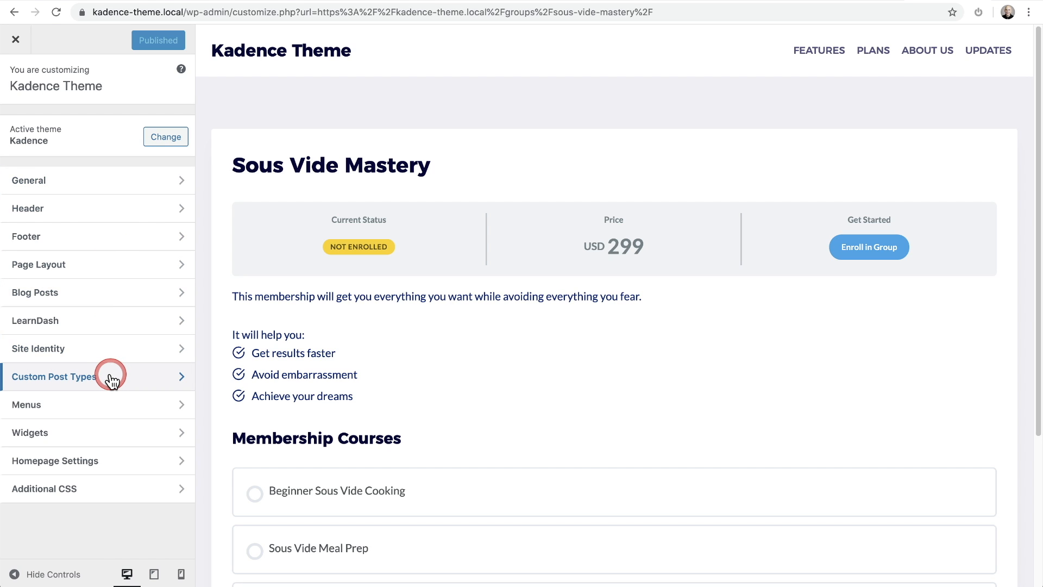
left_click(98, 131)
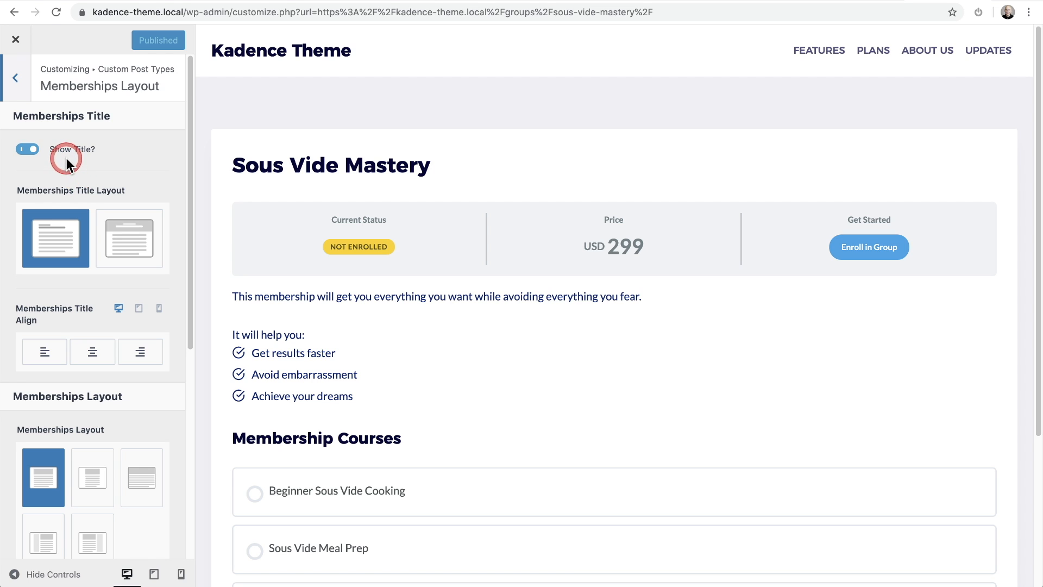
left_click(130, 239)
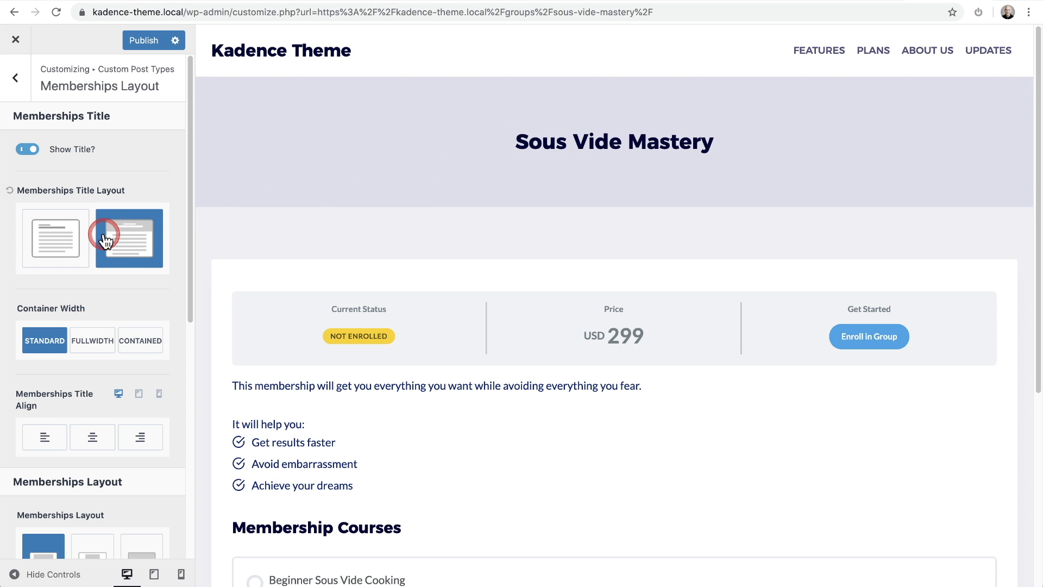
Step: Set the memberships layout to the narrow content style without a sidebar and look over the remaining layout options
scroll(103, 233, "down", 1)
scroll(103, 234, "down", 8)
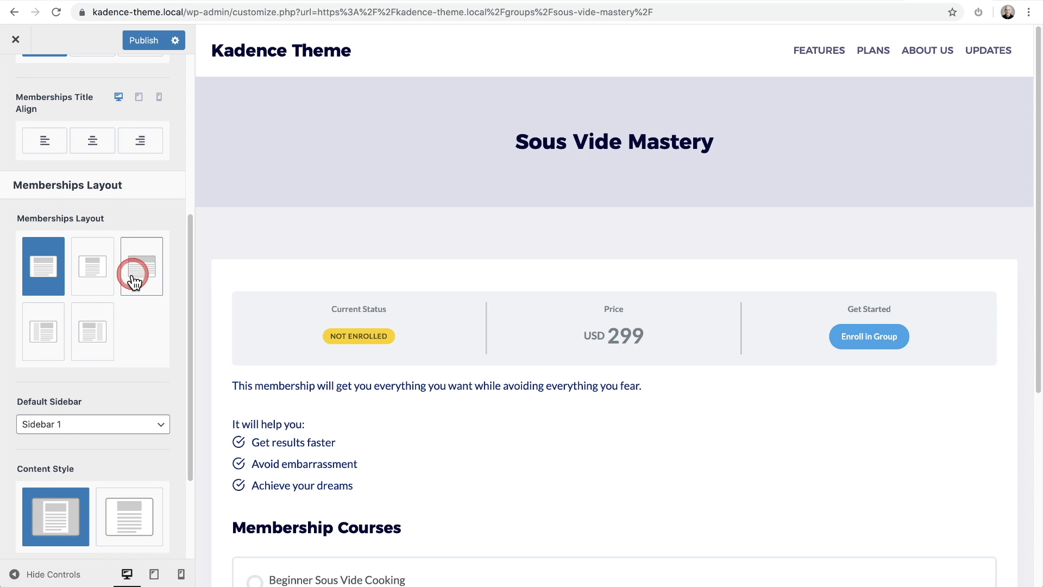
left_click(91, 271)
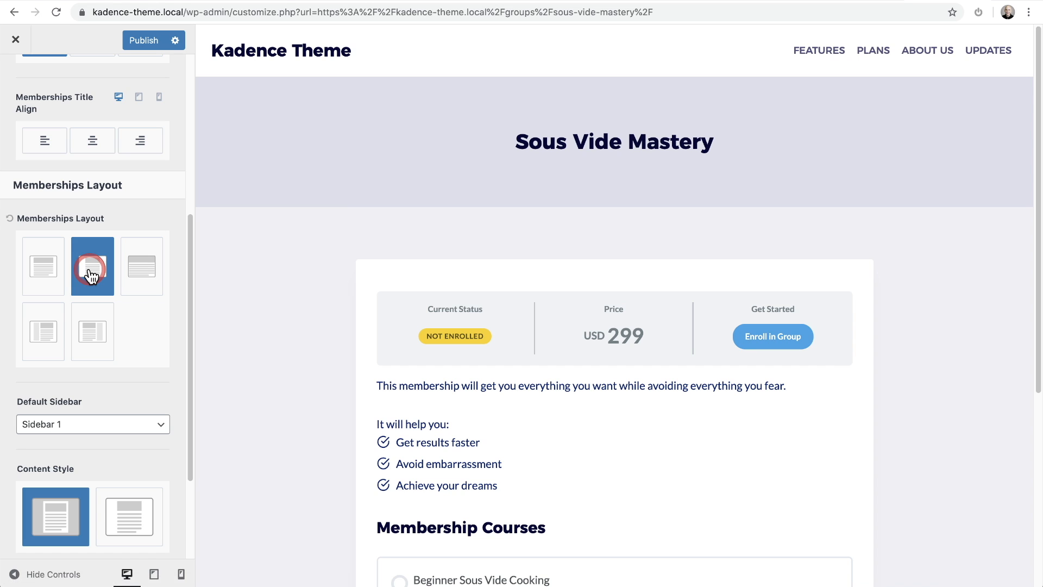
left_click(90, 272)
scroll(109, 263, "down", 3)
left_click(78, 284)
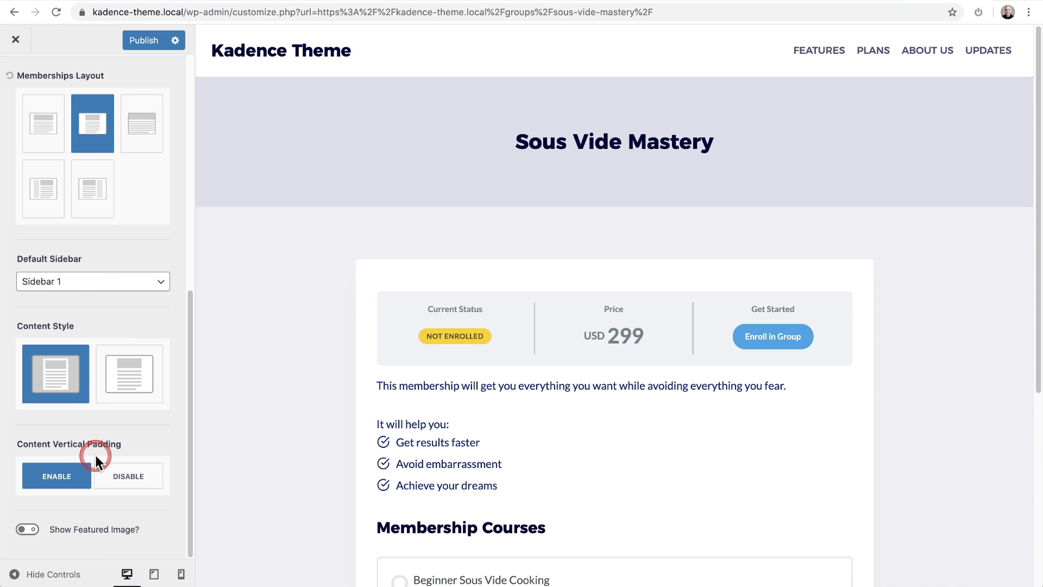
scroll(119, 426, "up", 8)
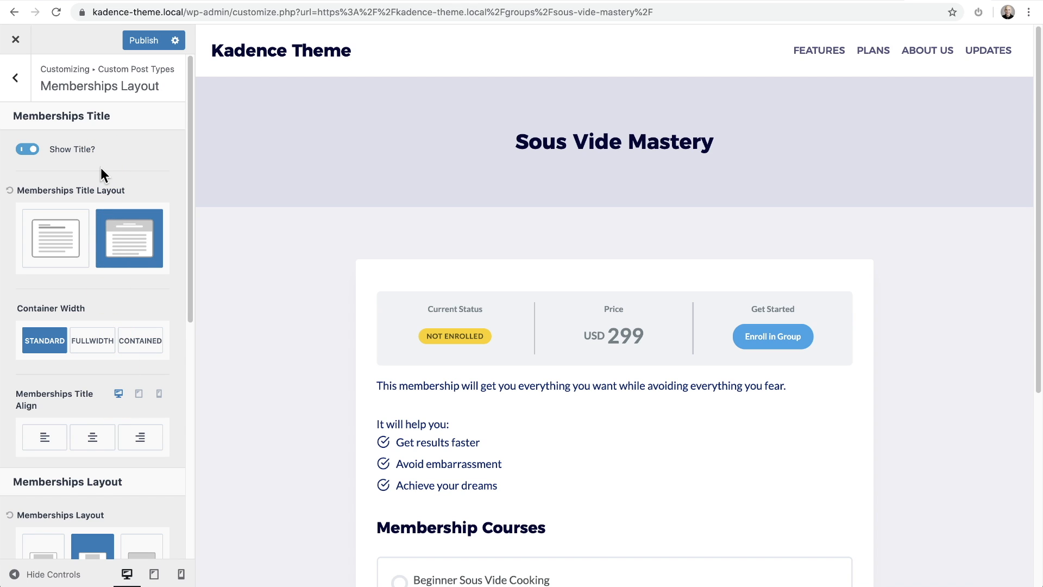
Step: In the desktop header's main row, move Primary Navigation to the centre and add a Button at the right end
left_click(20, 81)
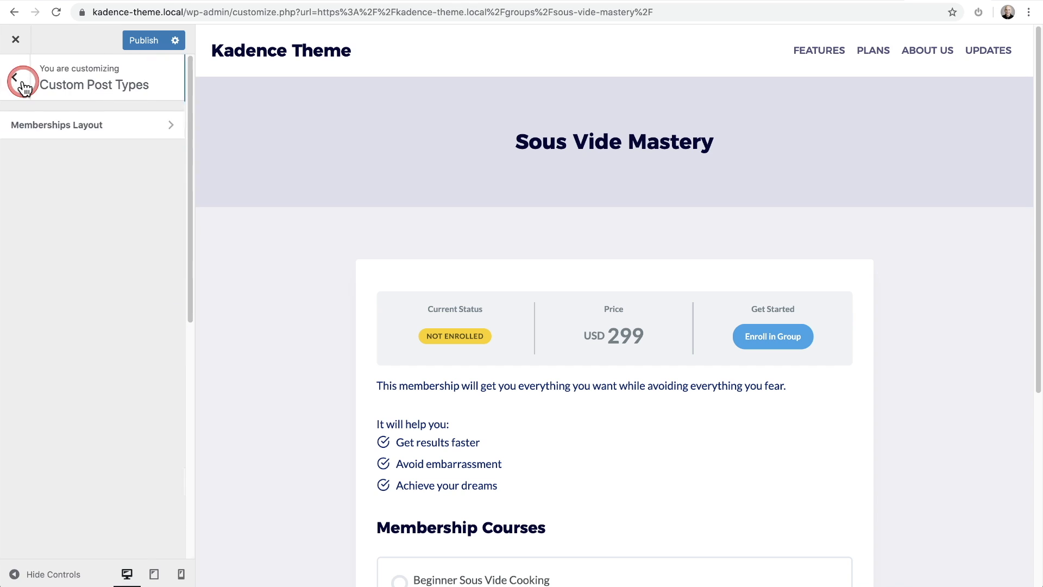
left_click(25, 87)
left_click(57, 164)
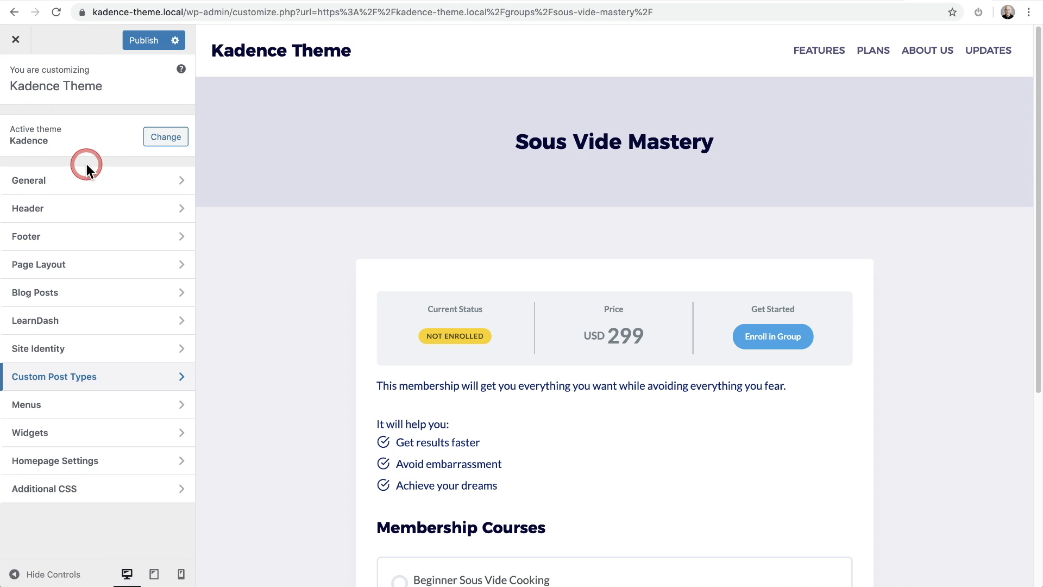
left_click(63, 207)
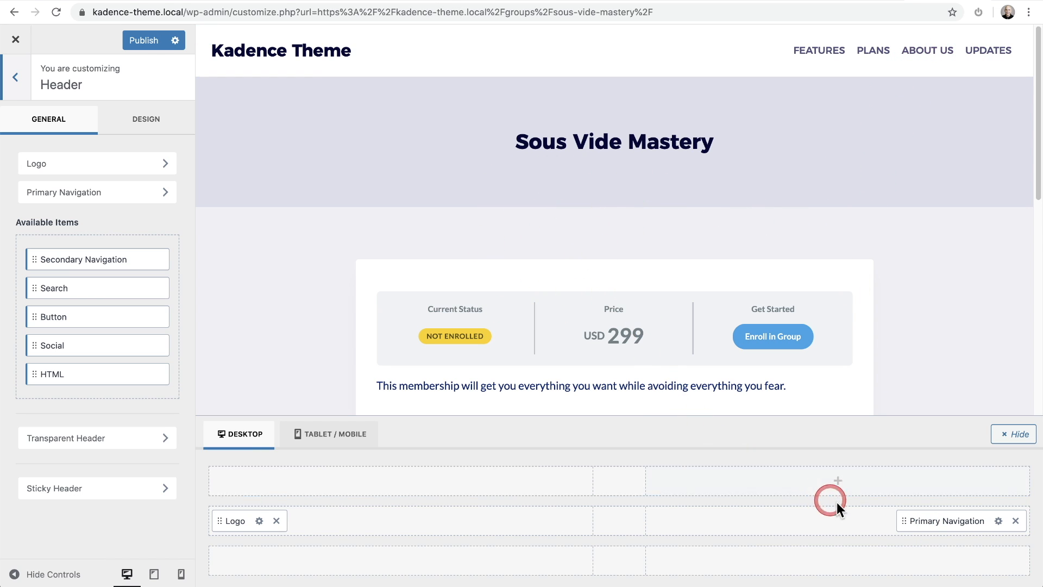
left_click_drag(954, 525, 627, 517)
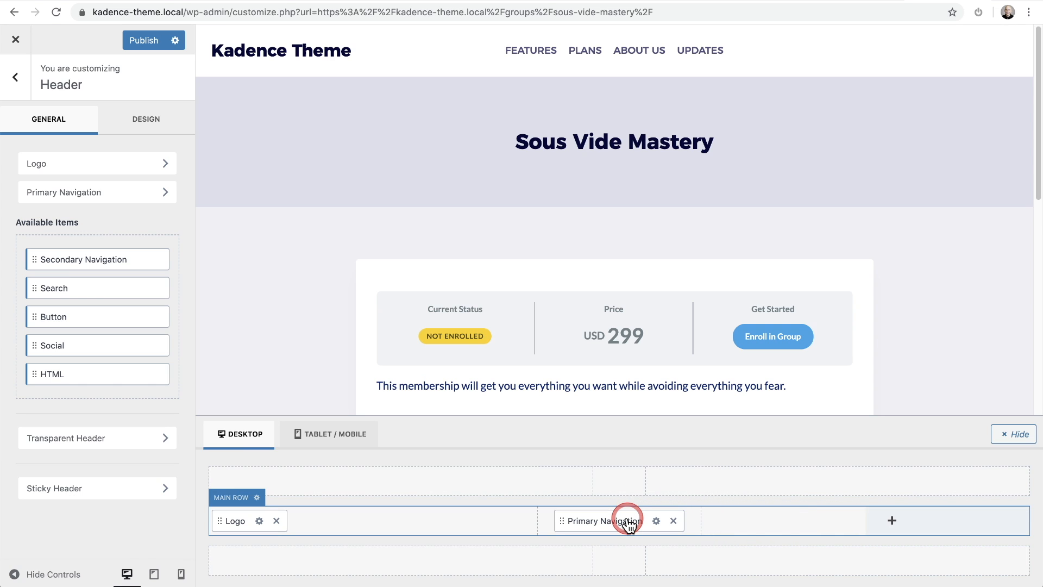
left_click_drag(38, 322, 903, 522)
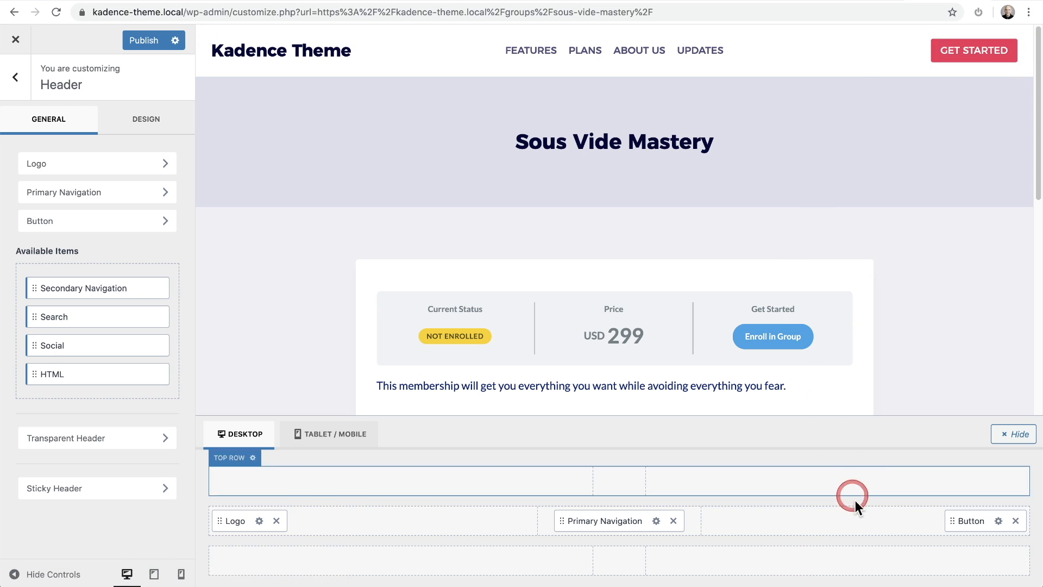
left_click(999, 520)
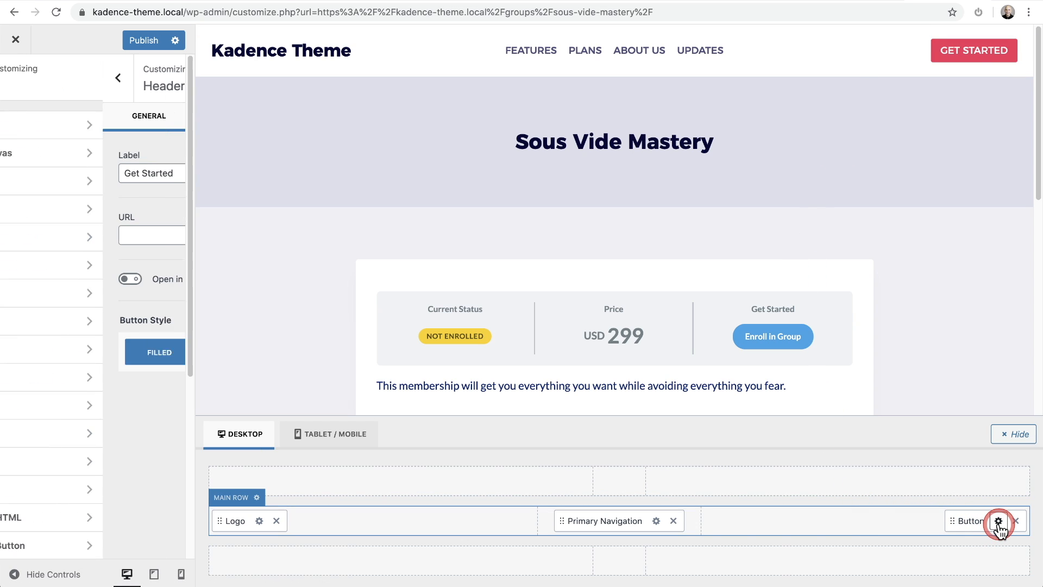
double_click(112, 172)
double_click(112, 173)
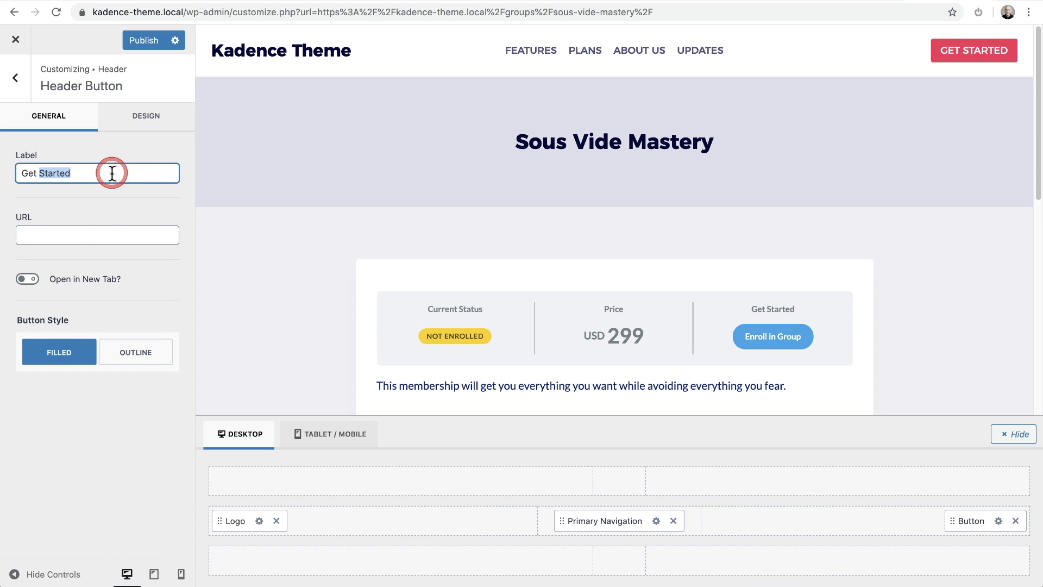
left_click(105, 173)
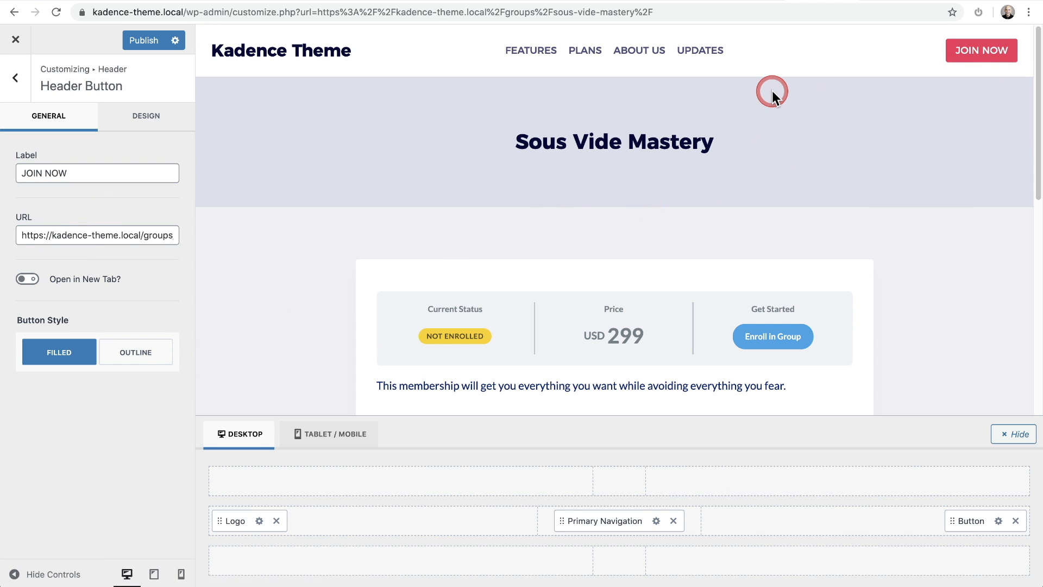
Step: Look over the button's design options, publish the customized header and layout, and return to the public membership page
left_click(140, 113)
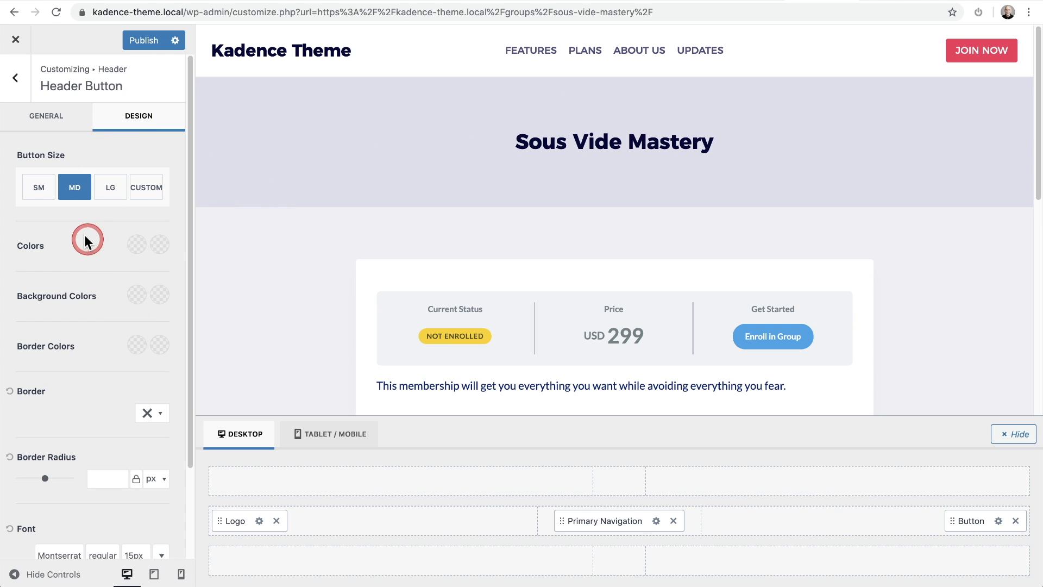
left_click(16, 78)
left_click(143, 41)
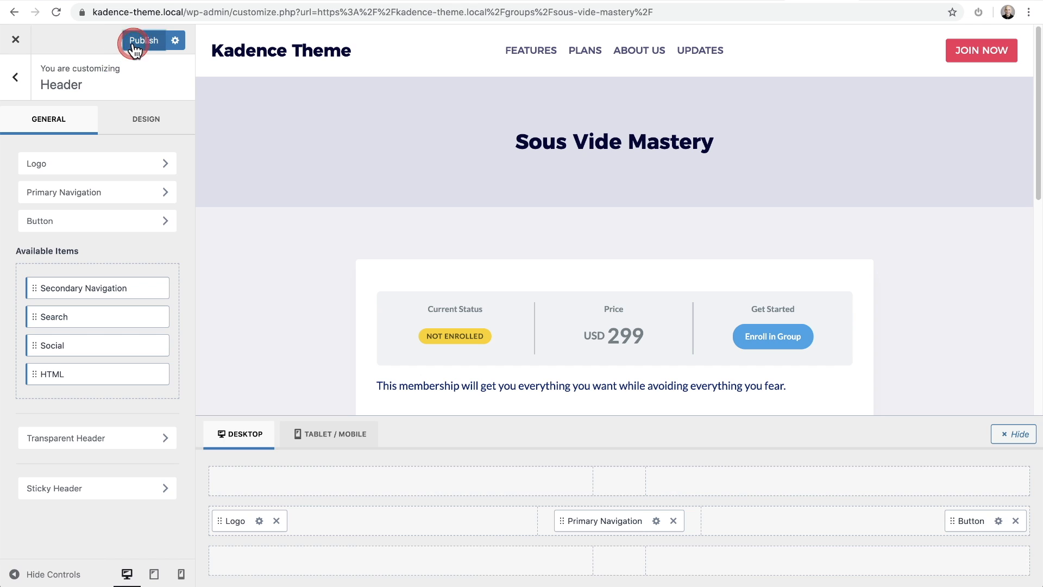
left_click(15, 39)
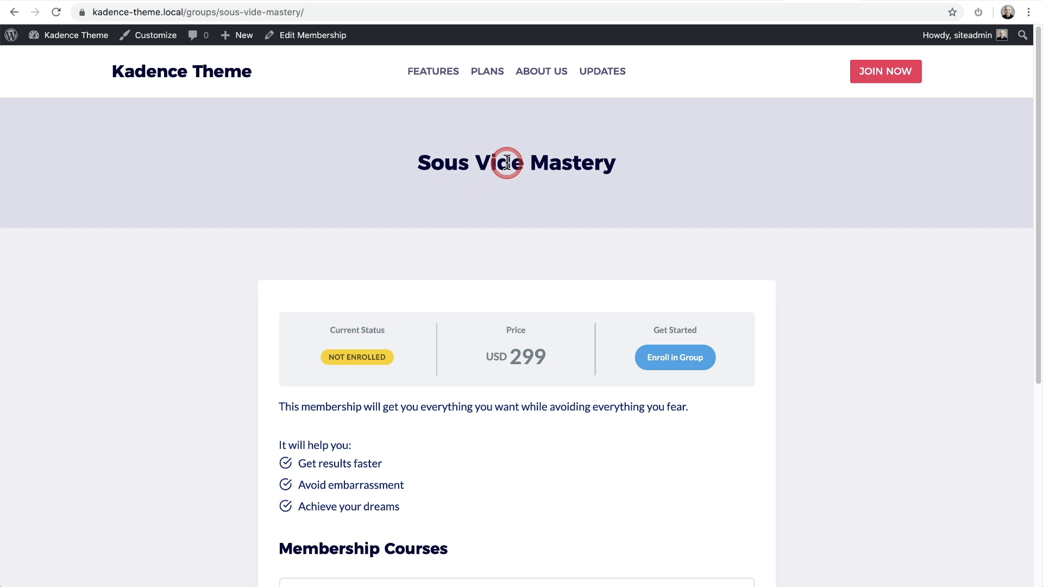
Step: Review the restyled membership page down to its course list and try the JOIN NOW header button from the home page
scroll(495, 209, "down", 3)
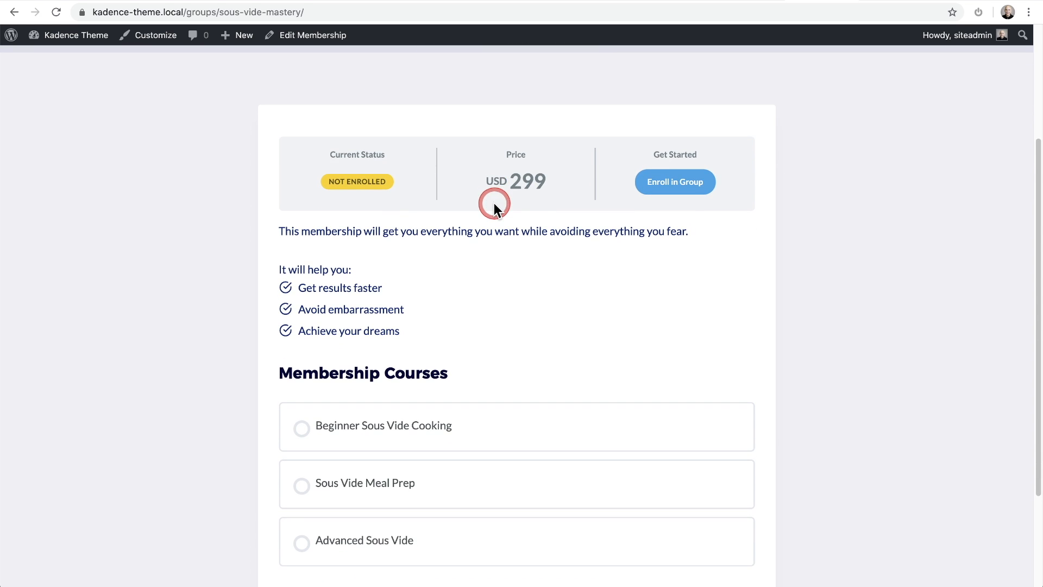
scroll(525, 214, "down", 1)
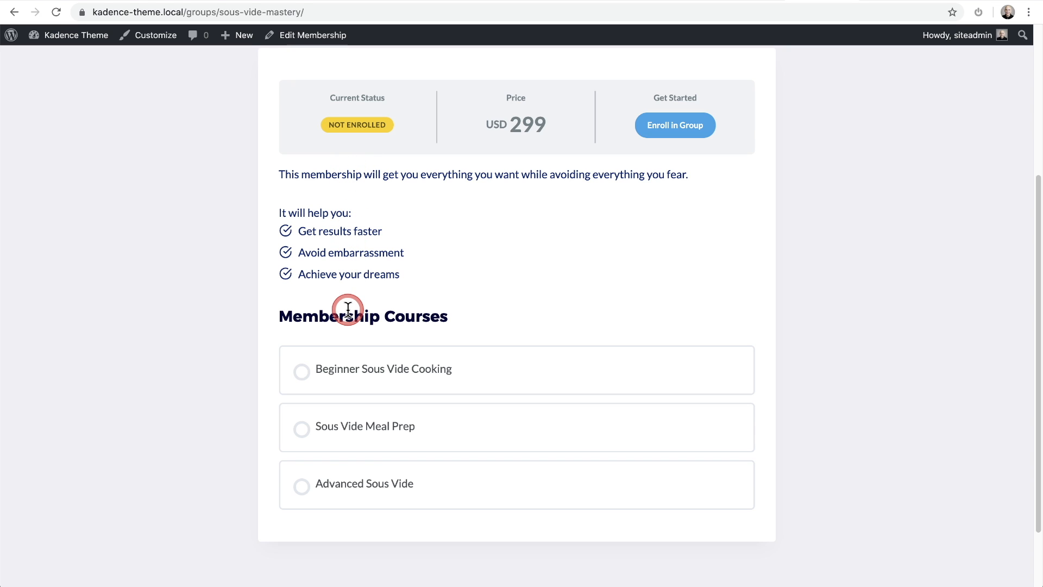
scroll(521, 291, "down", 1)
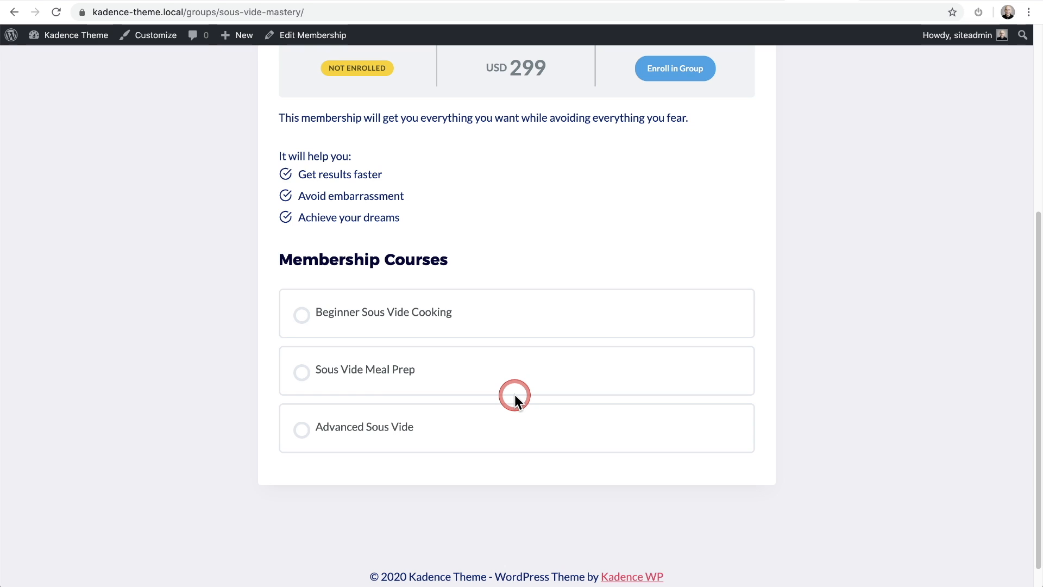
scroll(514, 394, "up", 5)
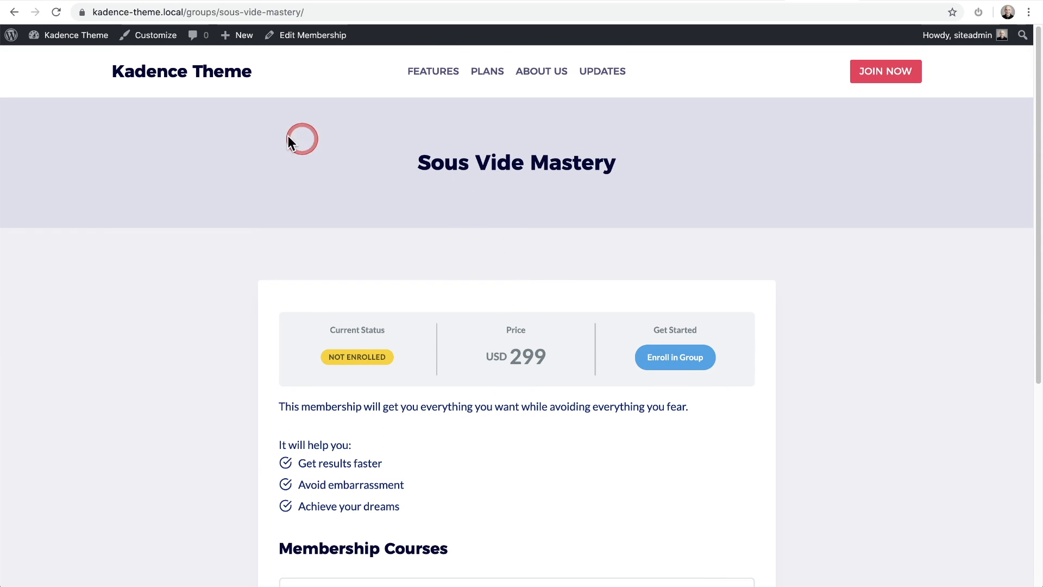
left_click(233, 70)
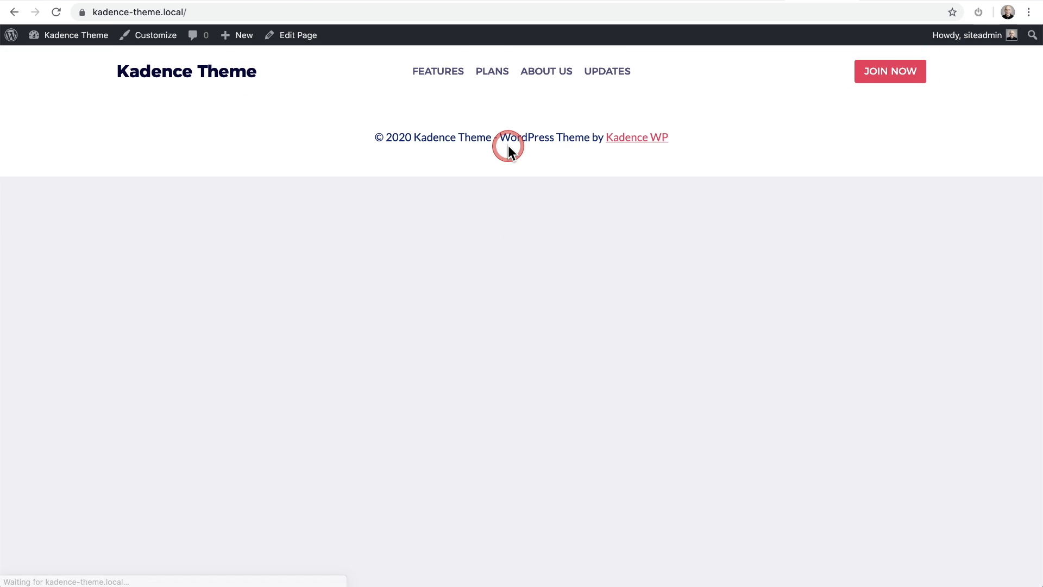
left_click(879, 76)
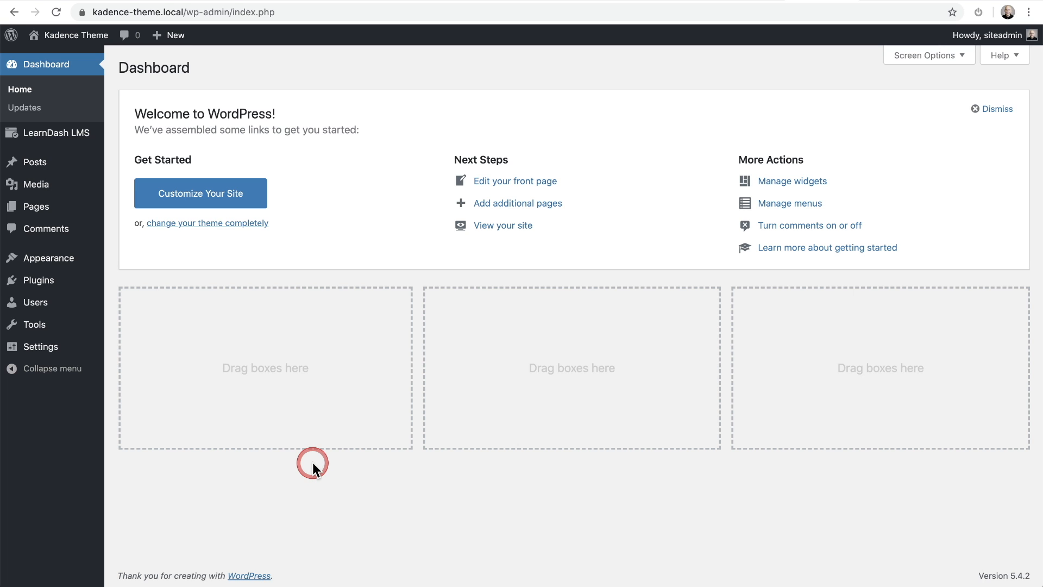
Step: In LearnDash's Memberships settings, set the supported post types for Membership Content Protection to Post and Page
mouse_move(52, 134)
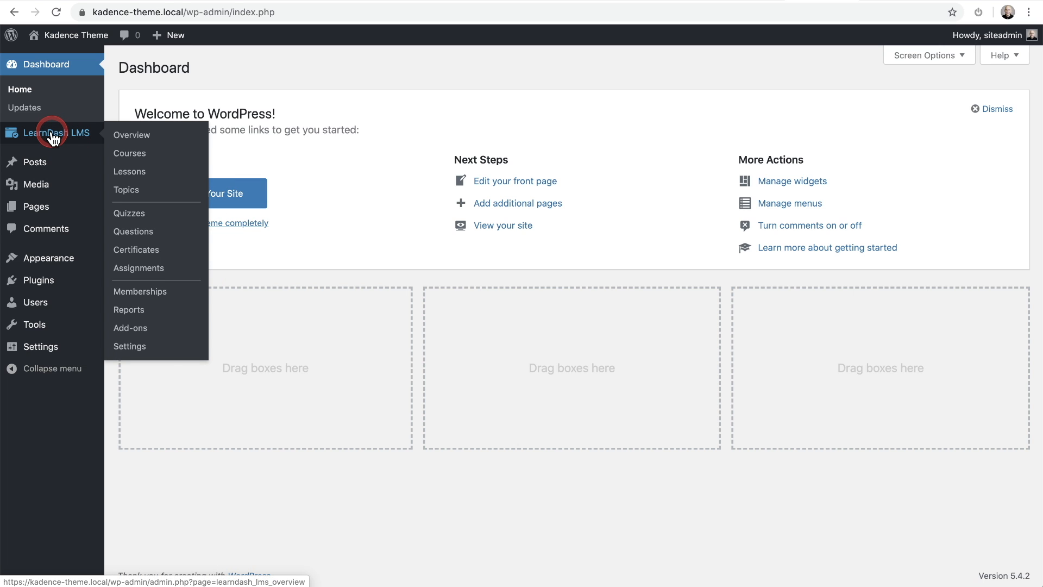
left_click(137, 298)
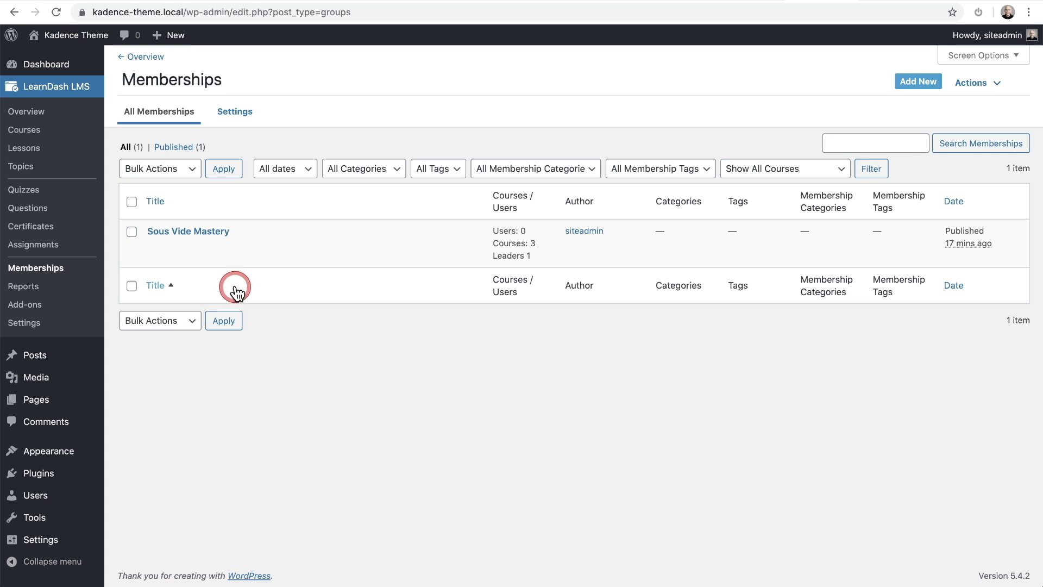
left_click(233, 113)
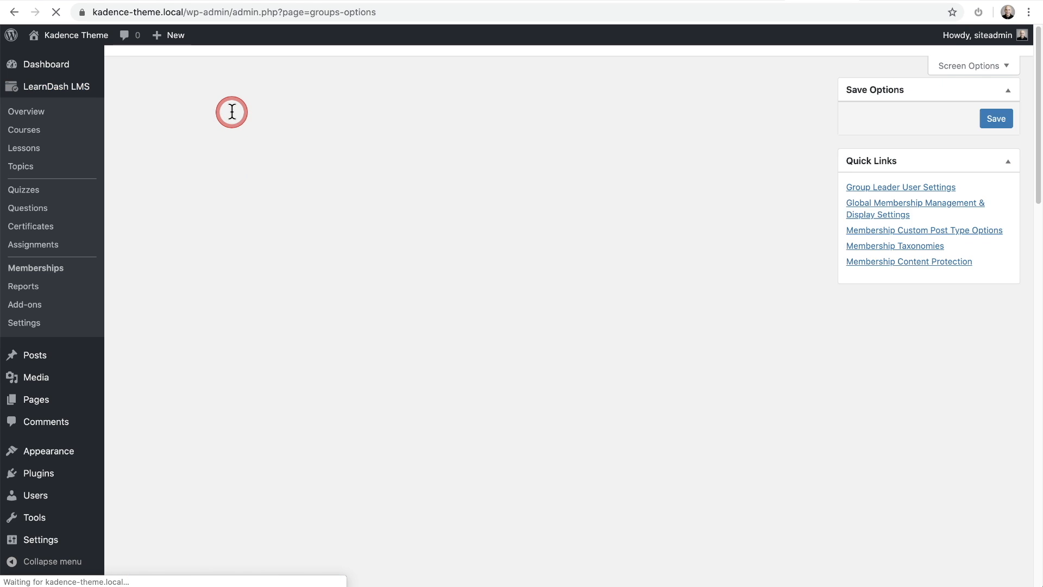
scroll(466, 292, "down", 15)
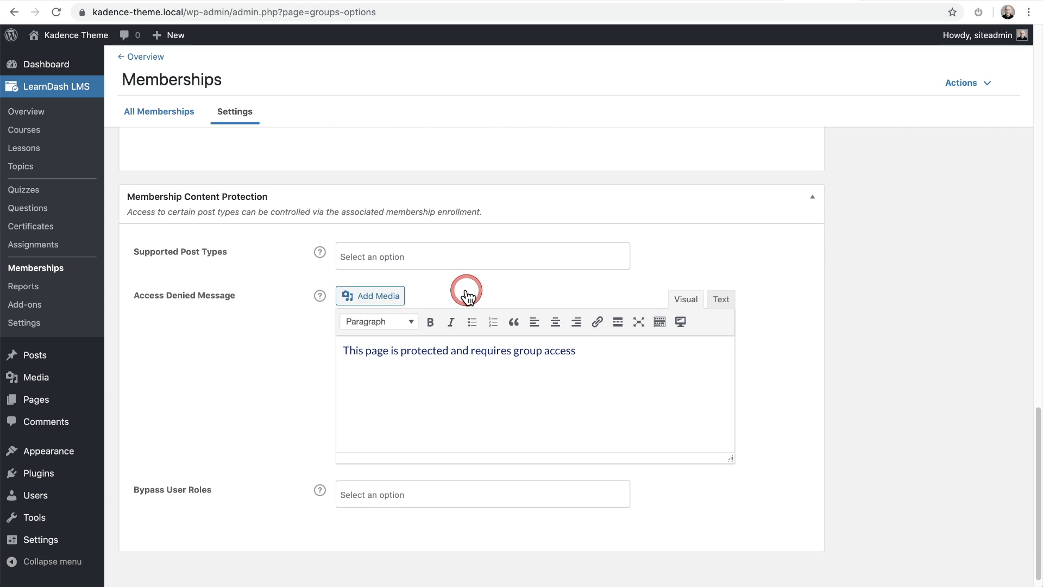
scroll(466, 290, "down", 1)
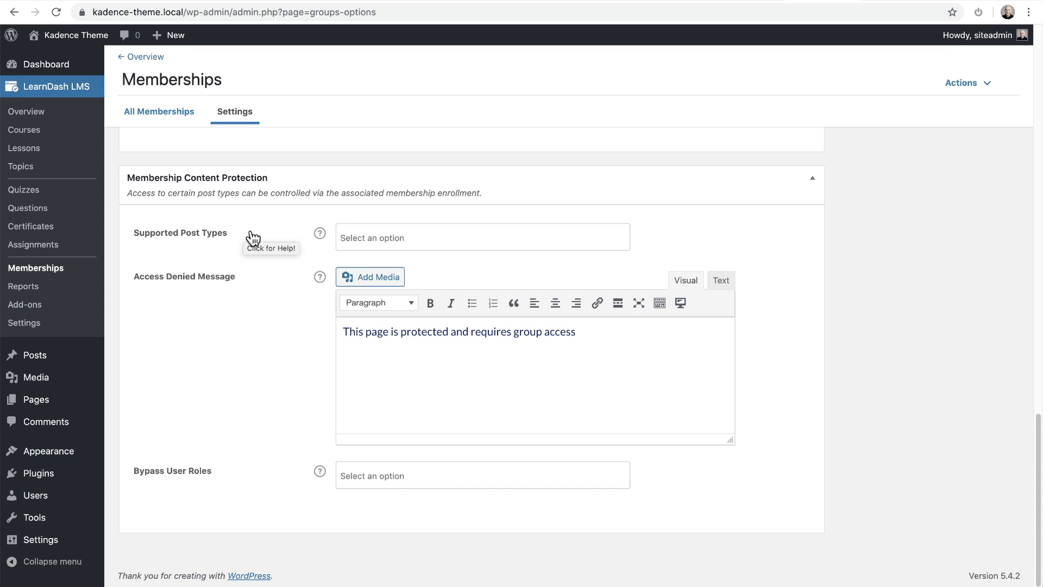
left_click(393, 233)
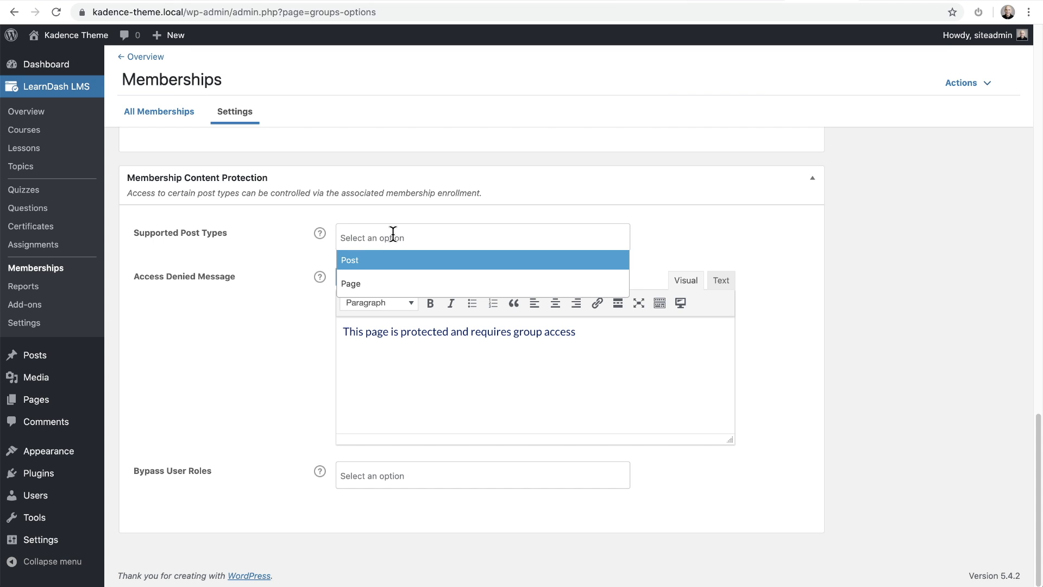
left_click(364, 266)
left_click(430, 240)
left_click(418, 284)
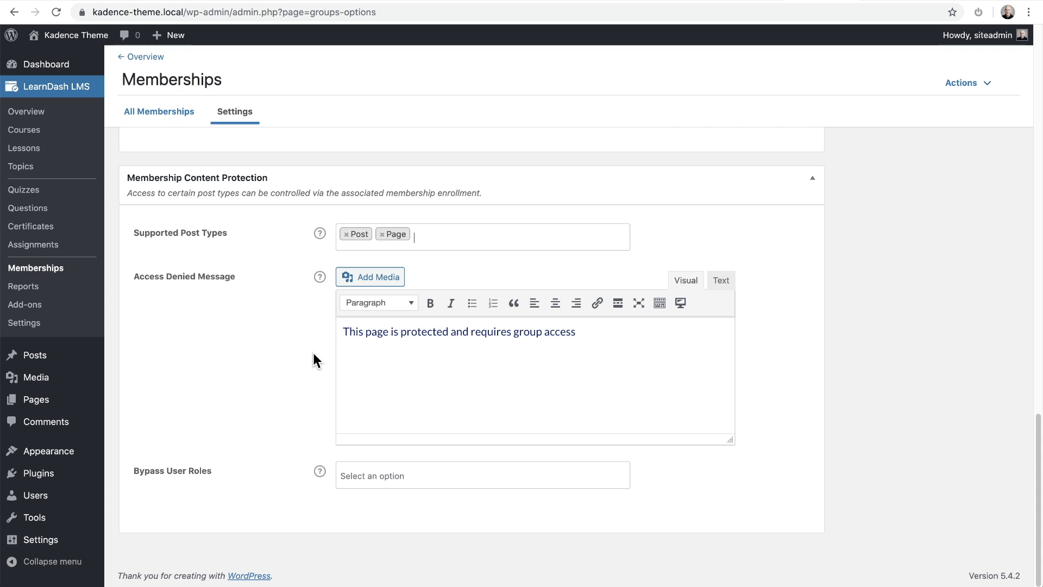
Step: Look through the roles offered for Bypass User Roles without choosing any, and save the membership settings
left_click(428, 475)
left_click(442, 475)
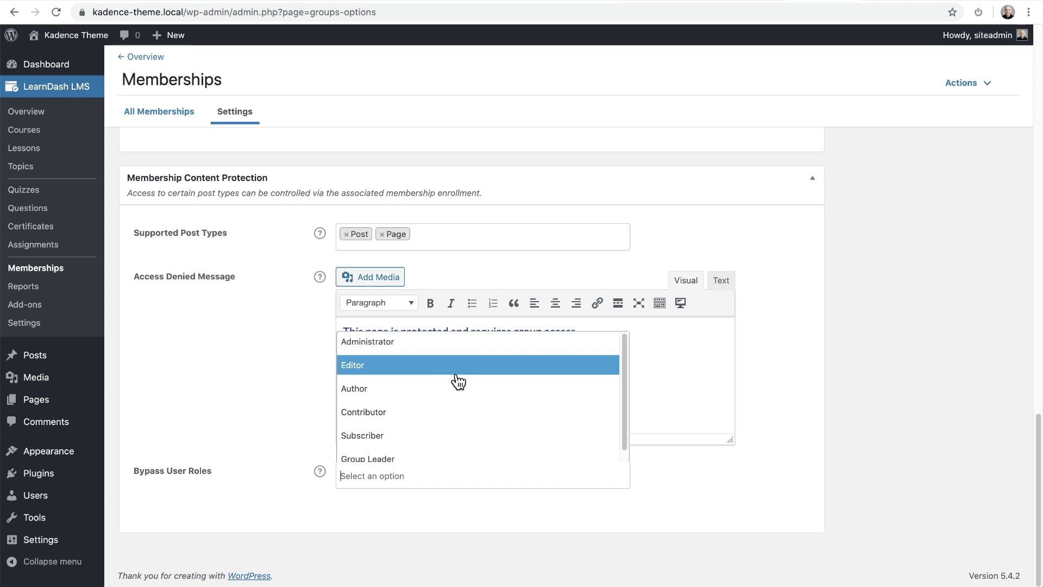
left_click(235, 367)
scroll(235, 367, "up", 20)
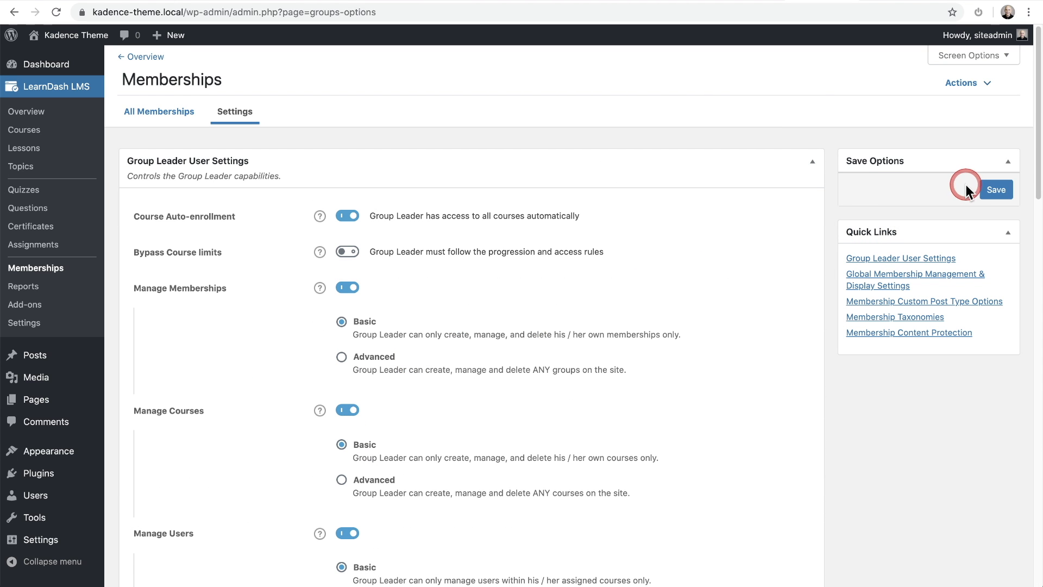
left_click(990, 189)
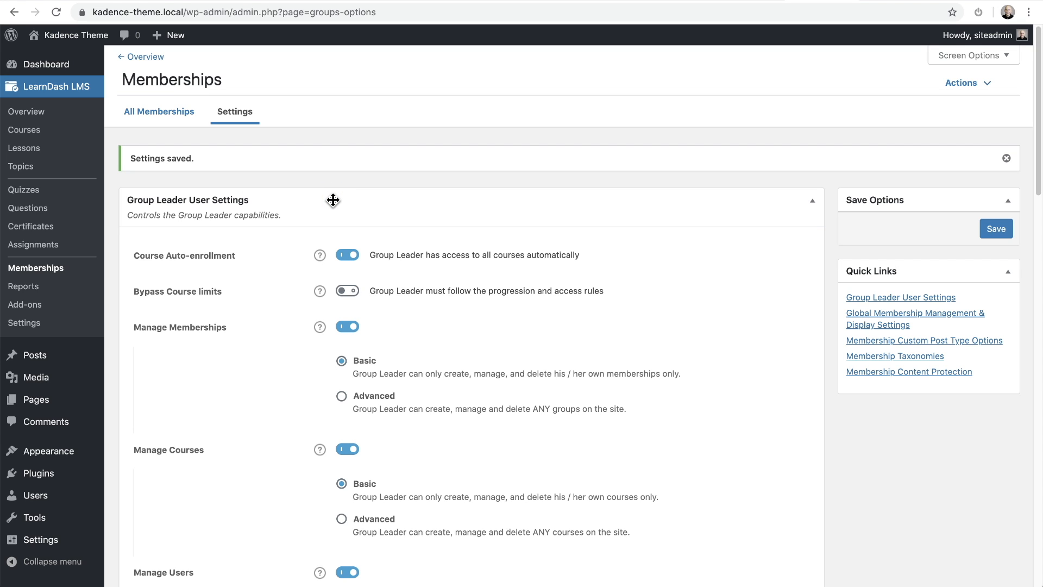
Step: Protect the Hello world! post by associating it with the Sous Vide Mastery membership, update it, and return to the posts list
left_click(57, 356)
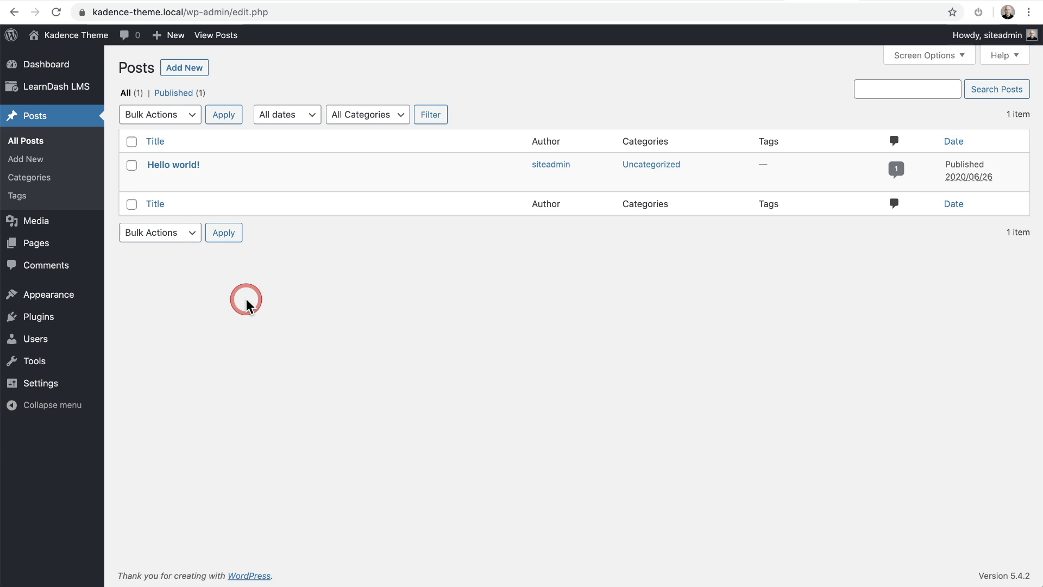
left_click(187, 166)
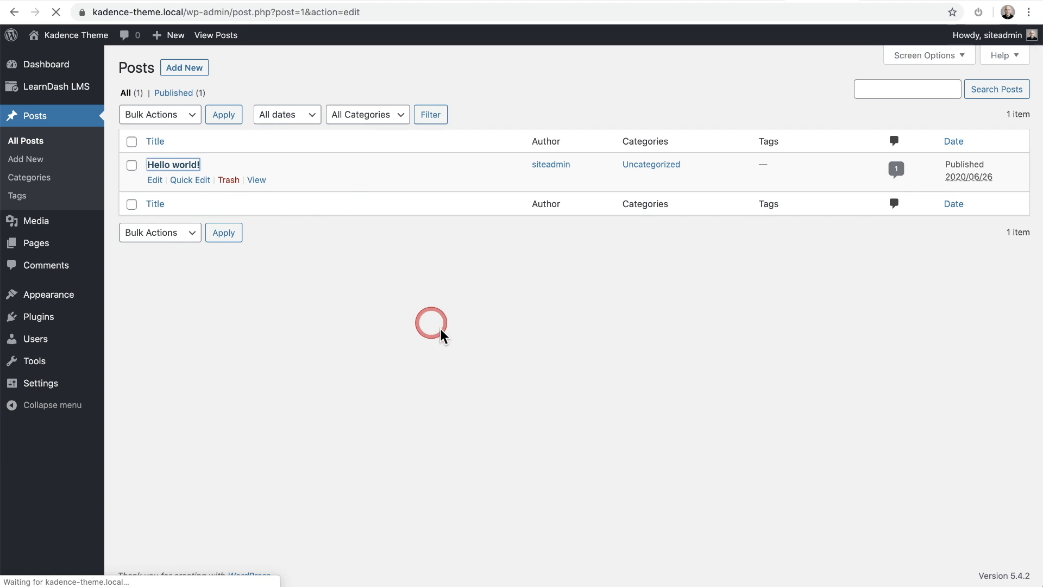
scroll(458, 337, "down", 3)
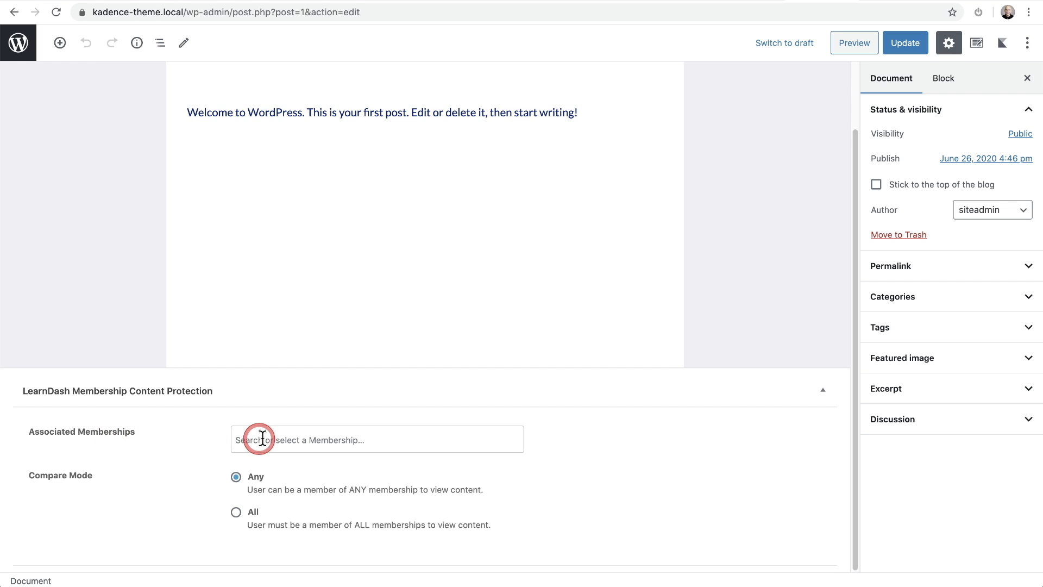
left_click(286, 438)
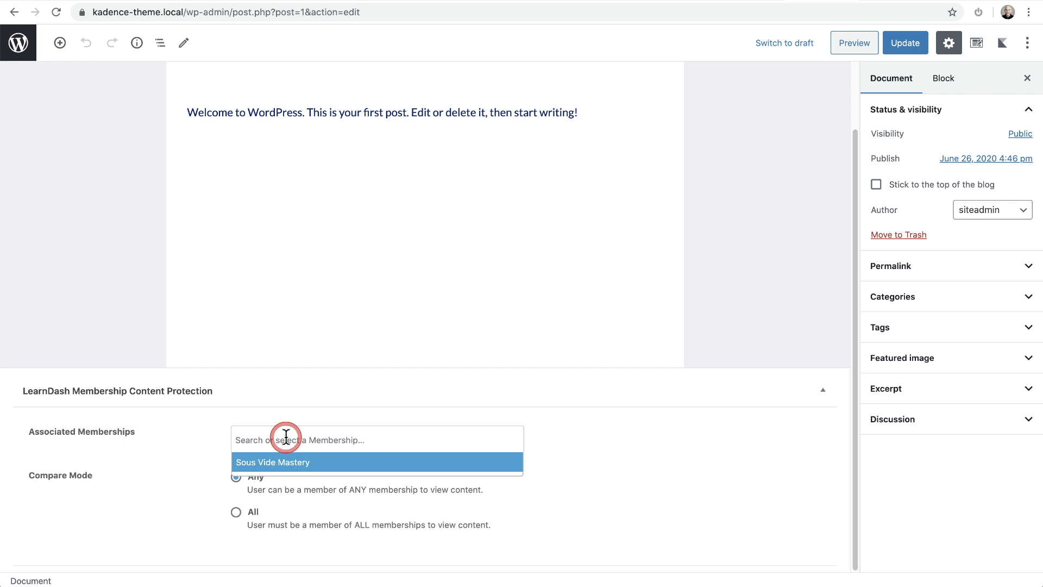
left_click(345, 465)
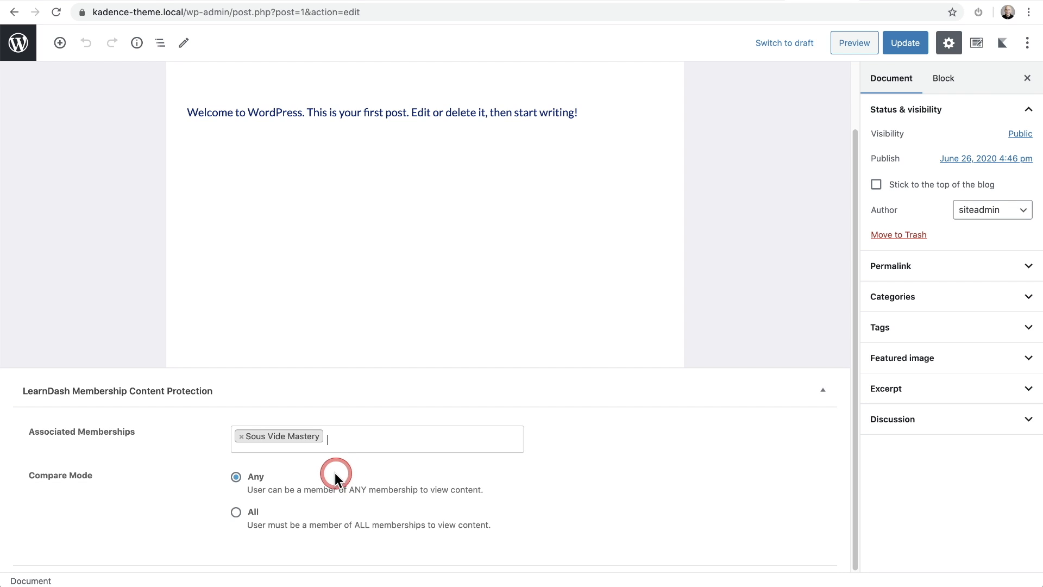
left_click(908, 45)
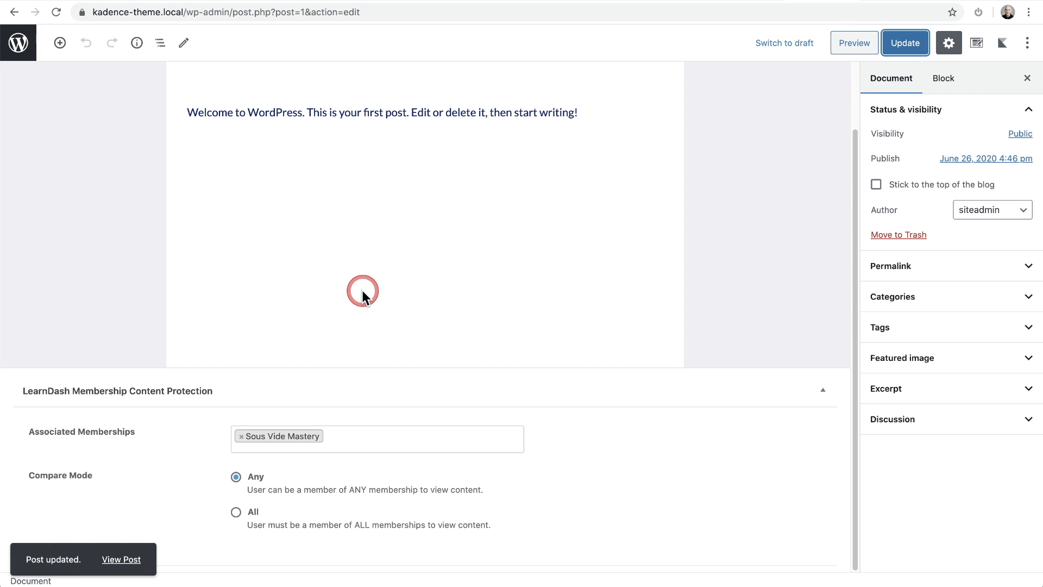
scroll(361, 290, "up", 3)
left_click(20, 45)
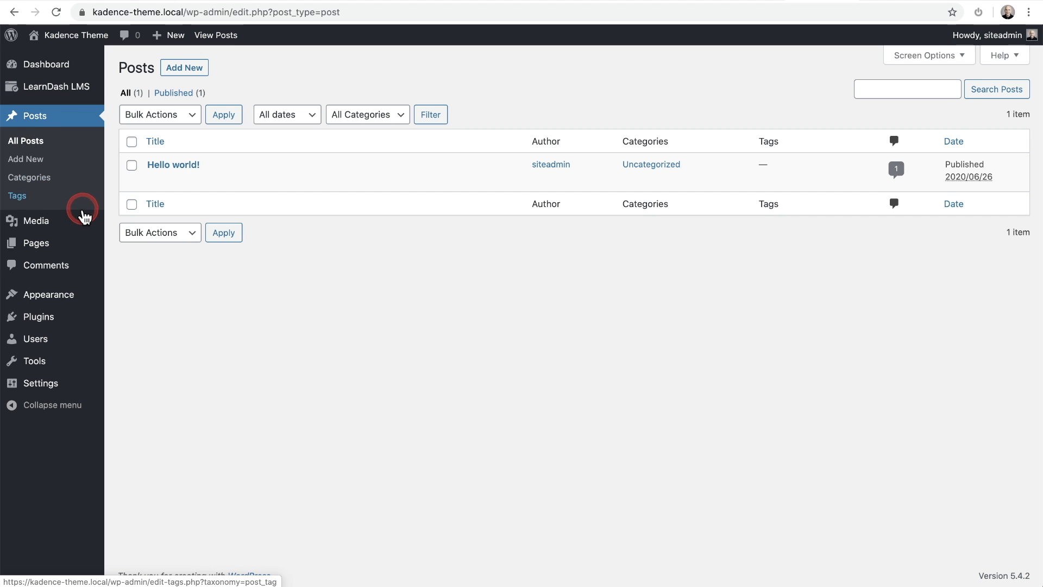
Step: Examine Sample Page's Membership Content Protection options, including Apply to sub-Pages, and return to the pages list without saving
left_click(60, 242)
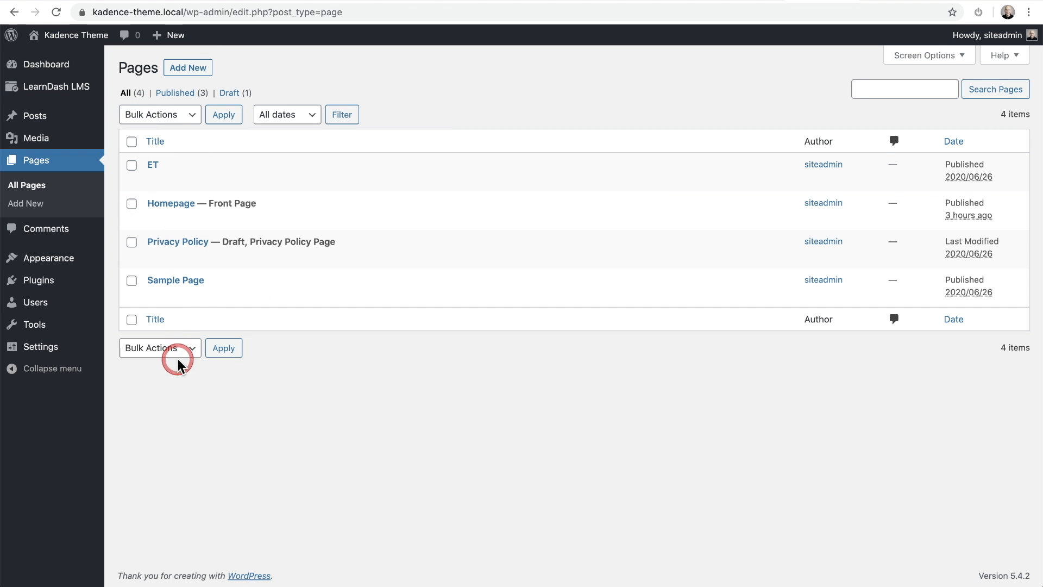
left_click(174, 280)
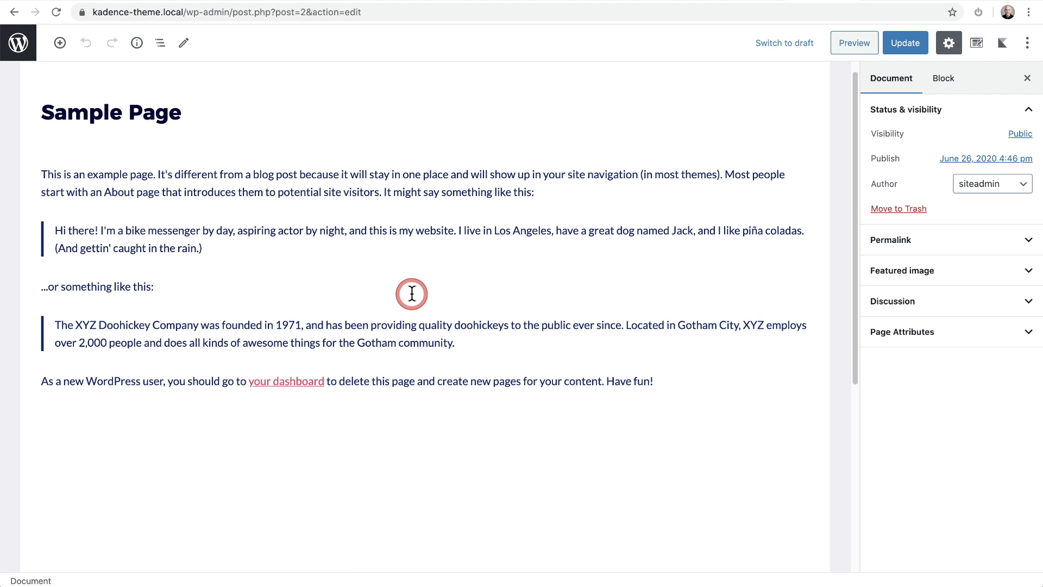
scroll(405, 309, "down", 6)
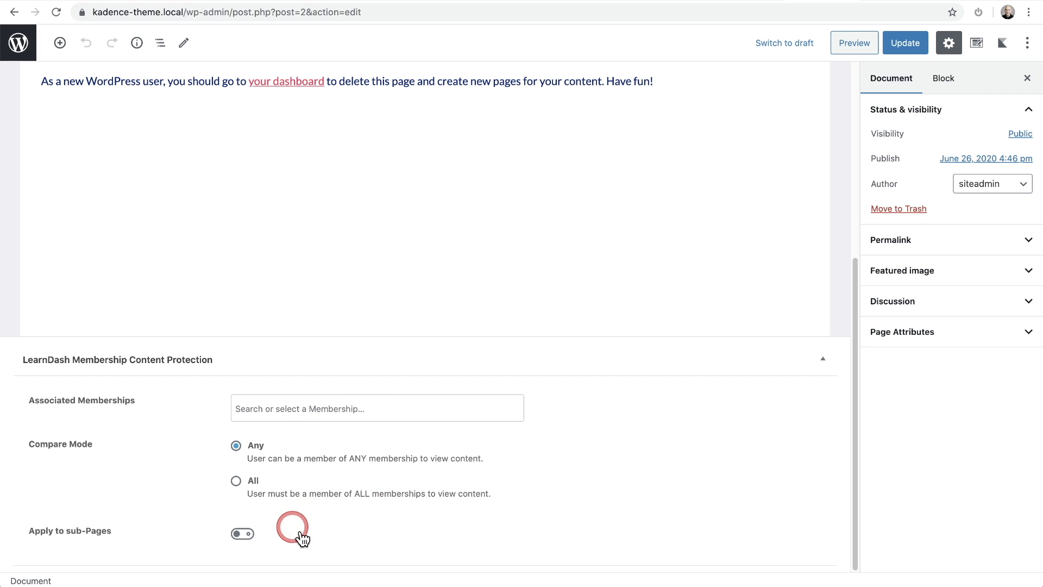
left_click(239, 535)
left_click(379, 518)
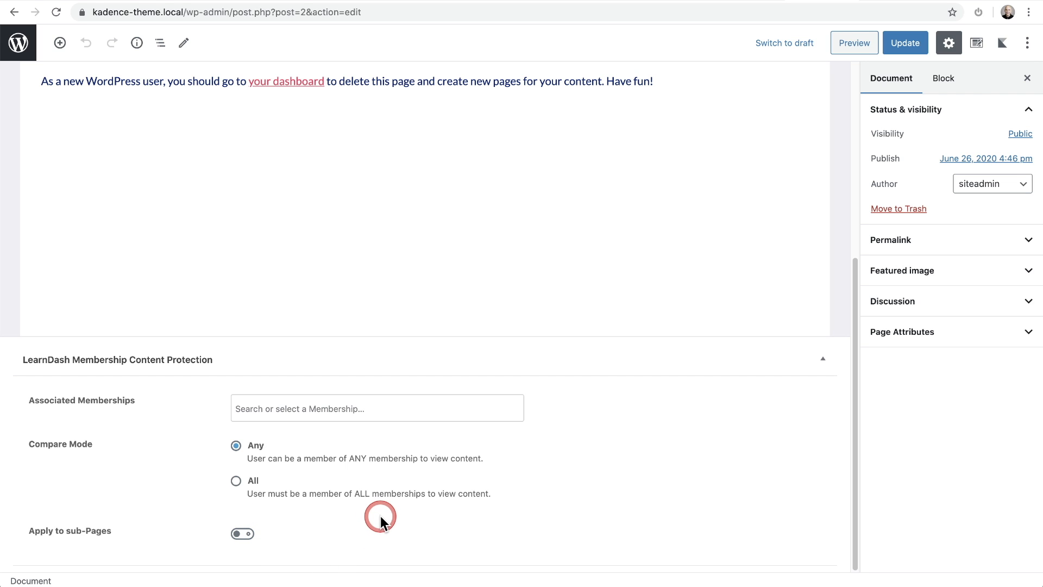
scroll(380, 521, "up", 6)
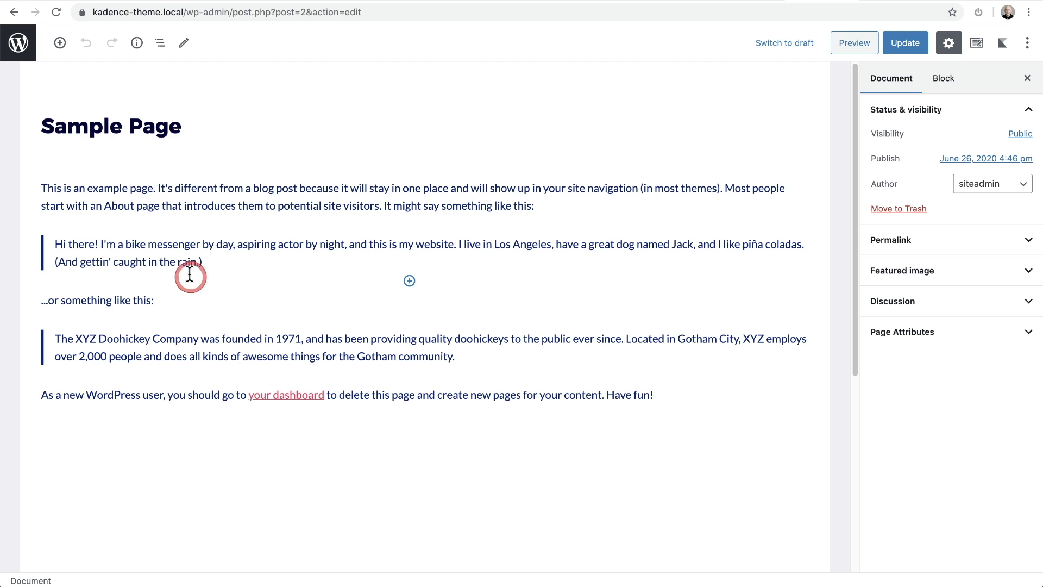
left_click(14, 50)
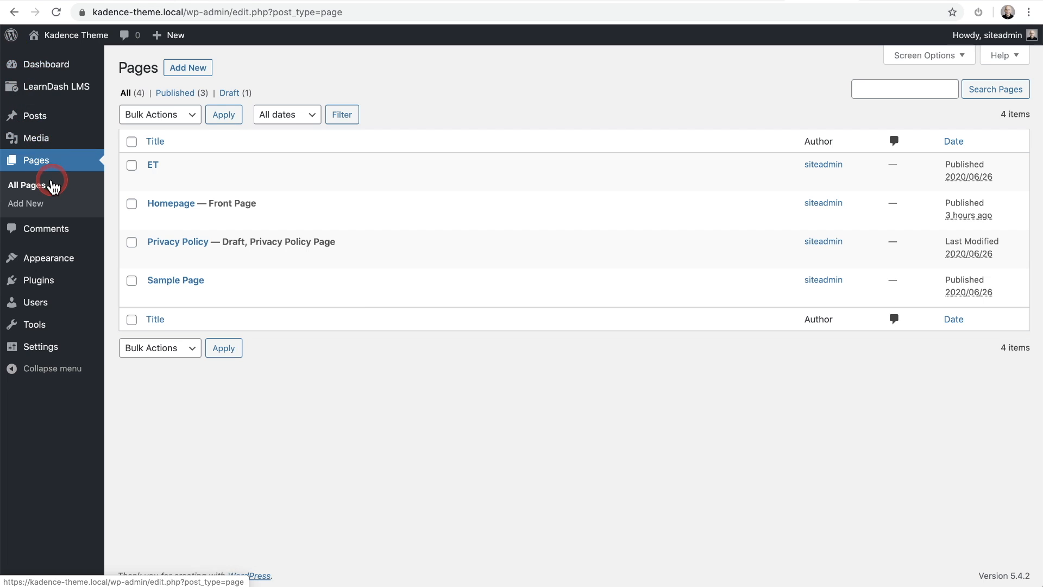
Step: View the protected Hello world! post on the public site and follow its View Membership link
left_click(46, 124)
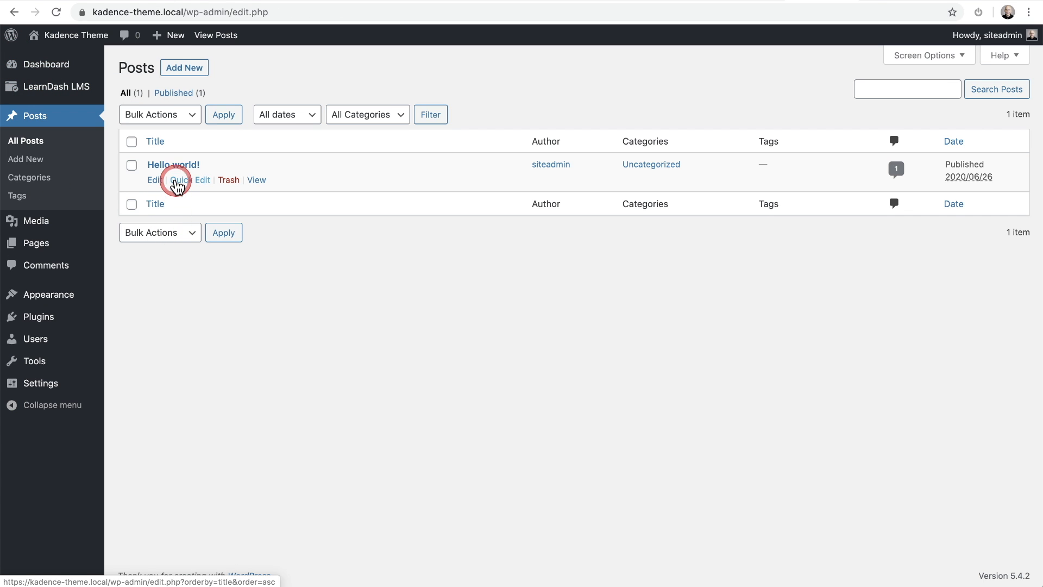
left_click(257, 181)
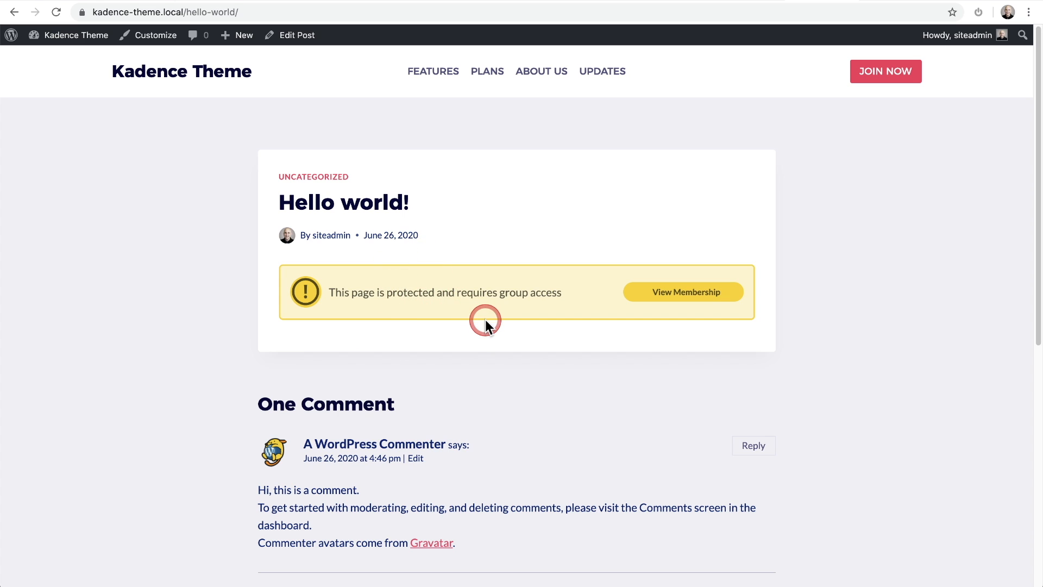
left_click(675, 300)
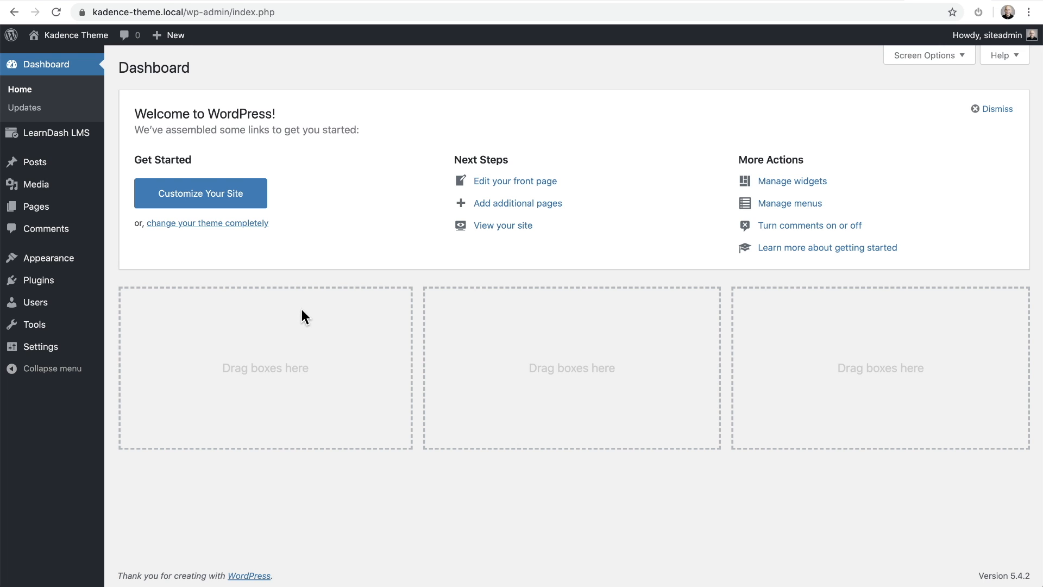
Step: Check the existing group leader's role in the Users list and preview the Group Leader role for a new user without adding one
left_click(51, 306)
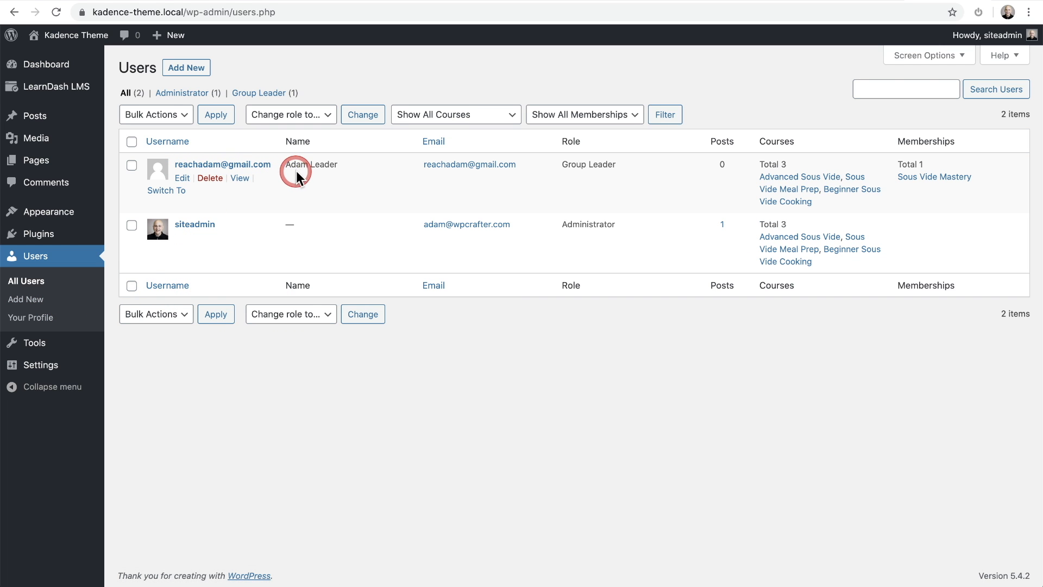
left_click_drag(622, 174, 548, 202)
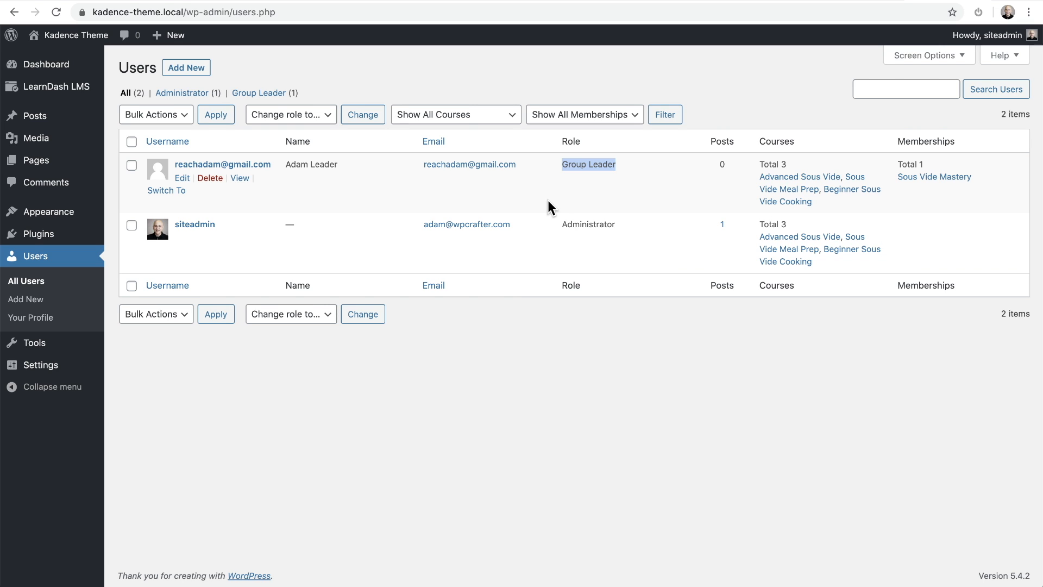
left_click(179, 67)
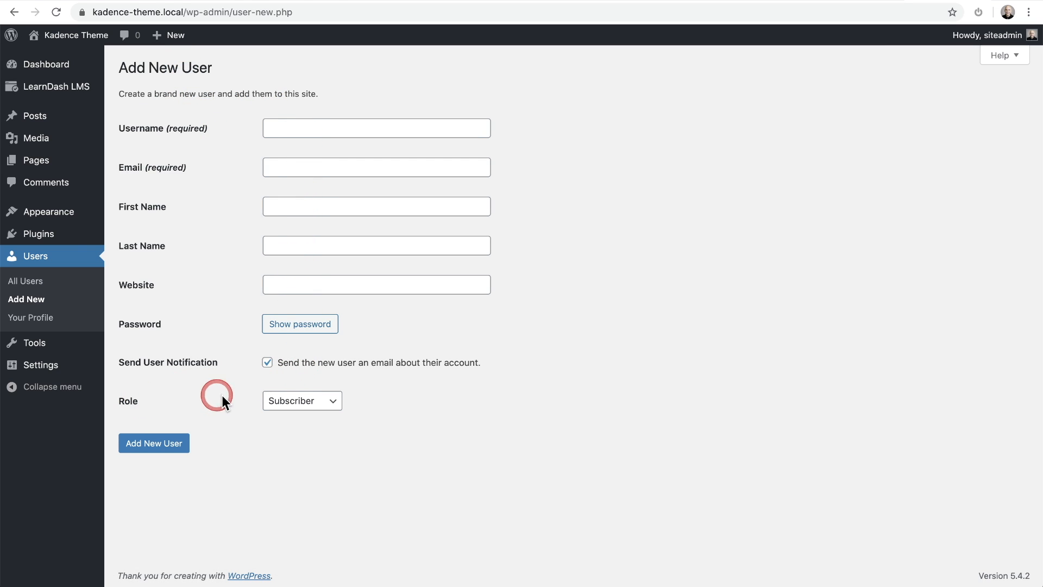
left_click(339, 400)
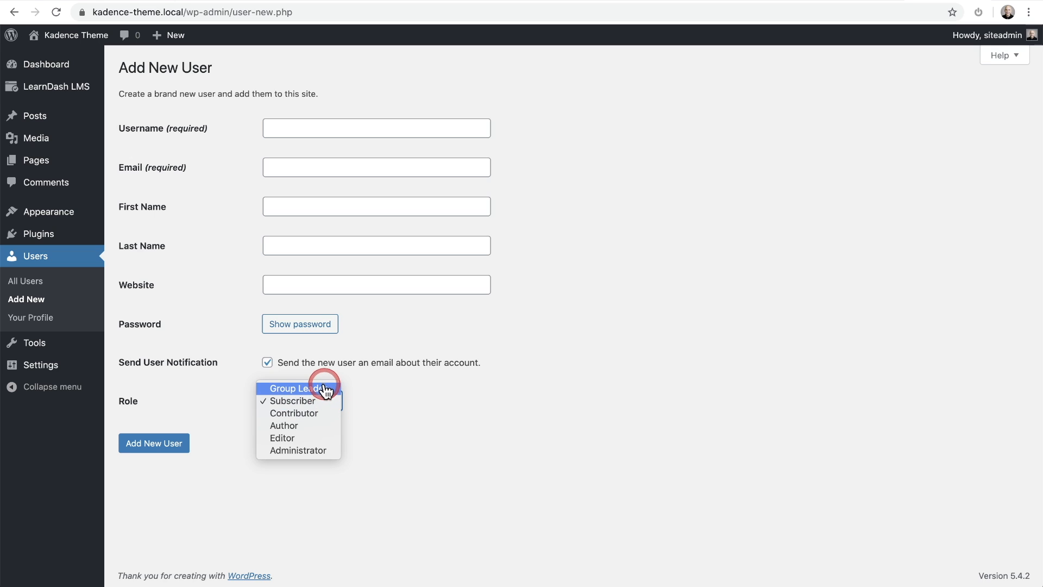
left_click(324, 387)
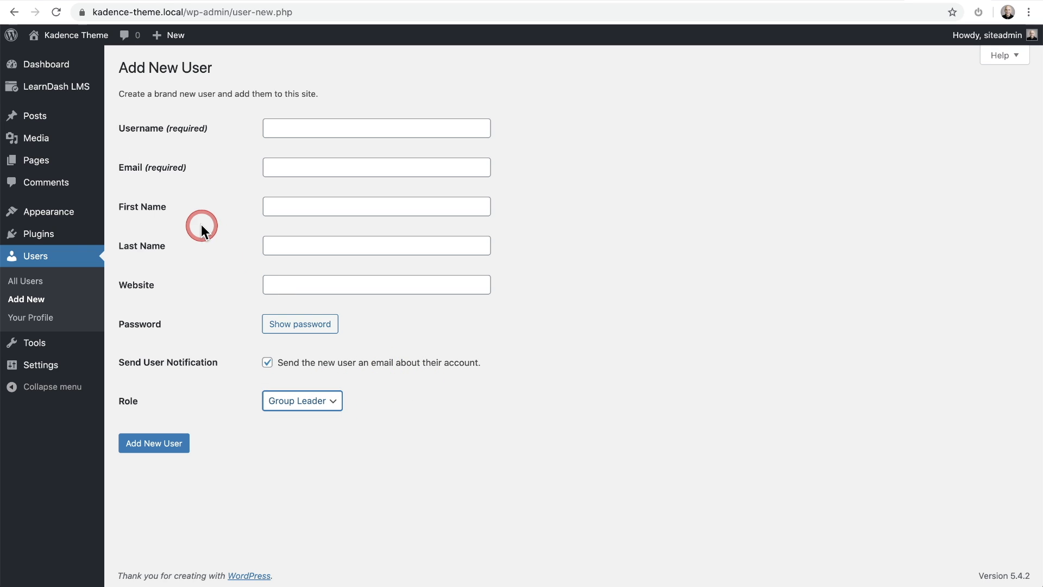
left_click(14, 12)
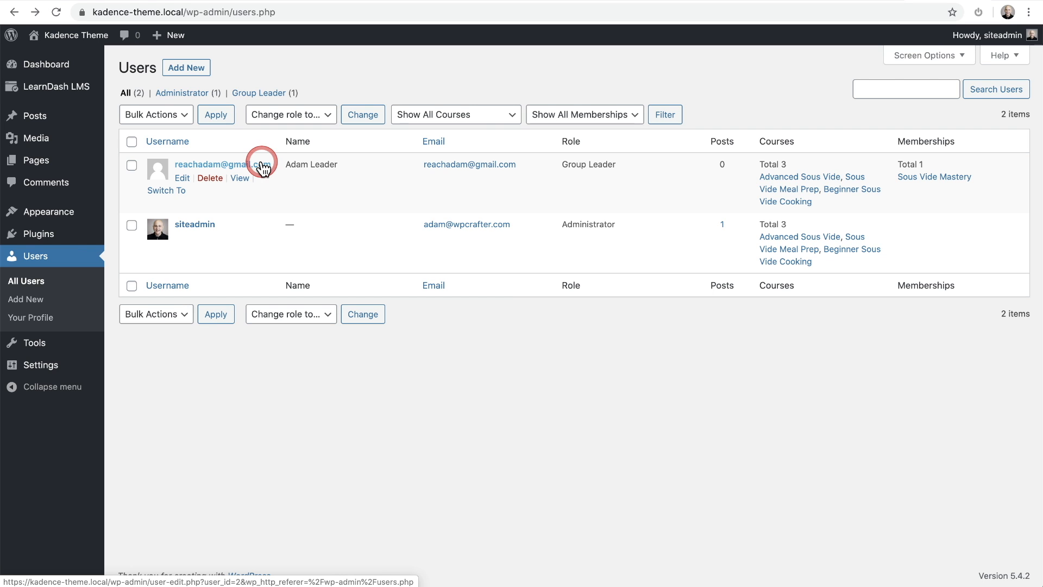
Step: Open the existing group leader's user profile and look through the Role options without changing the role
left_click(262, 169)
left_click(215, 158)
scroll(215, 158, "down", 1)
scroll(215, 161, "down", 5)
left_click(343, 220)
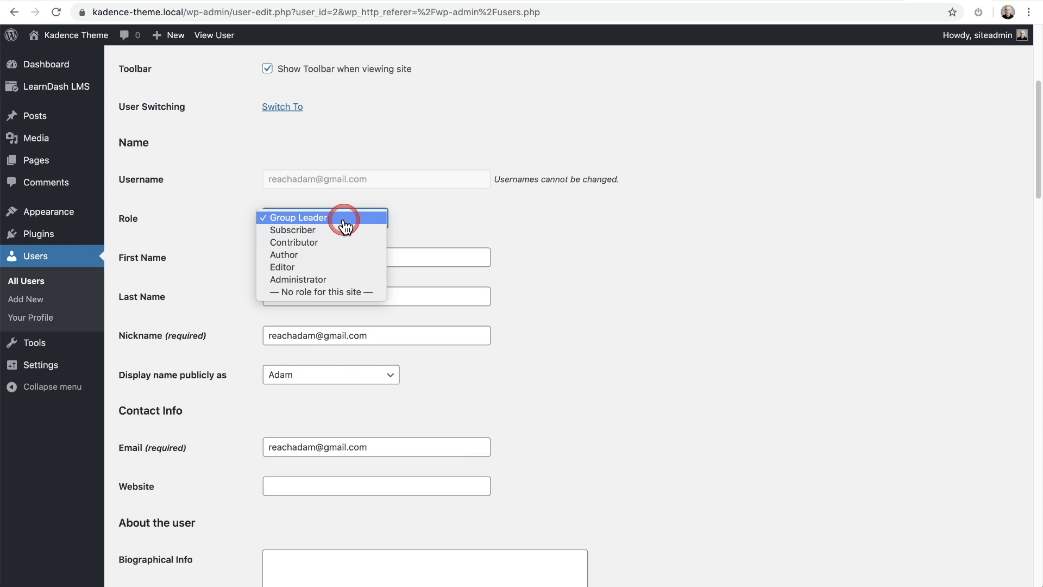
left_click(178, 179)
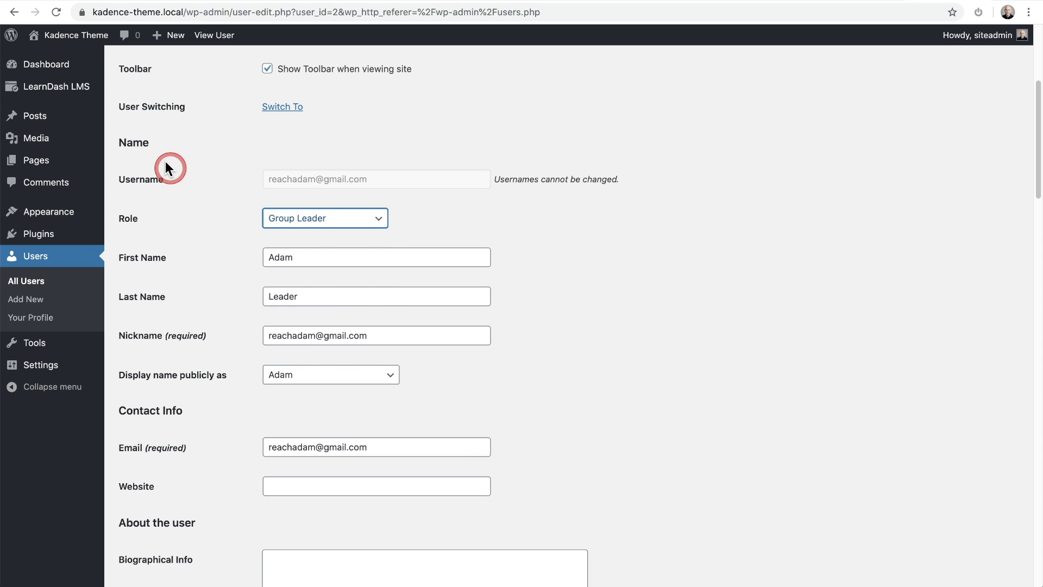
Step: Review the Group Leader User Settings in LearnDash's Memberships settings, including the Basic and Advanced options for memberships, courses and users
mouse_move(95, 93)
left_click(157, 251)
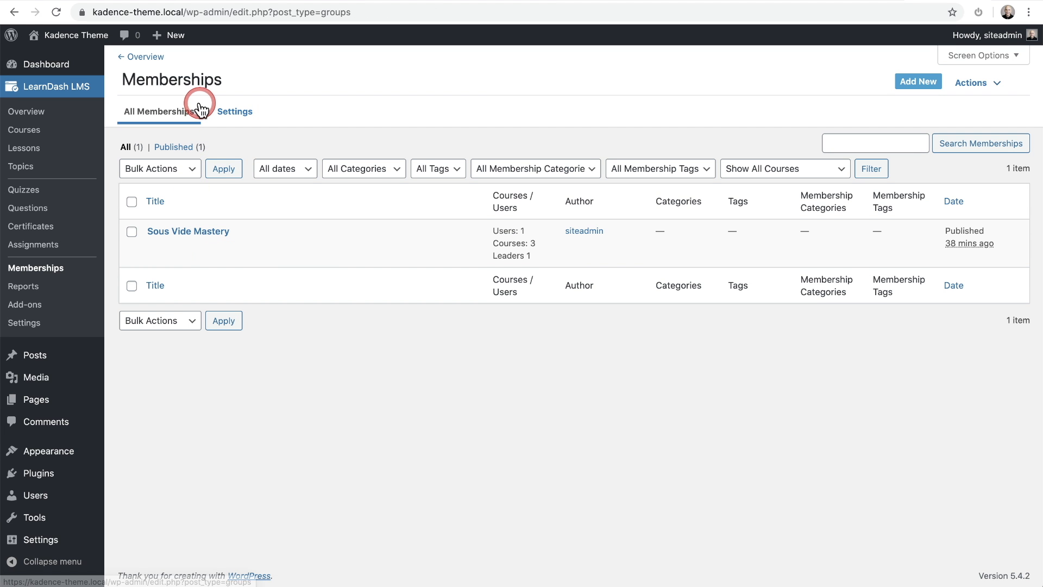
left_click(230, 114)
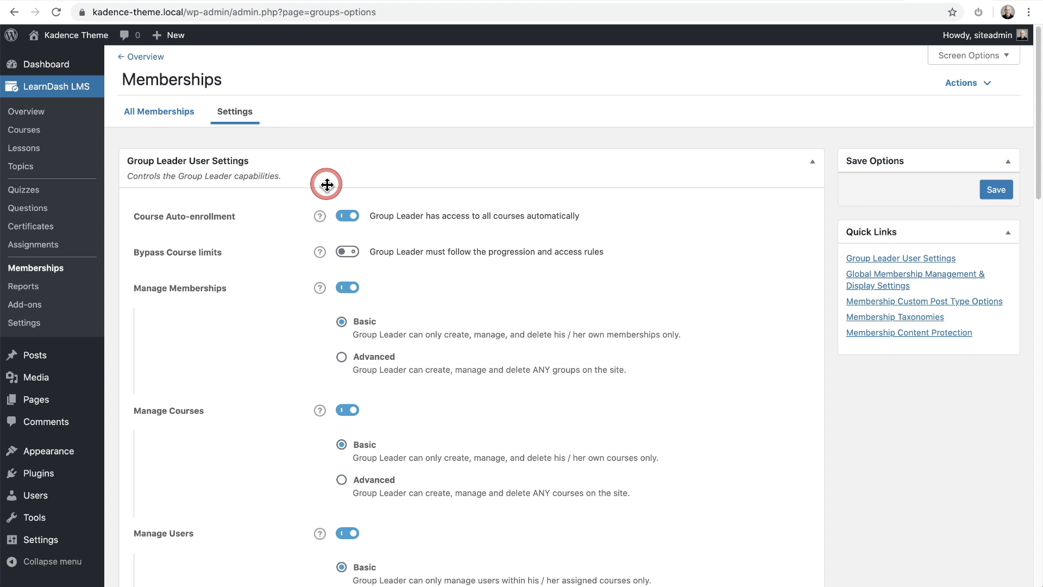
scroll(543, 160, "down", 1)
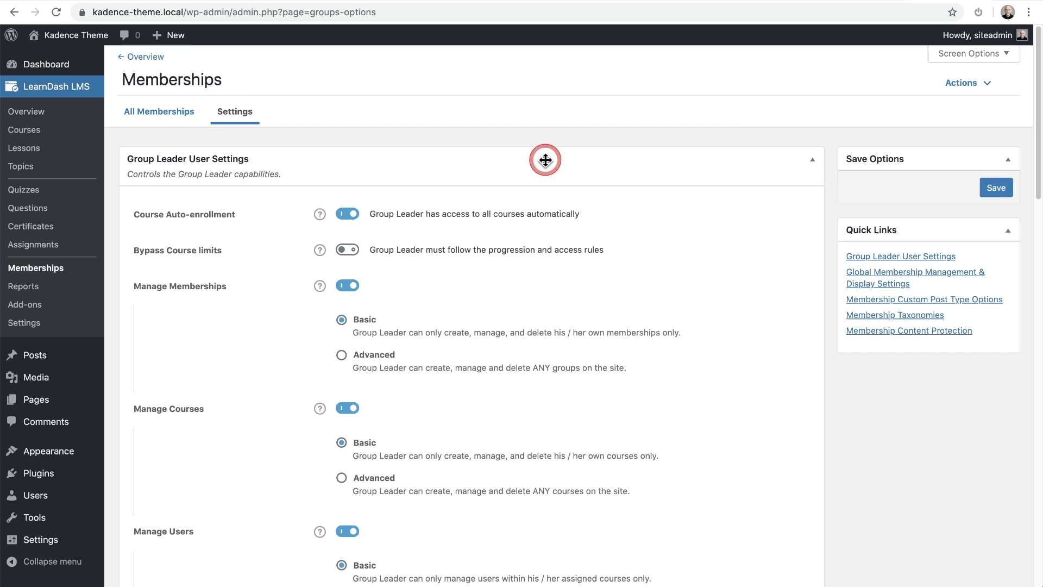
scroll(543, 161, "down", 7)
scroll(544, 161, "up", 8)
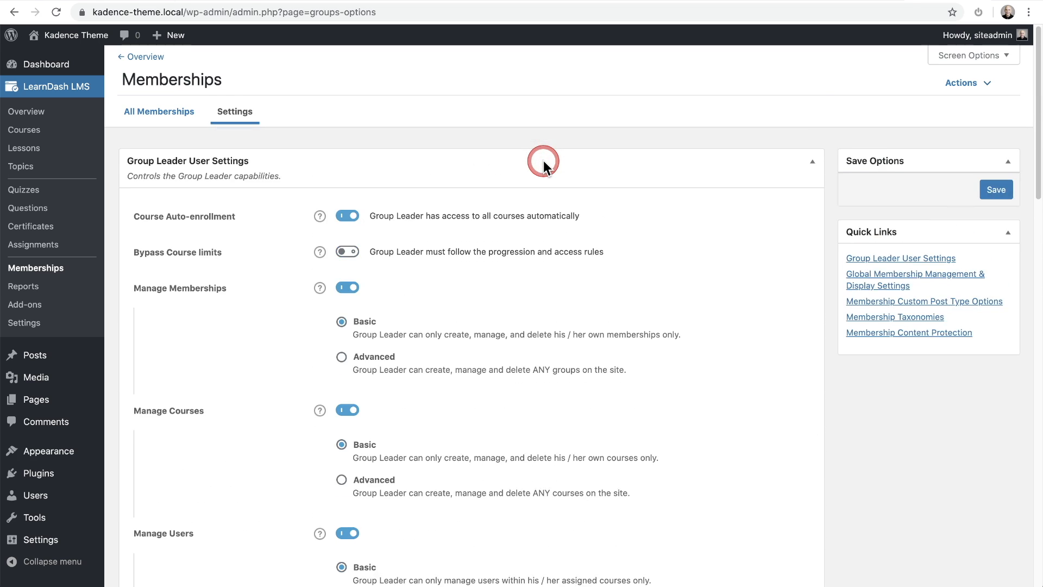
scroll(543, 161, "down", 3)
scroll(268, 226, "up", 3)
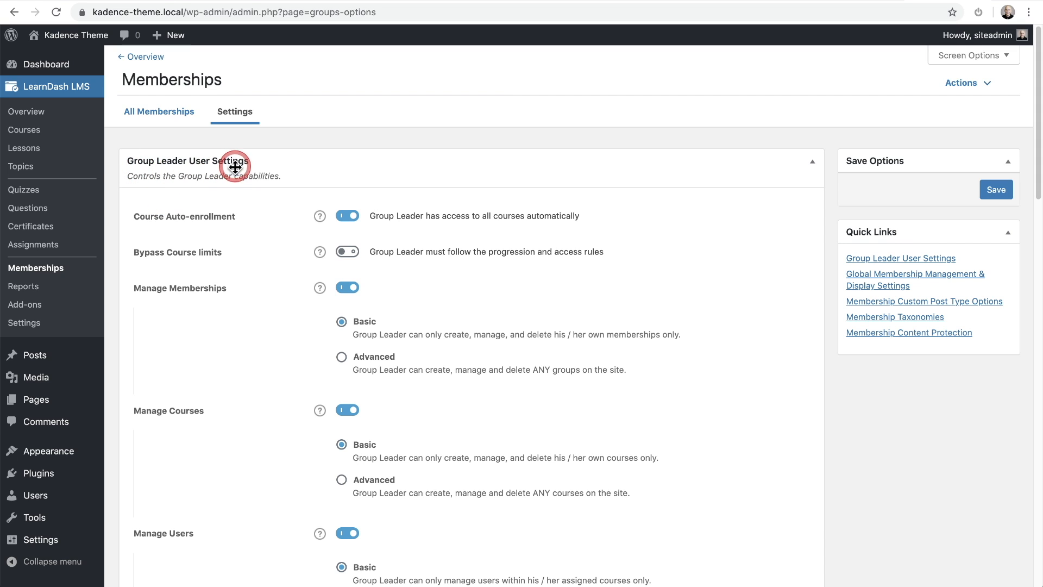
scroll(264, 188, "down", 3)
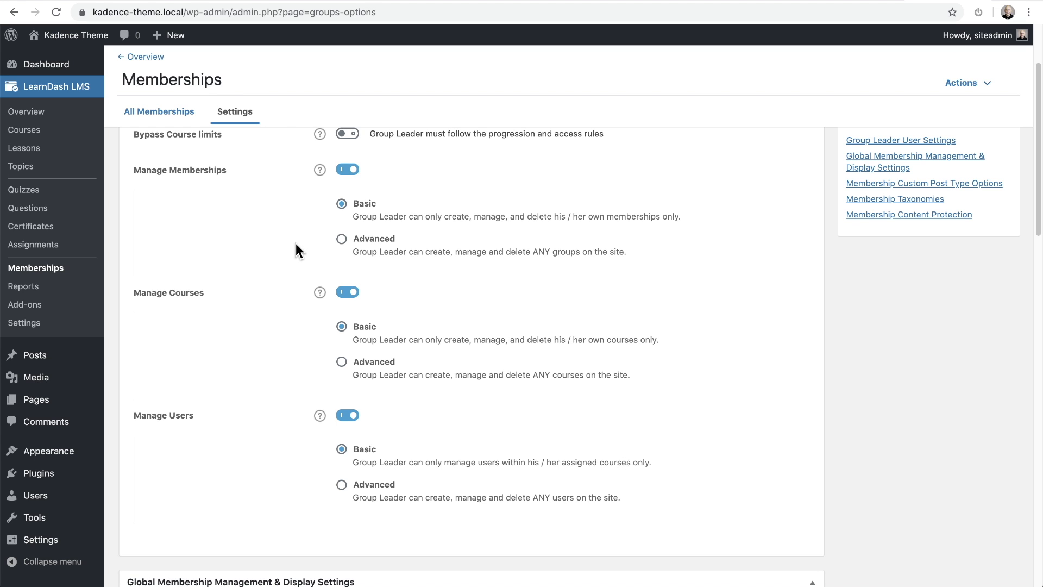
left_click(343, 238)
left_click(260, 226)
Step: Inspect the Author choices of the Advanced Sous Vide course without changing them, and return to the Memberships list
left_click(25, 129)
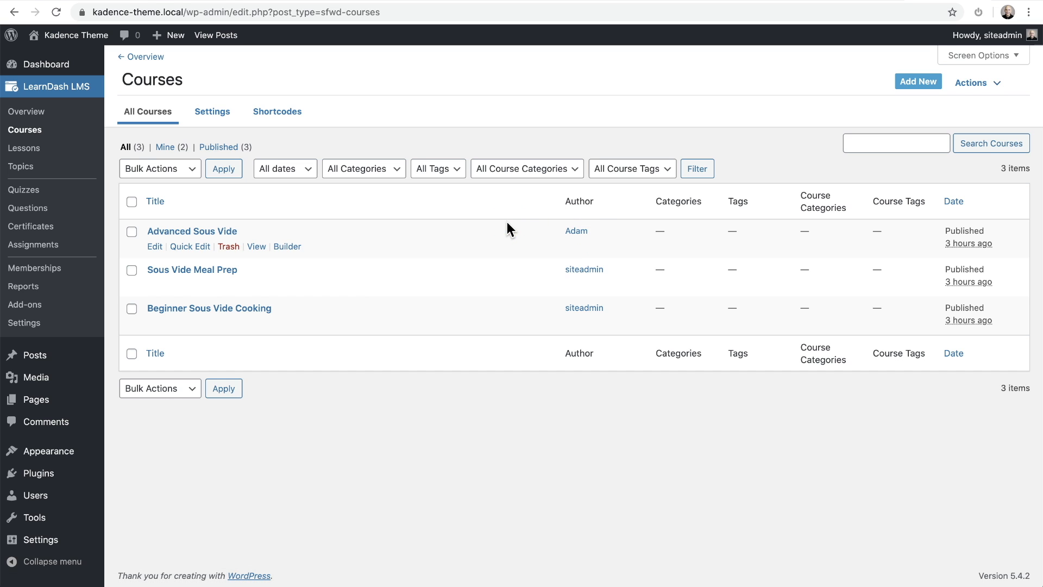
left_click(212, 236)
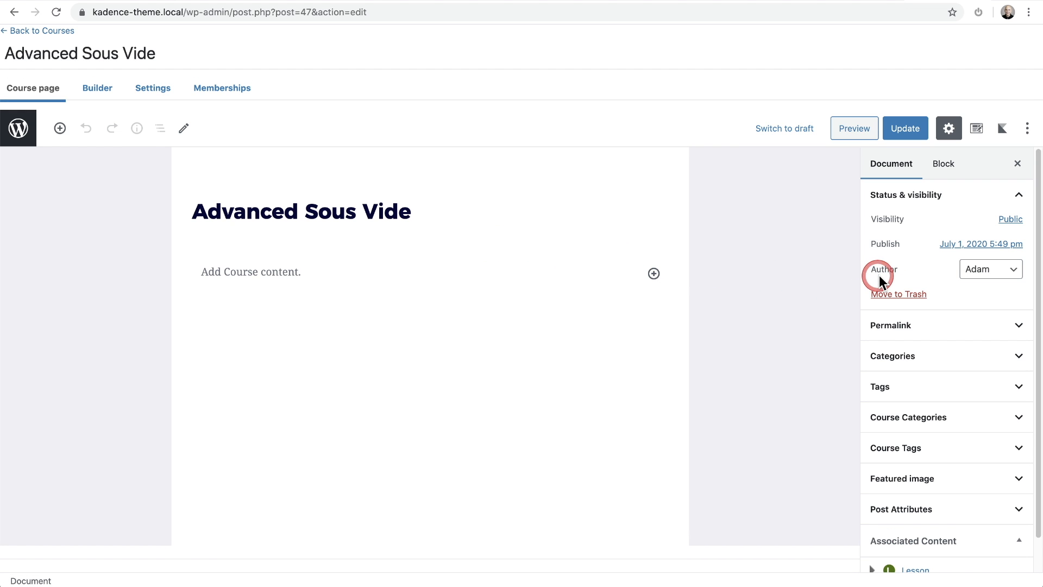
left_click(960, 270)
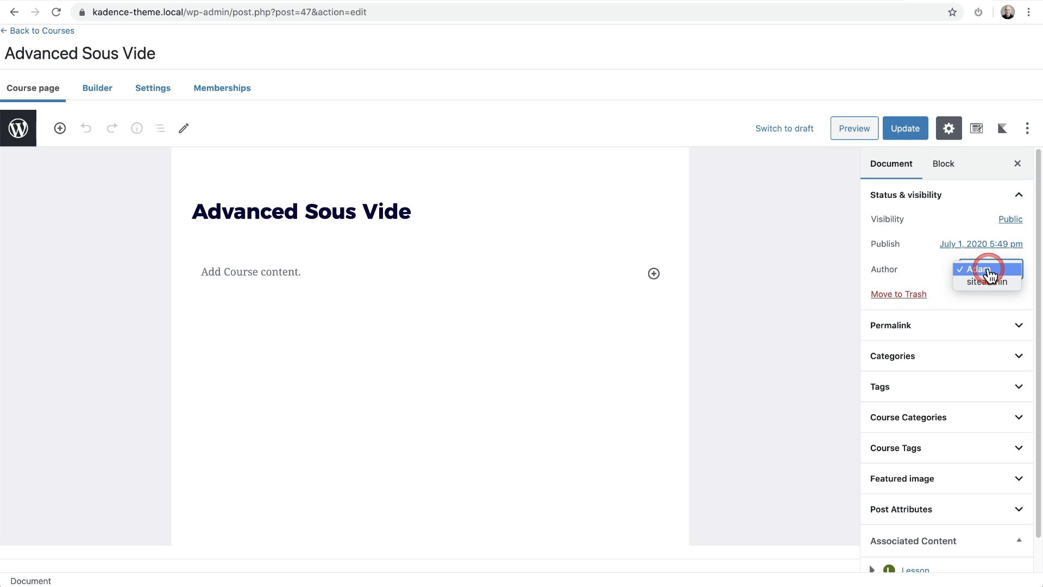
left_click(103, 218)
left_click(25, 139)
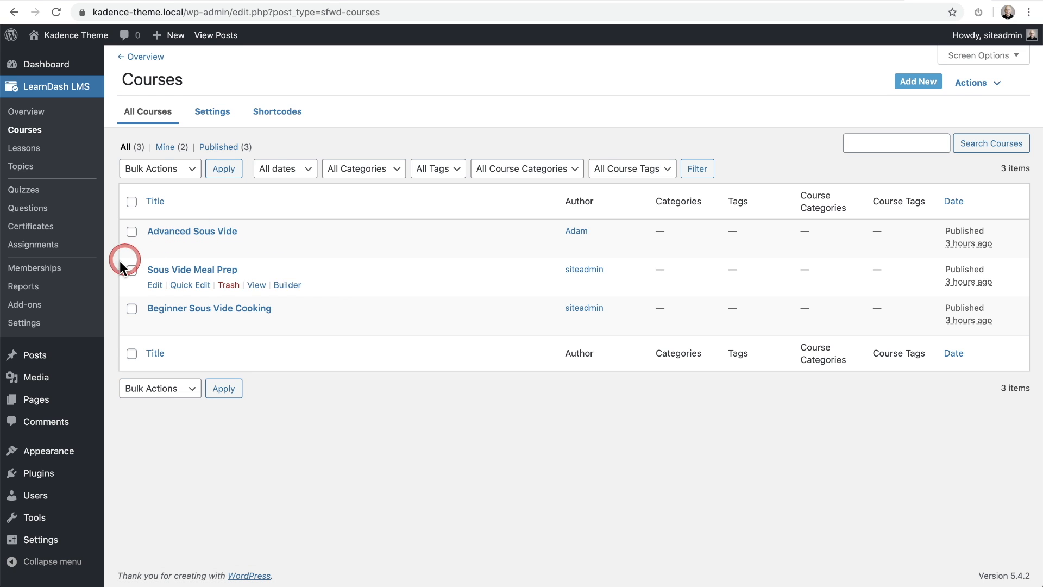
left_click(77, 274)
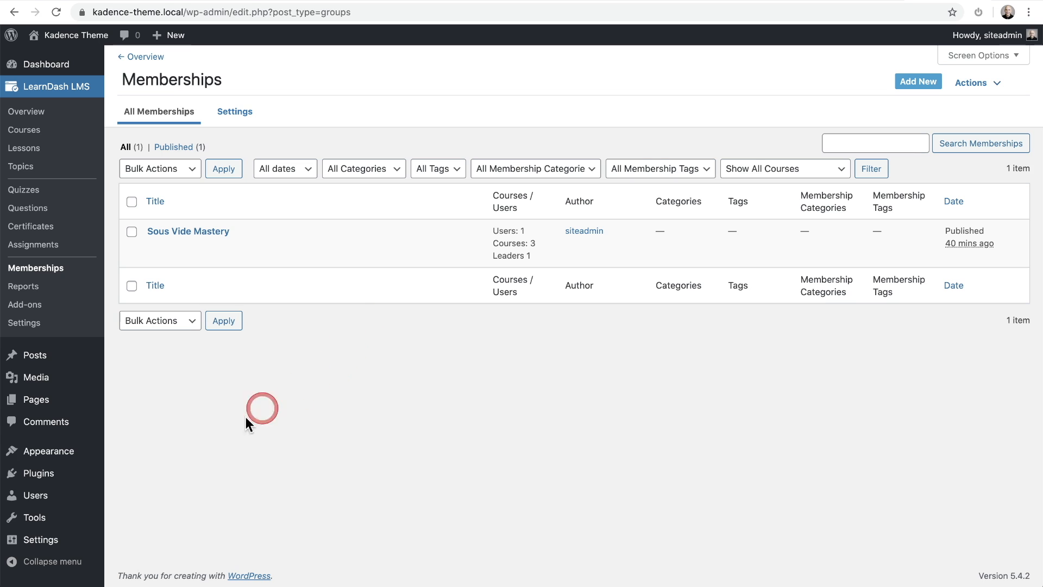
Step: Switch to the group leader's account, check the LearnDash courses available to it, and switch back to the siteadmin account
left_click(65, 496)
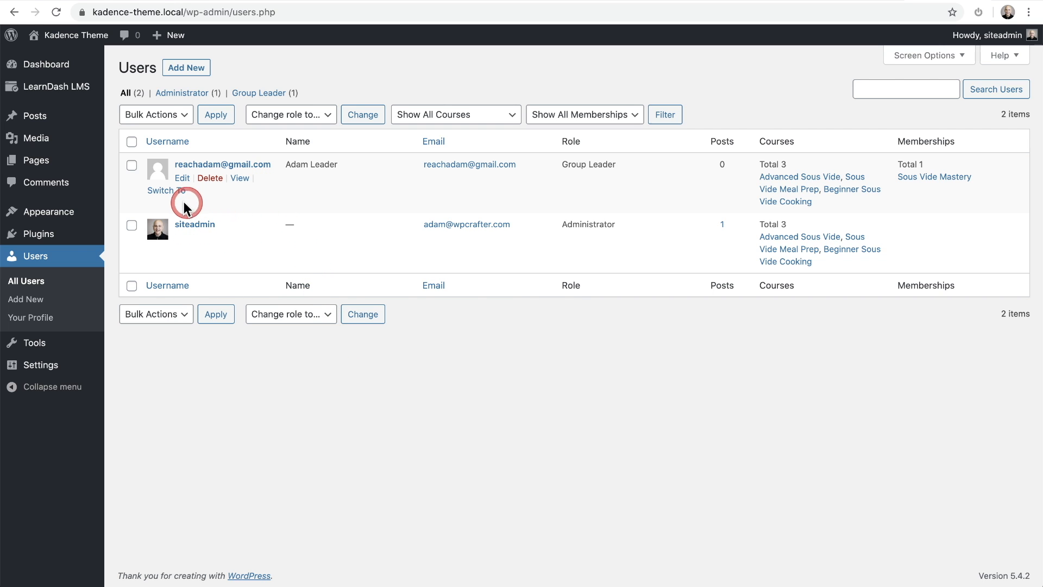
left_click(161, 195)
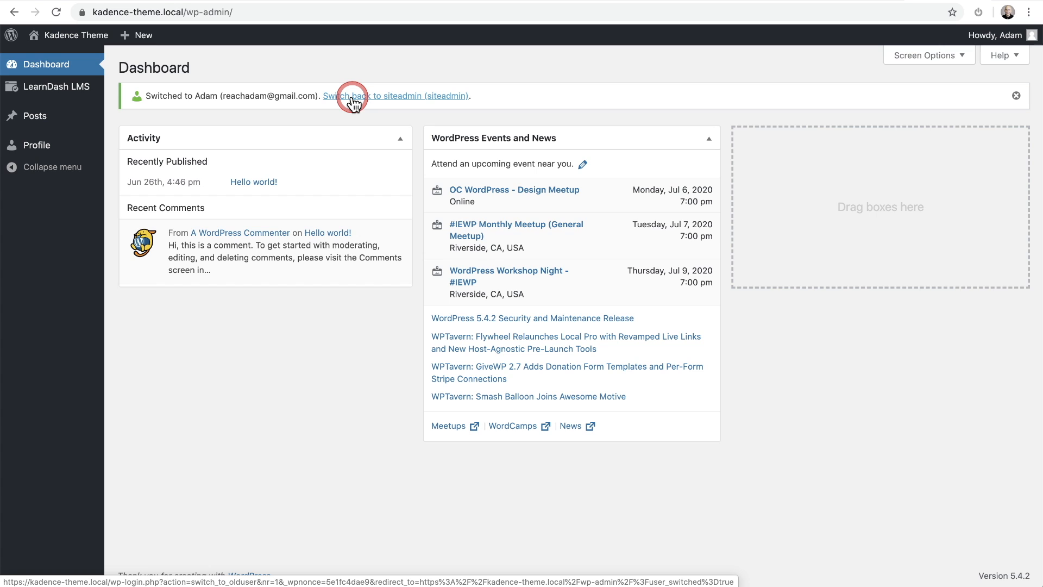
mouse_move(79, 88)
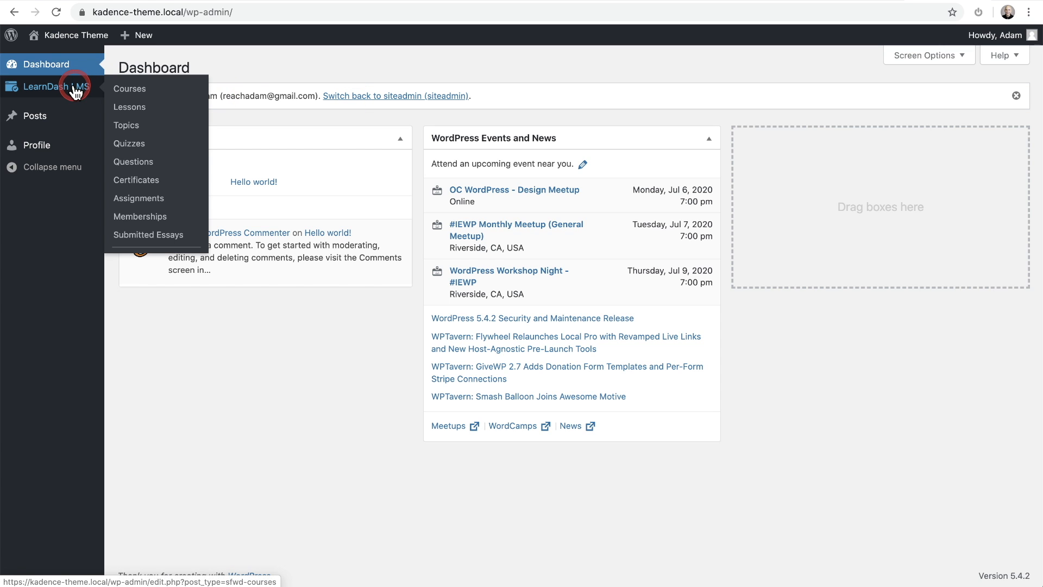
left_click(130, 90)
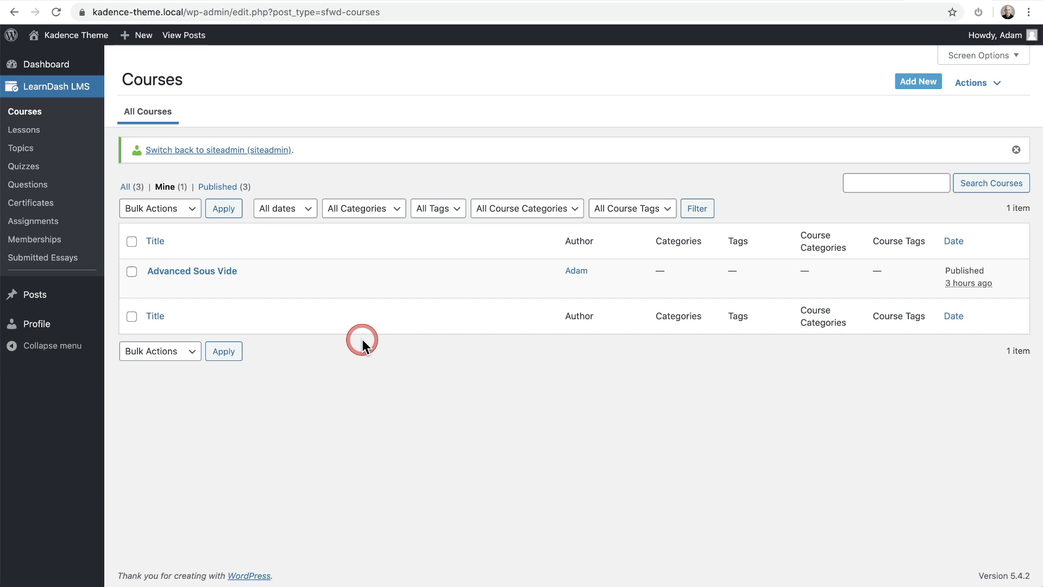
mouse_move(324, 279)
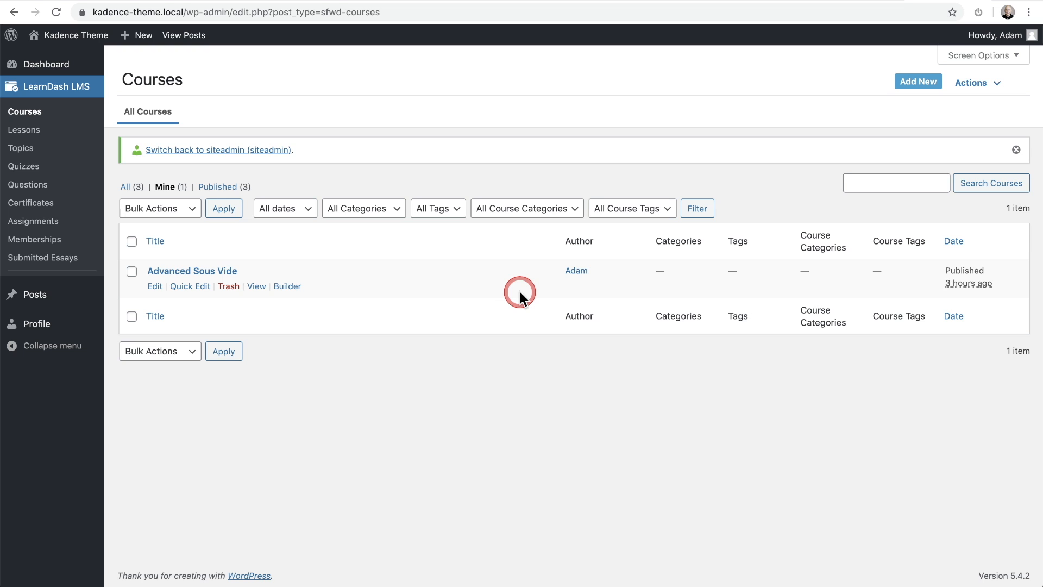
left_click(239, 153)
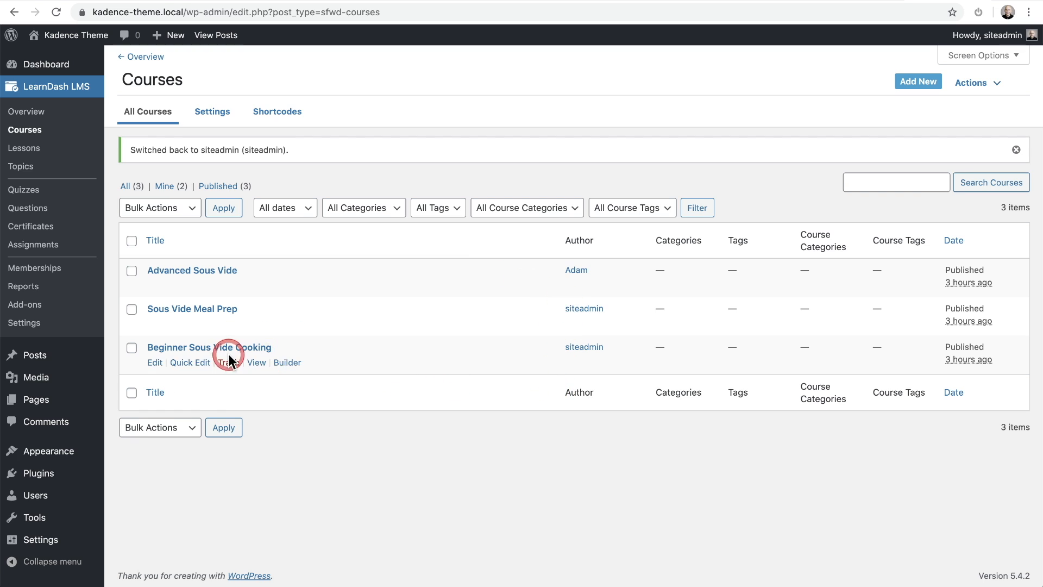
Step: Bulk edit the Sous Vide Meal Prep and Beginner Sous Vide Cooking courses to make the group leader their author
left_click(133, 311)
left_click(133, 350)
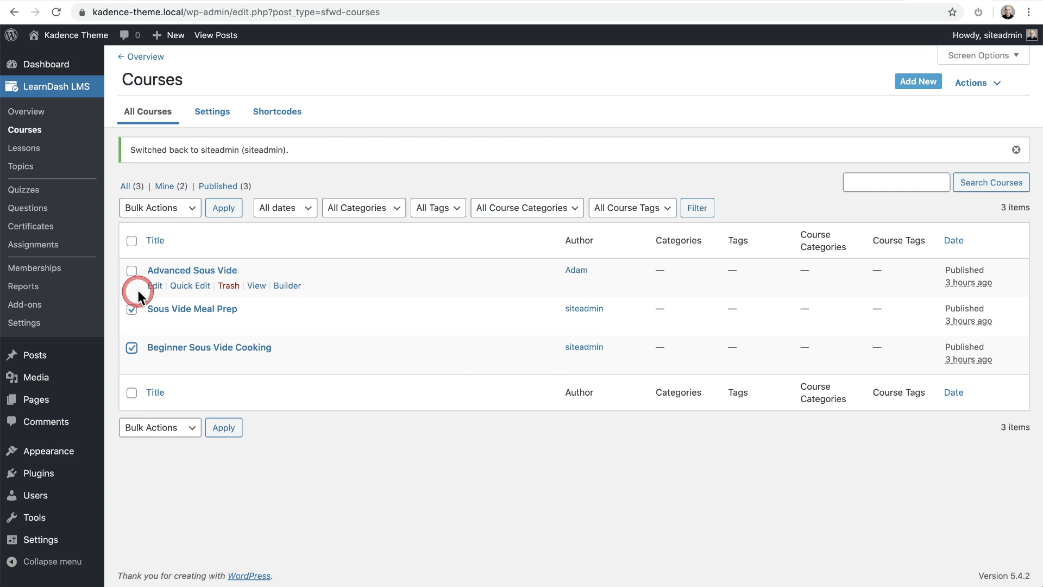
left_click(151, 211)
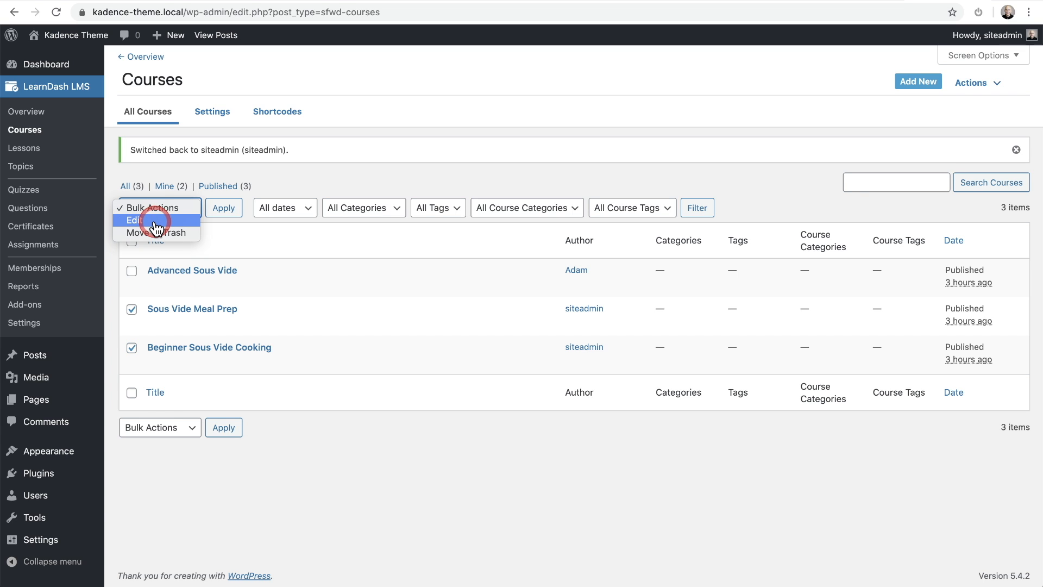
left_click(165, 221)
left_click(224, 207)
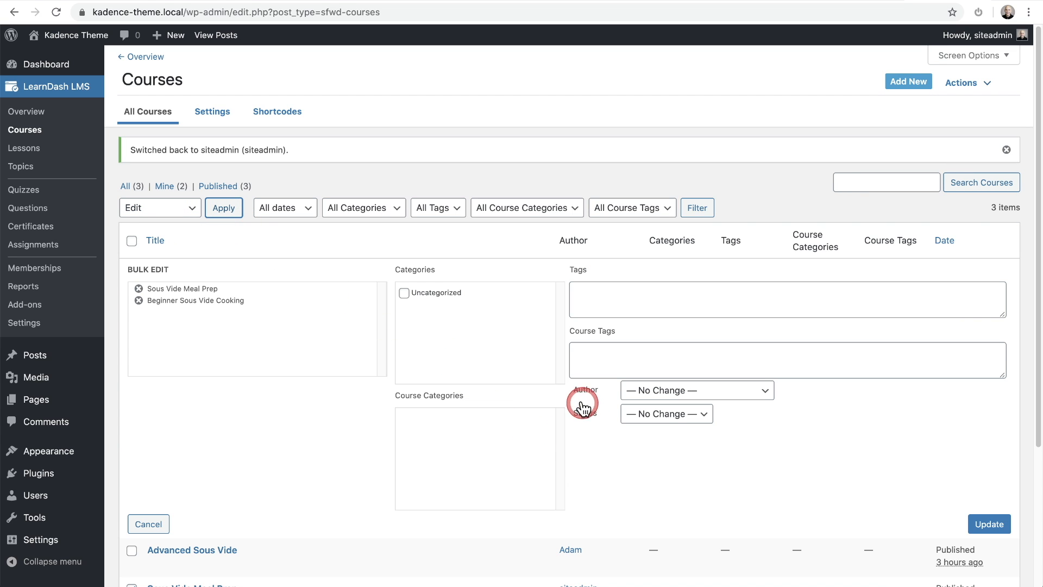
left_click(674, 390)
left_click(679, 402)
left_click(989, 523)
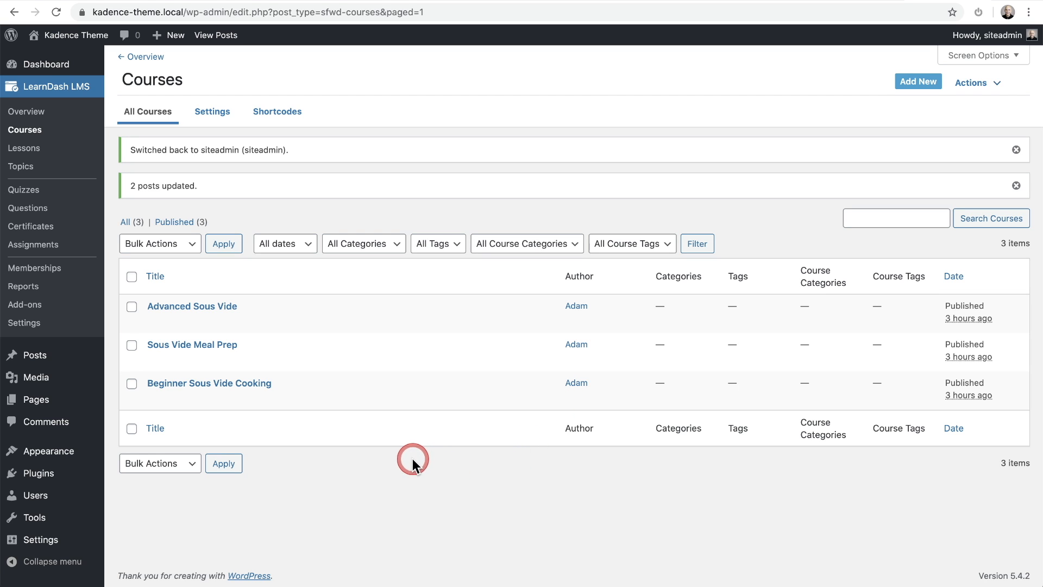
Step: Review the Group Leader User Settings for memberships, courses and users in LearnDash's Memberships settings
left_click(76, 267)
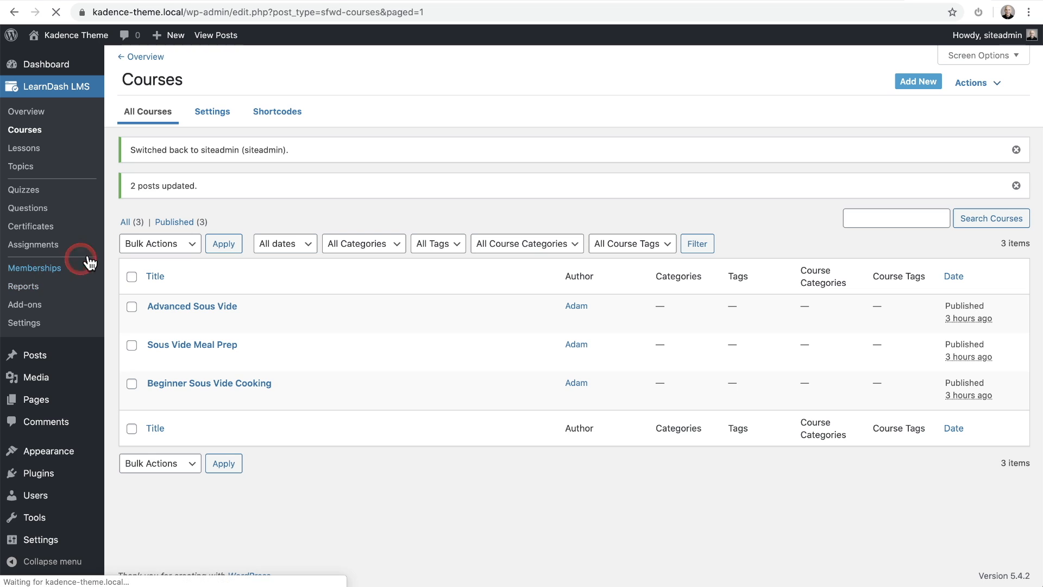
left_click(234, 111)
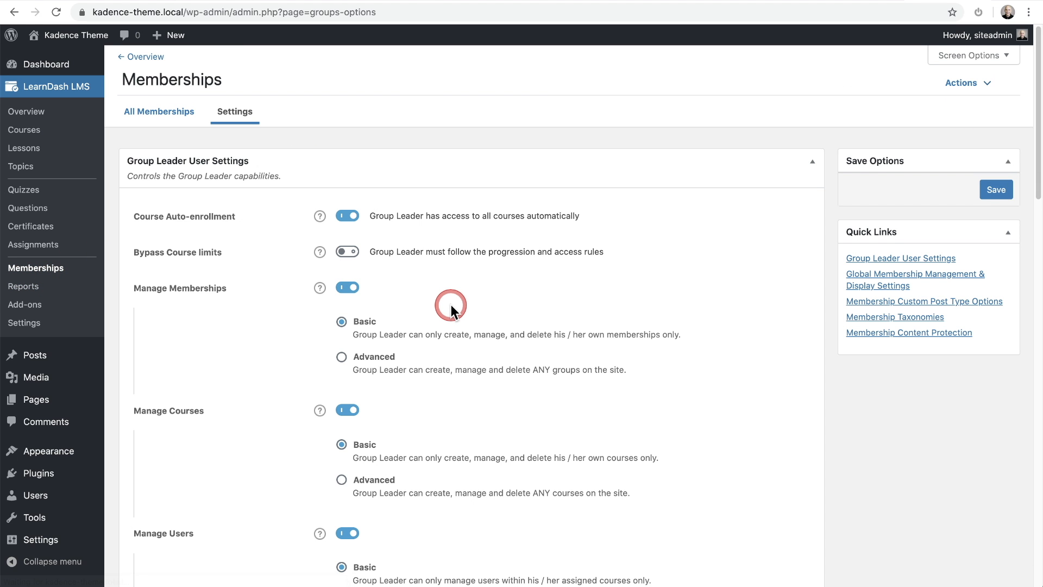
scroll(384, 330, "down", 2)
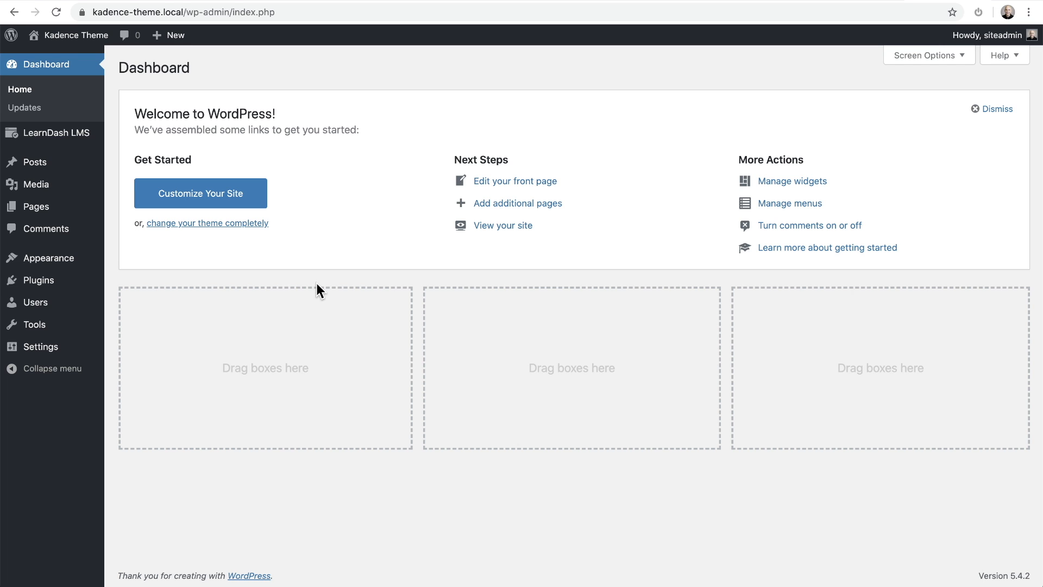
Step: Open the Homepage page for editing and add a Row Layout block in its empty content area
left_click(87, 212)
left_click(180, 206)
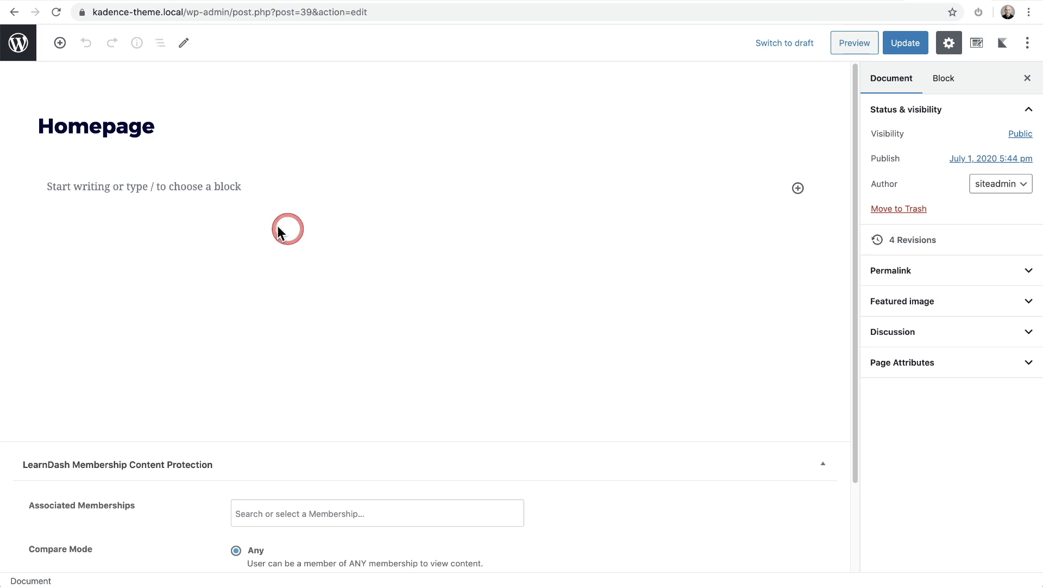
left_click(172, 186)
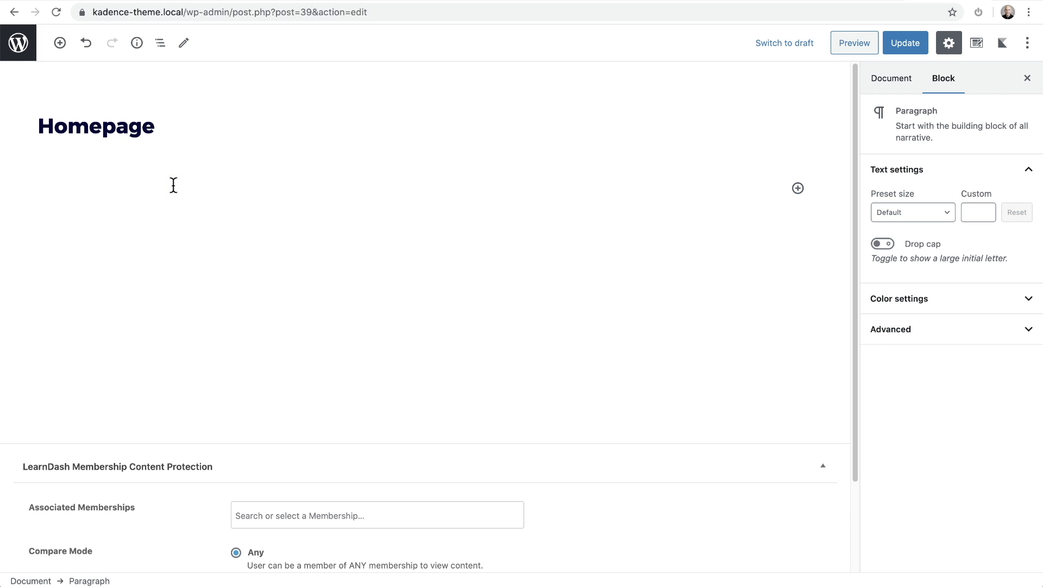
type("/")
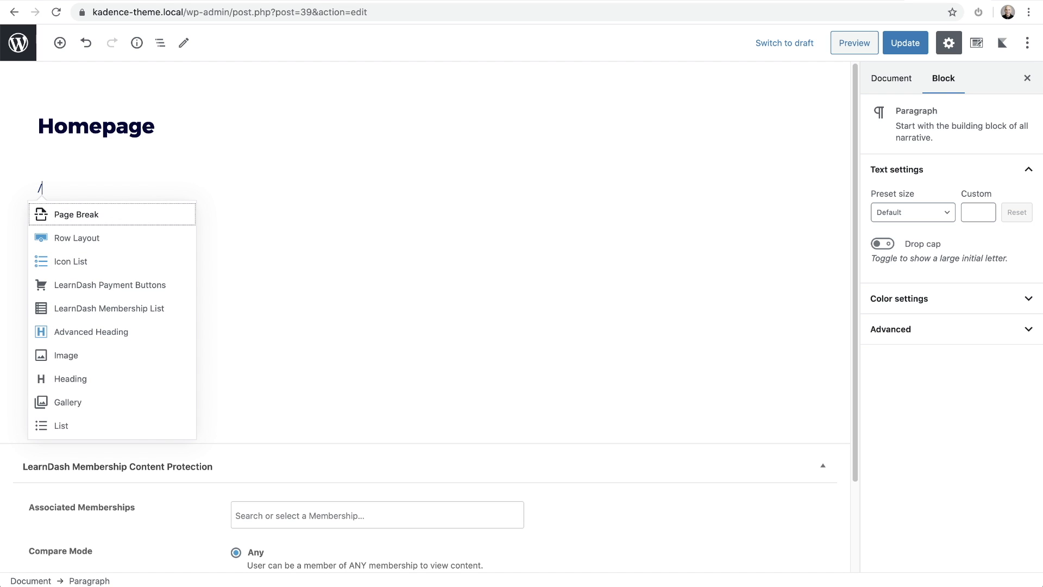
type("row")
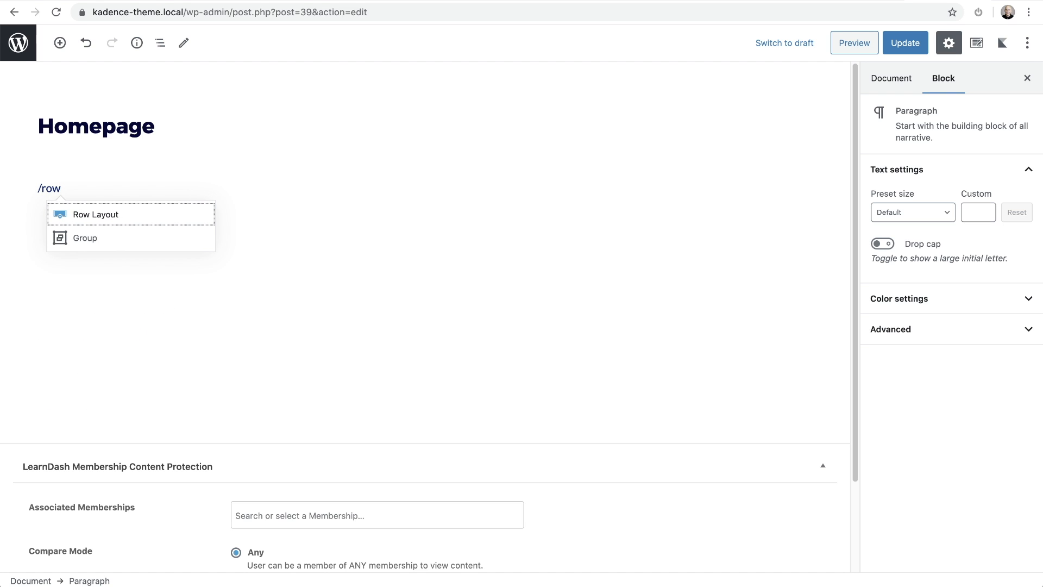
left_click(184, 213)
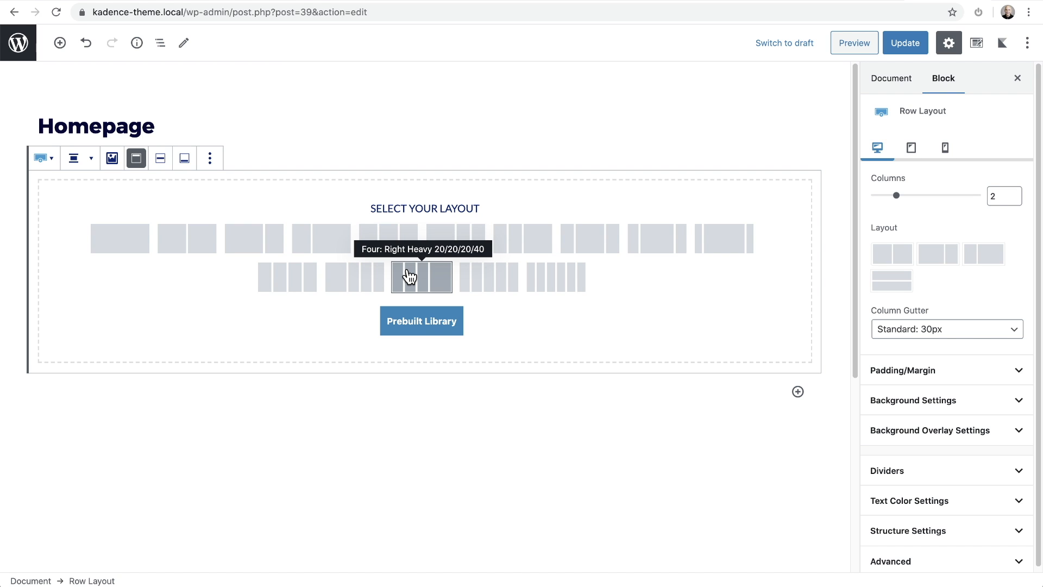
Step: Fill the new row with the yellow "Creative." section from the Prebuilt Library
left_click(424, 320)
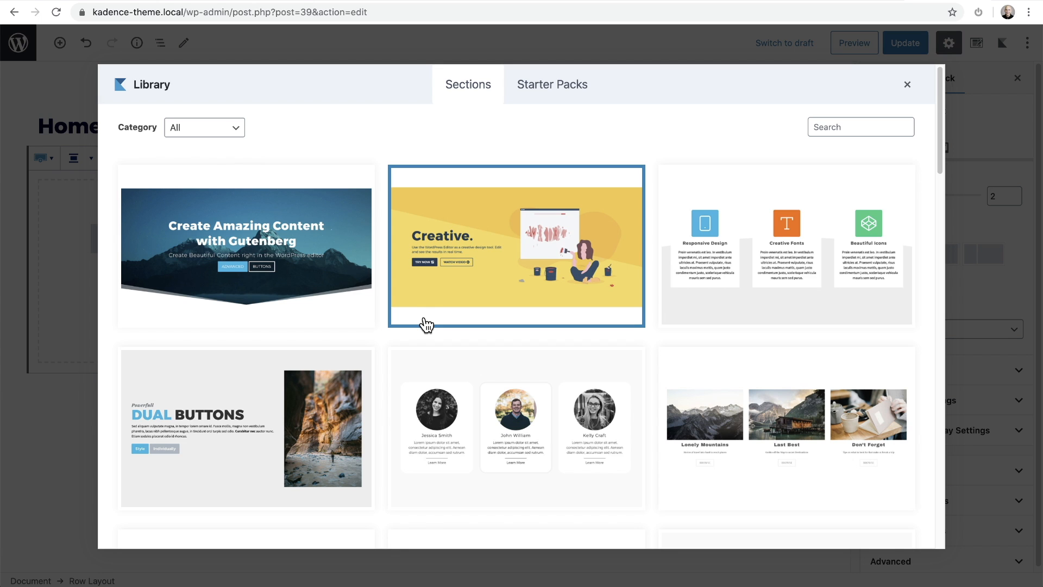
left_click(504, 247)
left_click(527, 248)
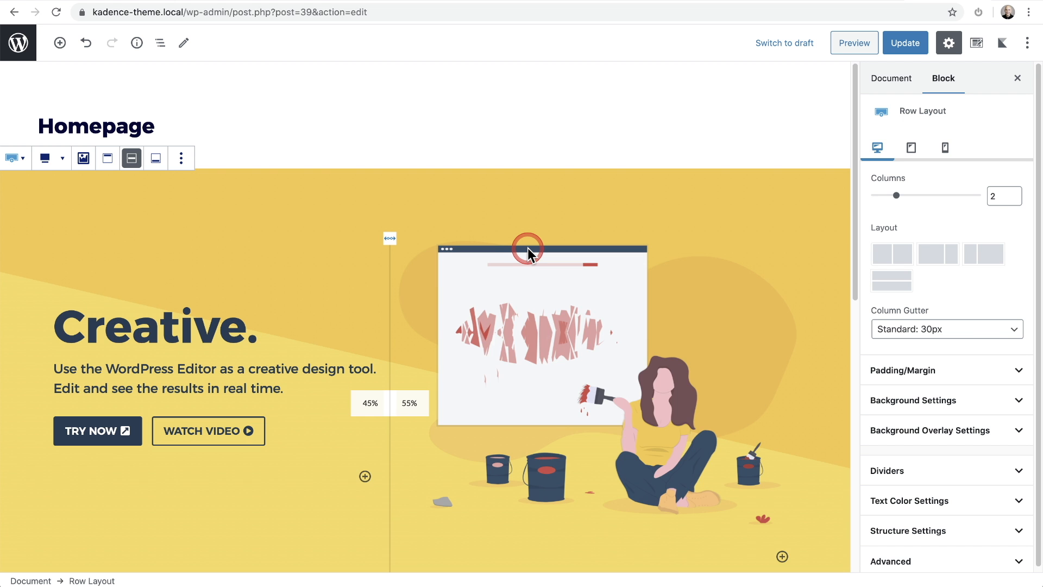
Step: Widen the text column of the Creative row by moving the column divider toward the illustration
scroll(527, 249, "down", 1)
scroll(414, 337, "up", 4)
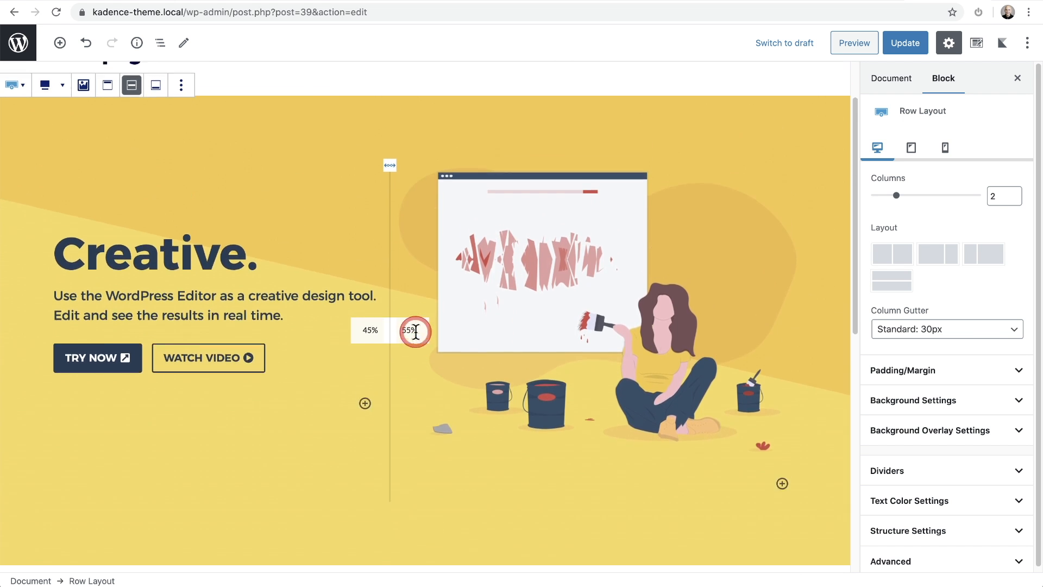
mouse_move(401, 225)
left_mouse_down()
mouse_move(401, 186)
mouse_move(405, 199)
mouse_move(387, 200)
mouse_move(419, 194)
mouse_move(398, 214)
left_mouse_up()
scroll(413, 288, "down", 5)
left_click_drag(424, 396, 433, 386)
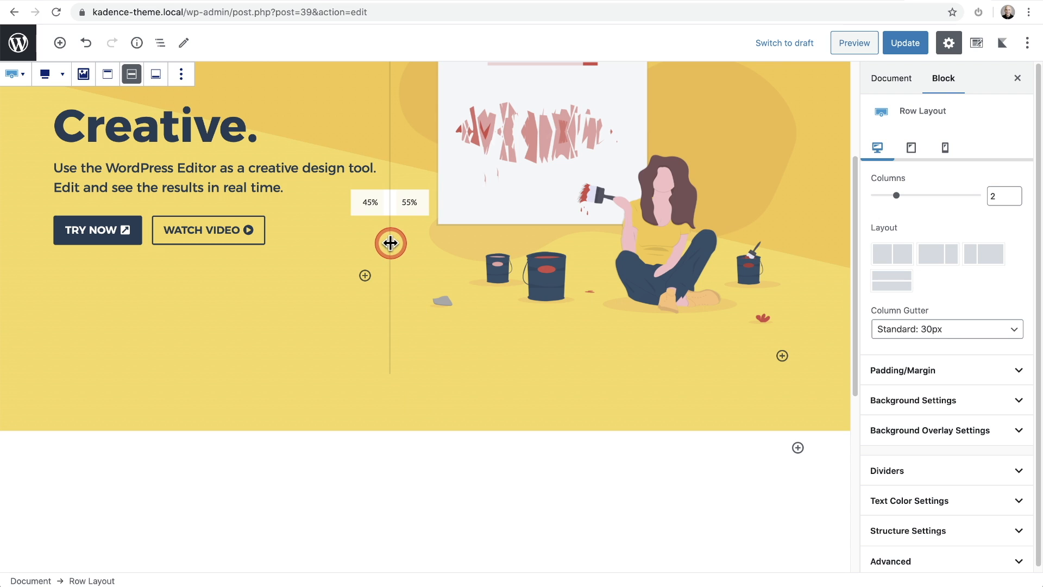
scroll(392, 243, "up", 2)
scroll(391, 243, "up", 1)
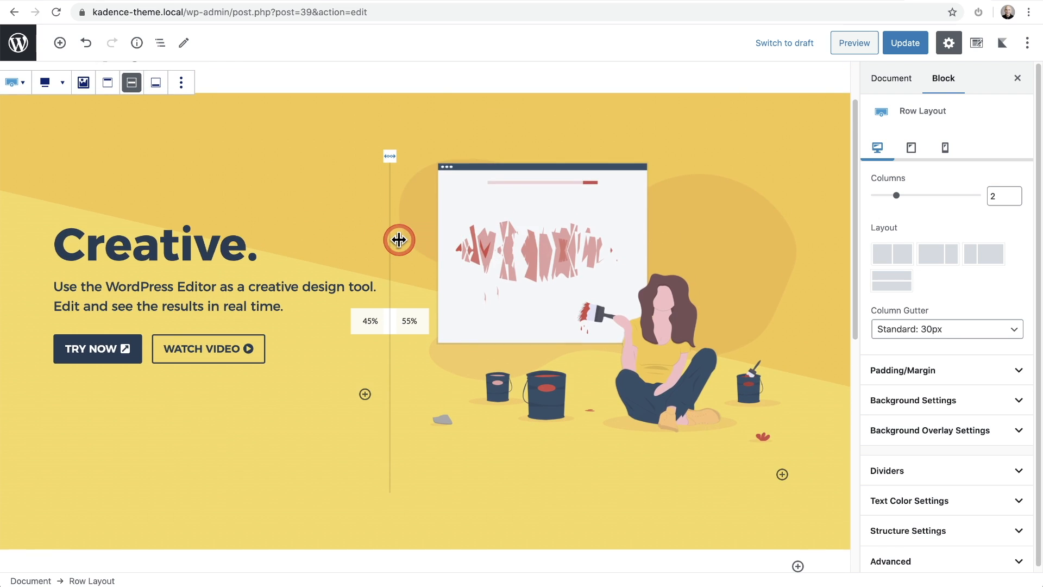
left_click_drag(391, 240, 432, 240)
left_click(224, 271)
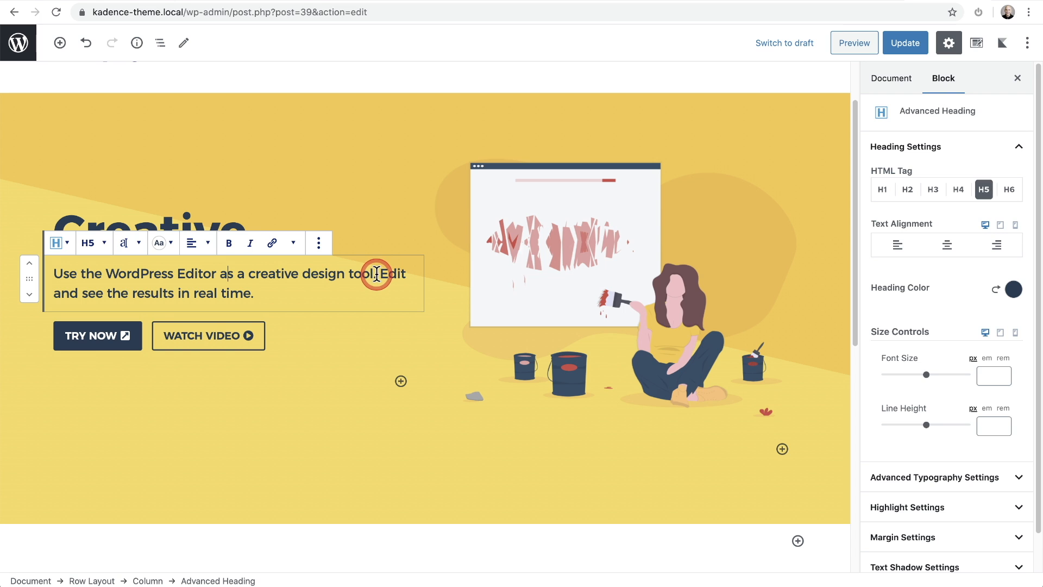
Step: Start a block search in a new paragraph below the Creative section, look up "group", and clear that term
scroll(374, 273, "down", 1)
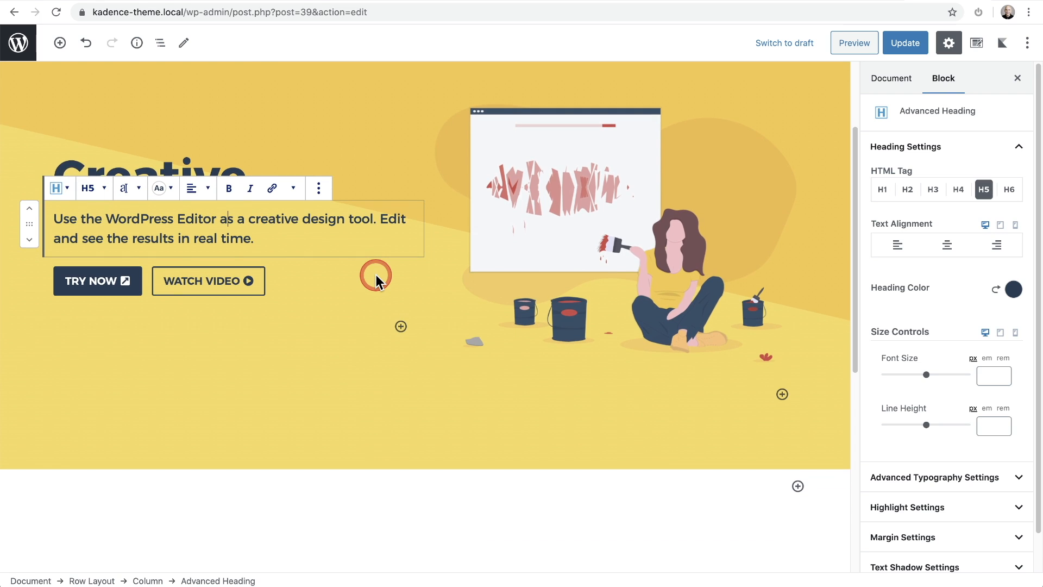
scroll(376, 274, "down", 2)
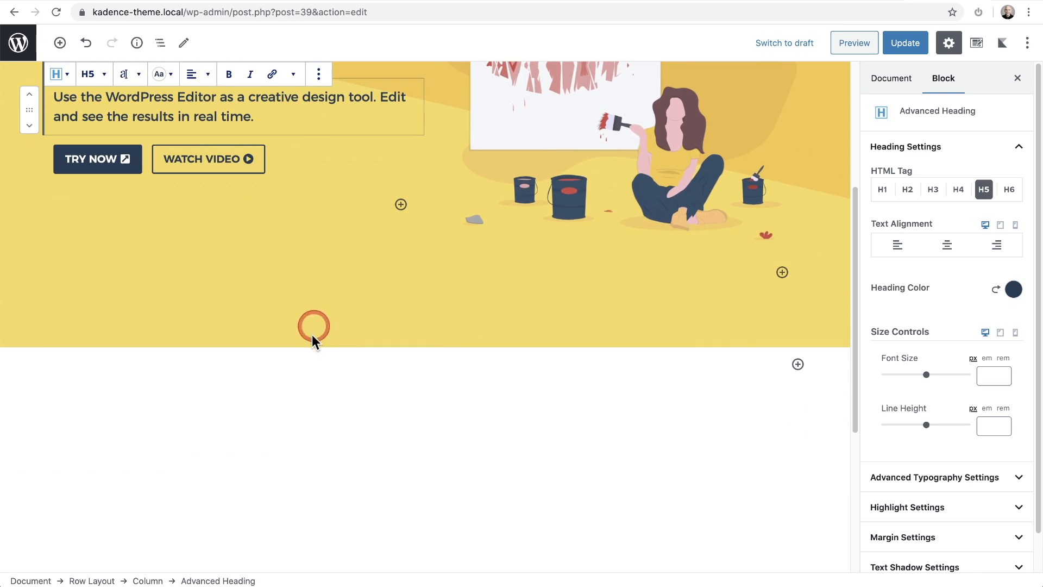
left_click(317, 371)
type("/")
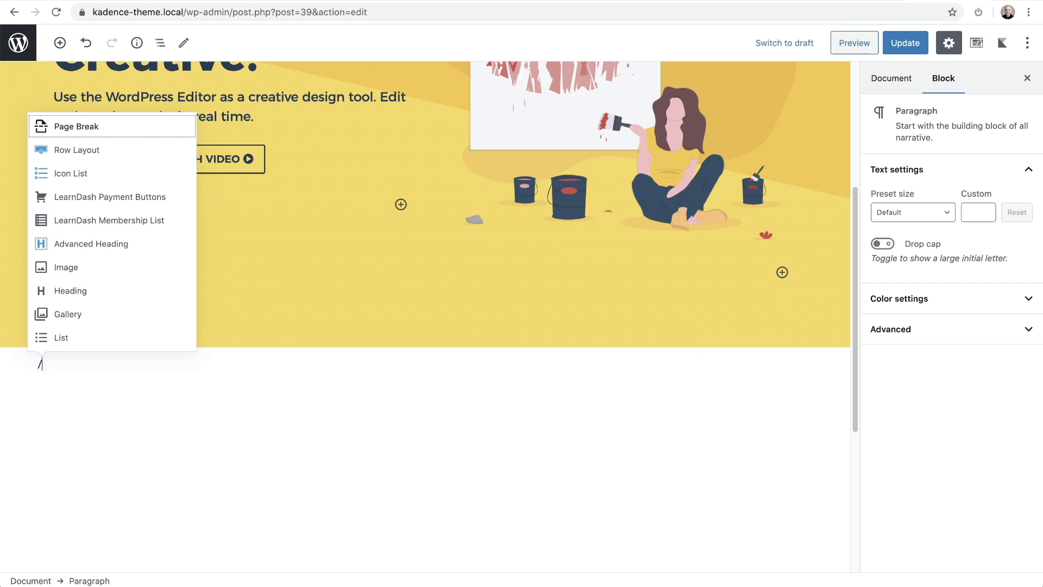
type("group")
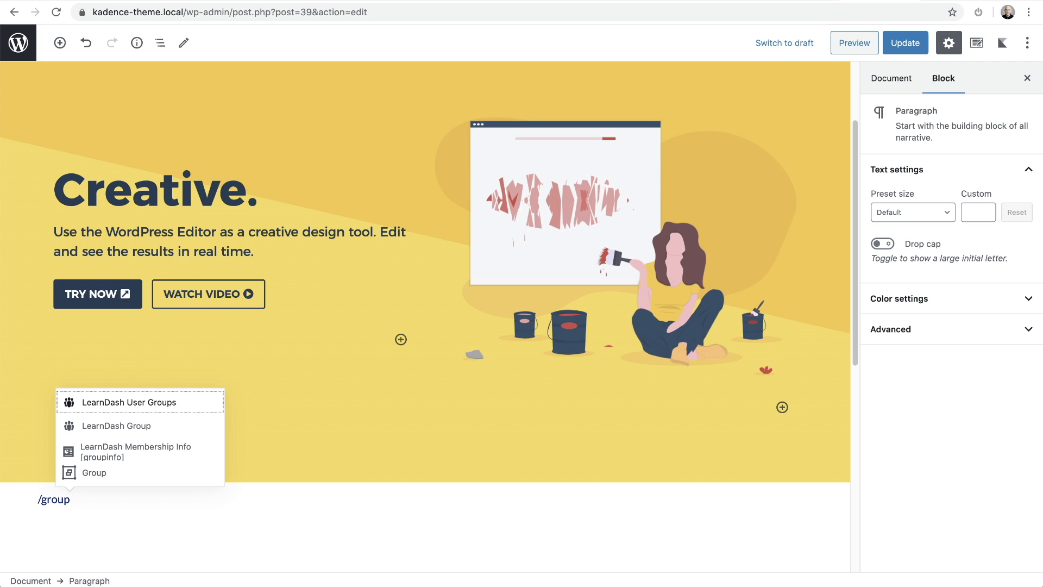
key("BackSpace")
key("BackSpace")
key("BackSpace")
key("BackSpace")
key("BackSpace")
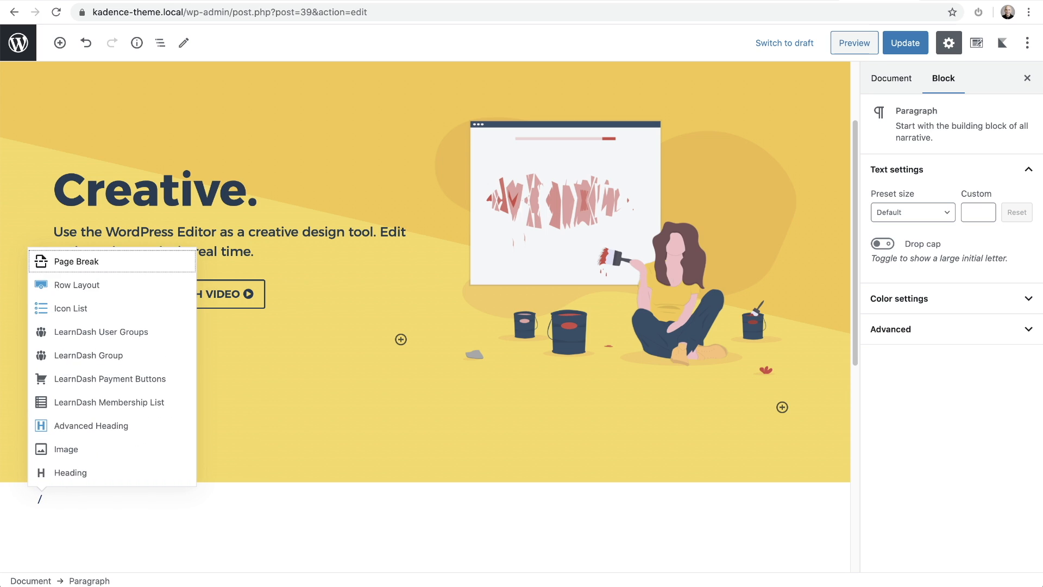
Step: Search for "mem" and insert the LearnDash Membership List block below the Creative section
type("mem")
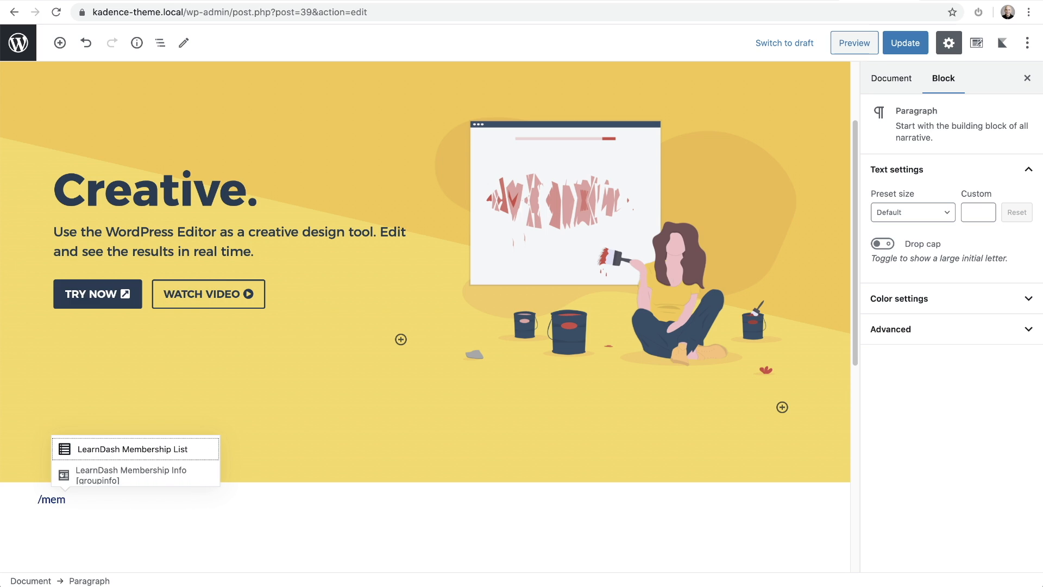
left_click(136, 455)
left_click(156, 452)
scroll(308, 334, "down", 4)
scroll(307, 335, "down", 2)
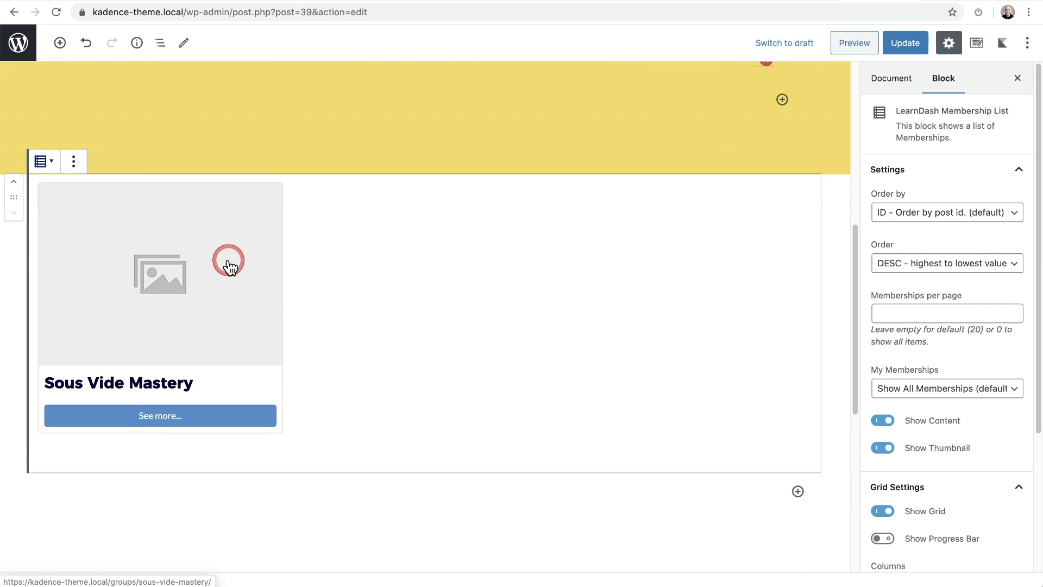
left_click(244, 270)
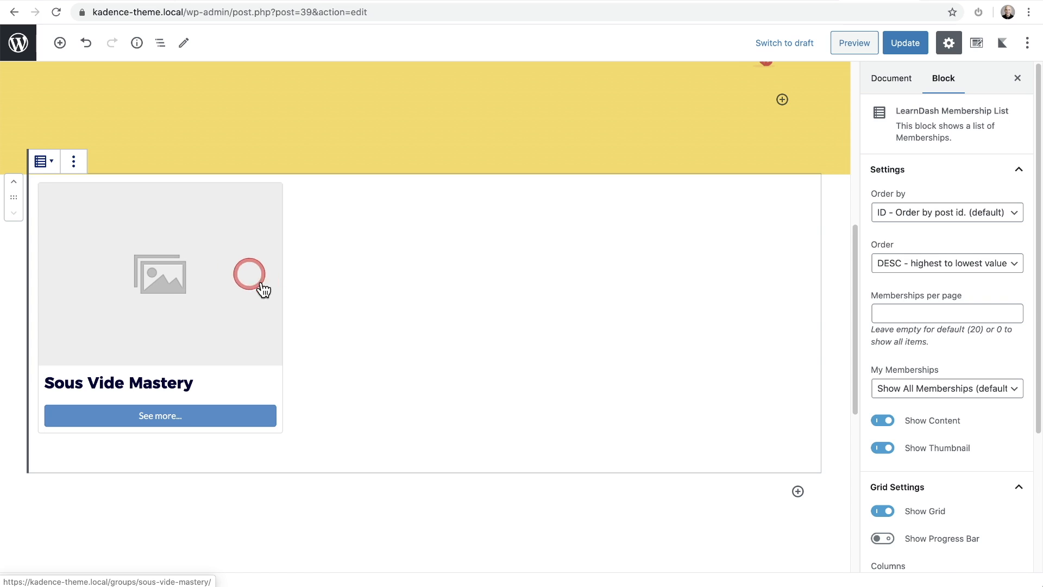
left_click(625, 305)
left_click(382, 269)
left_click(561, 307)
left_click(378, 293)
left_click(284, 281)
left_click(354, 278)
left_click(644, 268)
left_click(734, 261)
left_click(602, 261)
left_click(445, 262)
left_click(569, 261)
left_click(403, 278)
left_click(390, 276)
left_click(628, 312)
left_click(946, 306)
Step: Review the LearnDash Membership List block's display and grid settings and open the Columns value for editing
left_click(905, 247)
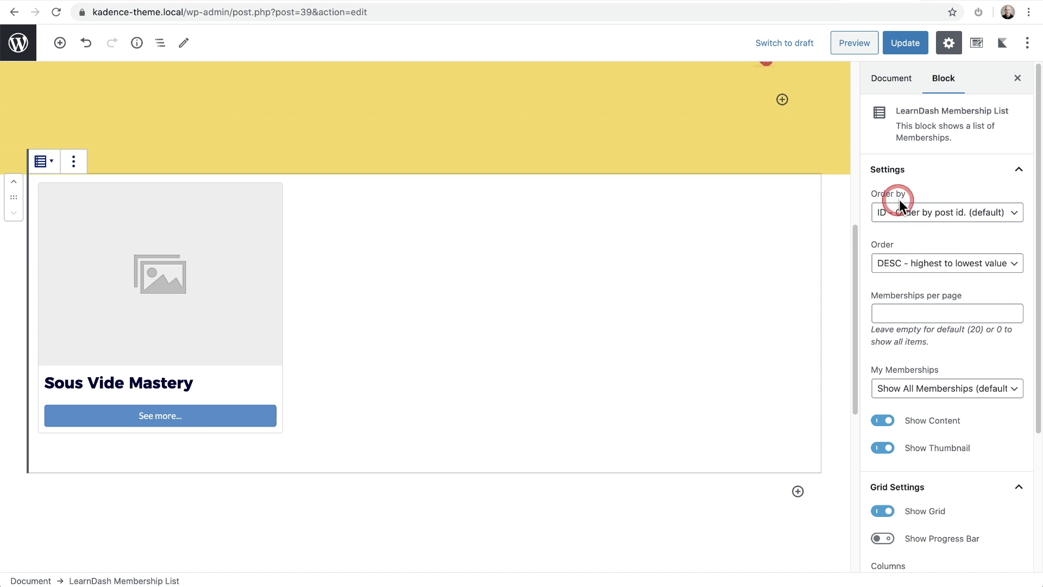
scroll(943, 277, "down", 3)
scroll(943, 277, "down", 2)
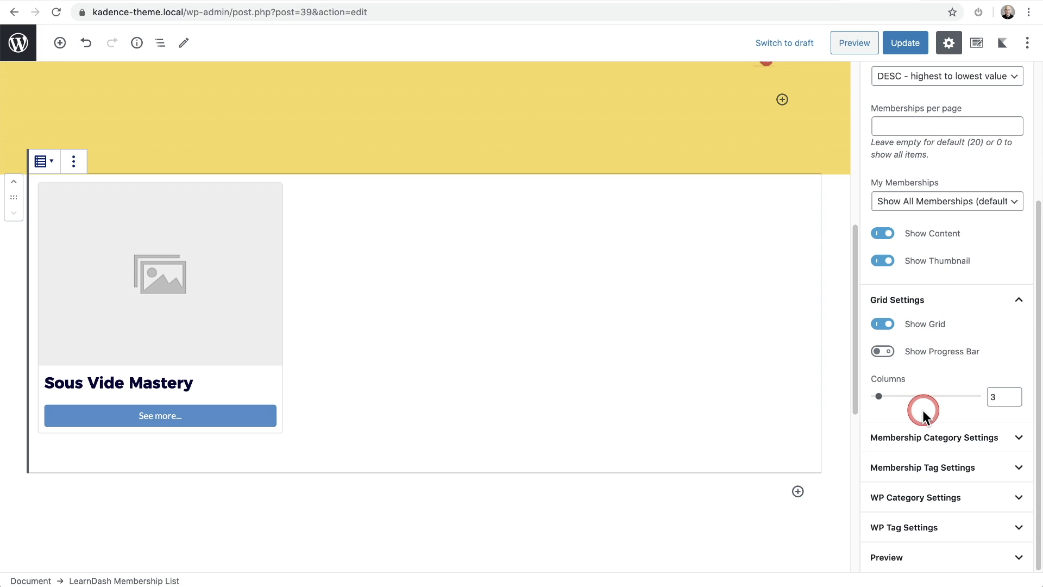
left_click(996, 398)
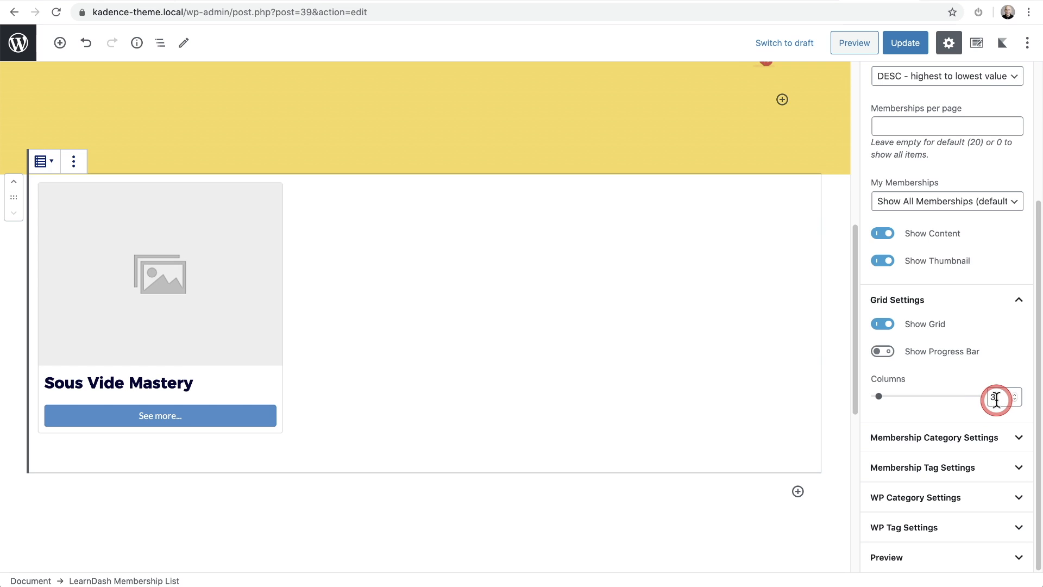